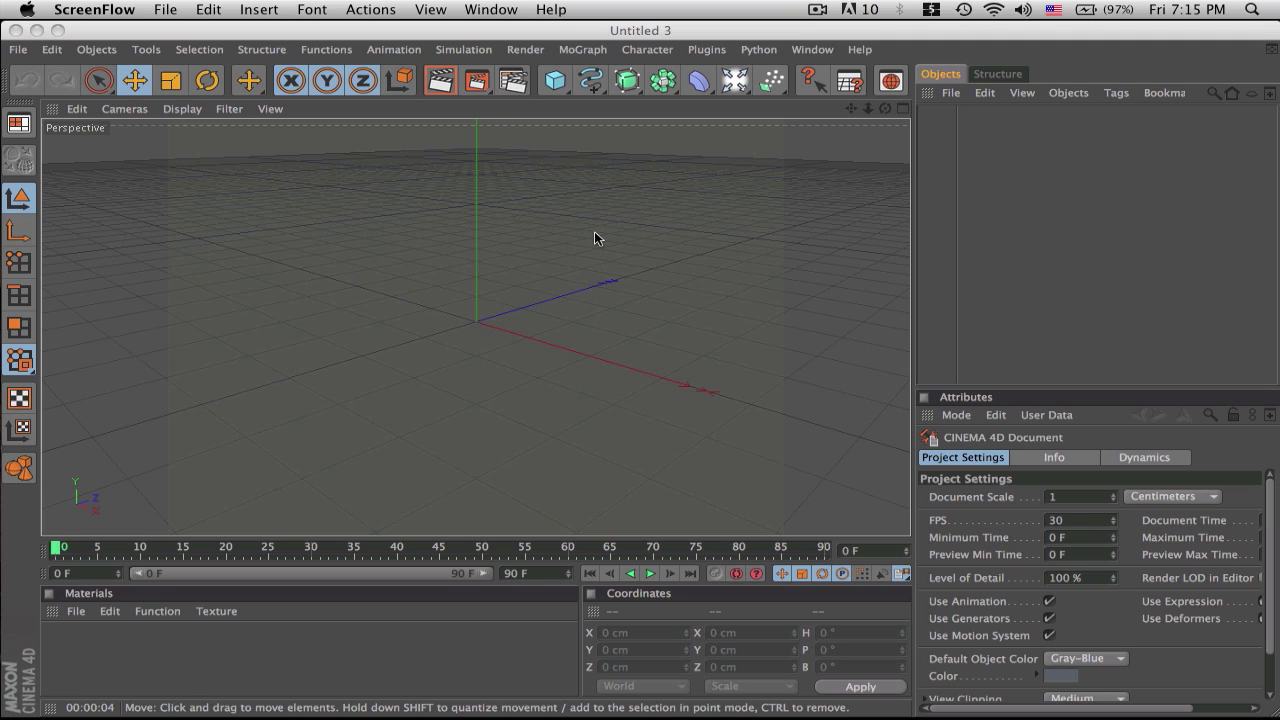
Add a sphere primitive with 120 segments and set its type to Hemisphere
{"action": "left_click", "coordinate": [577, 91]}
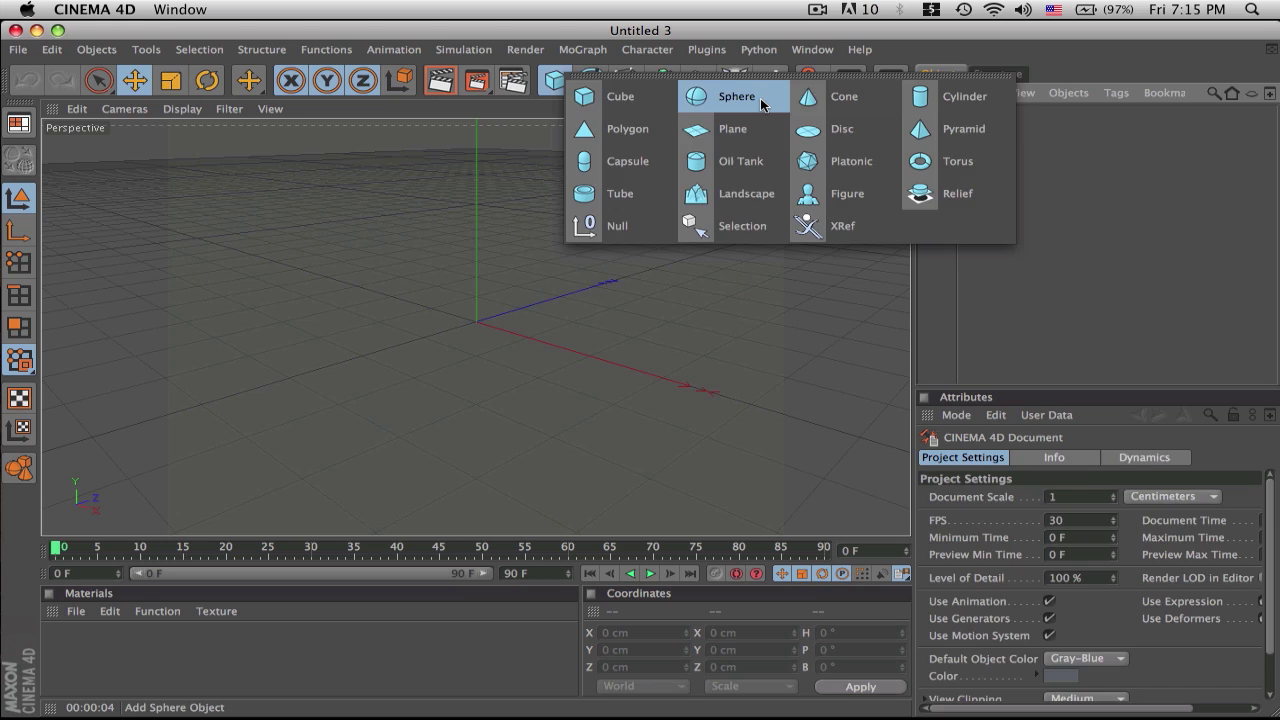
{"action": "left_click", "coordinate": [760, 98]}
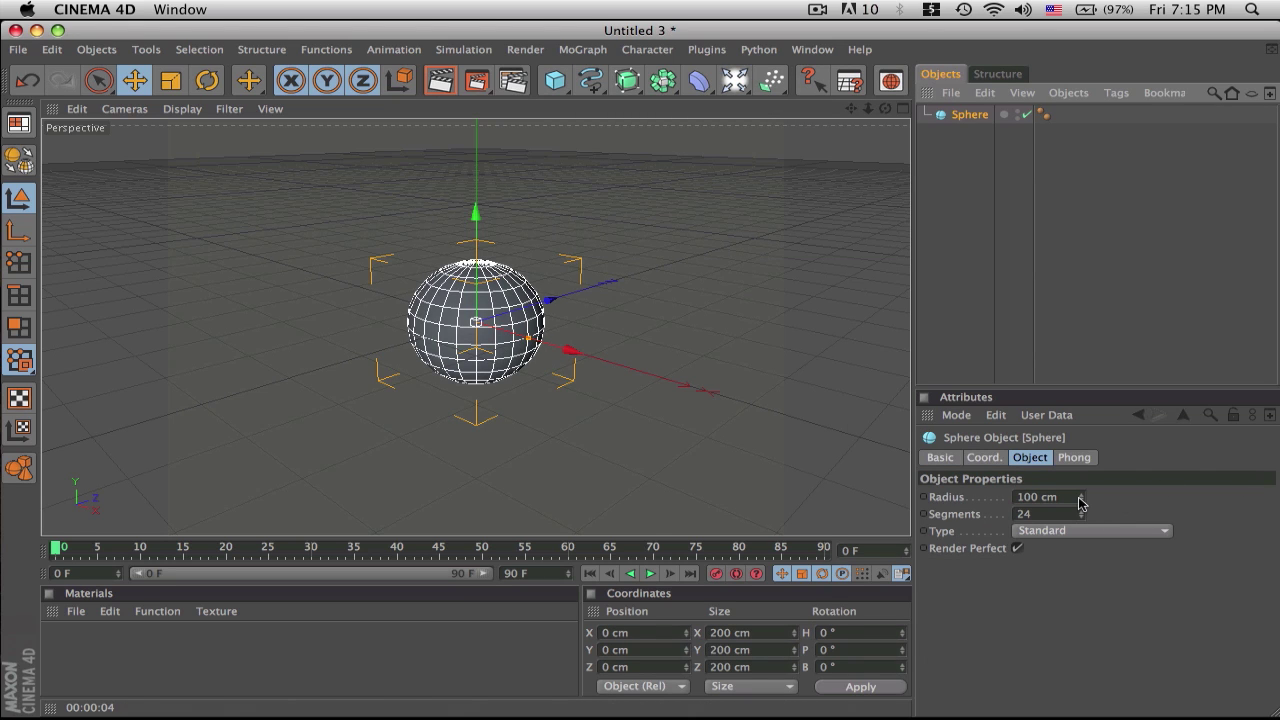
{"action": "left_click_drag", "start_coordinate": [868, 108], "coordinate": [838, 120]}
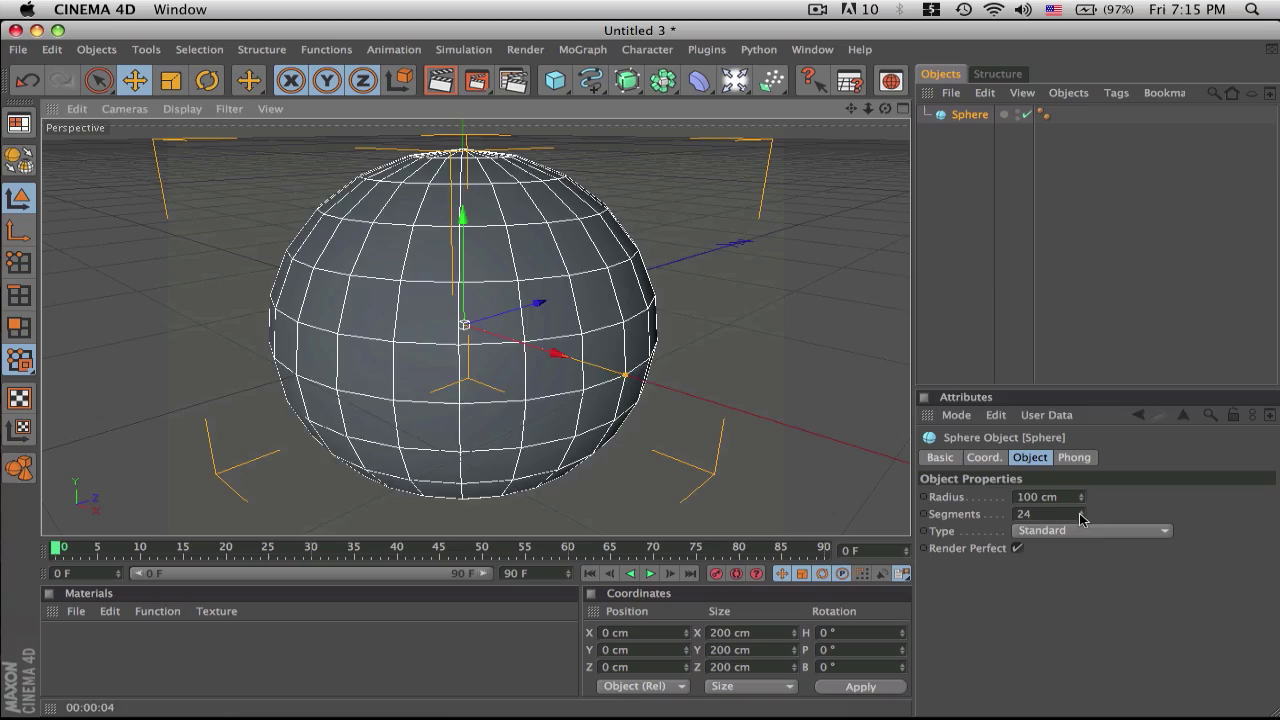
{"action": "left_click_drag", "start_coordinate": [1080, 517], "coordinate": [1080, 450]}
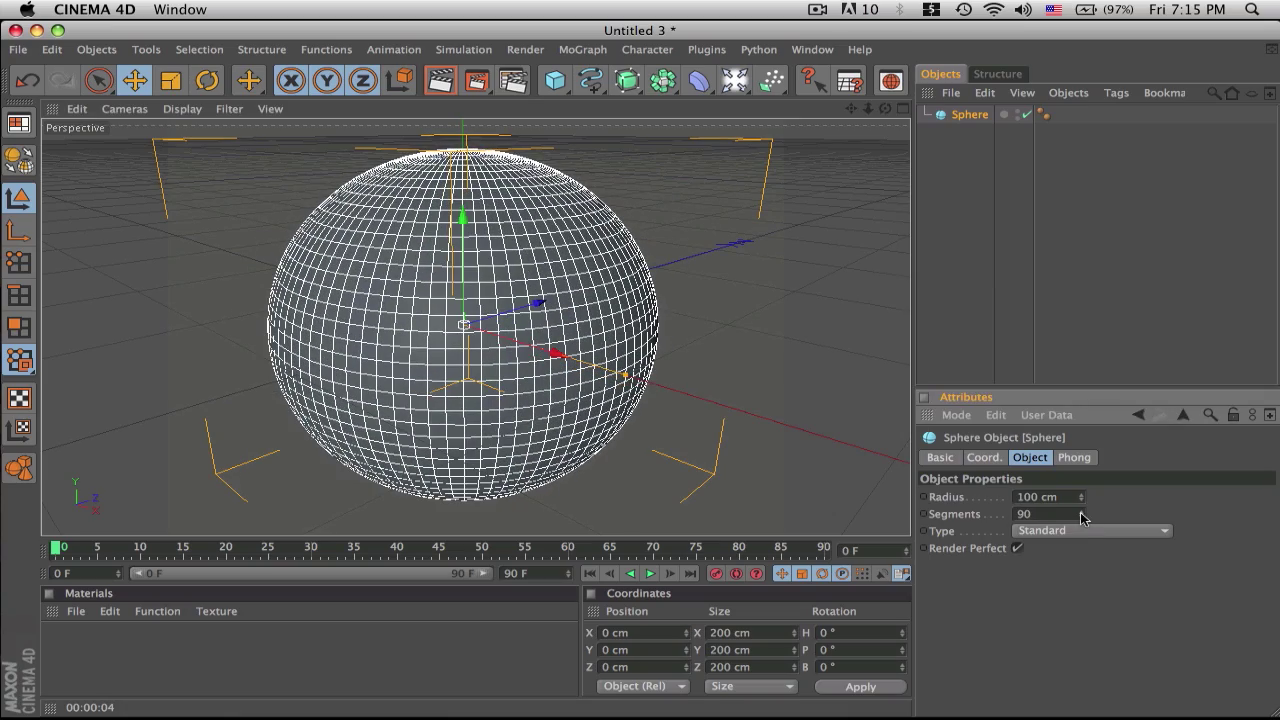
{"action": "left_click_drag", "start_coordinate": [1082, 516], "coordinate": [1082, 486]}
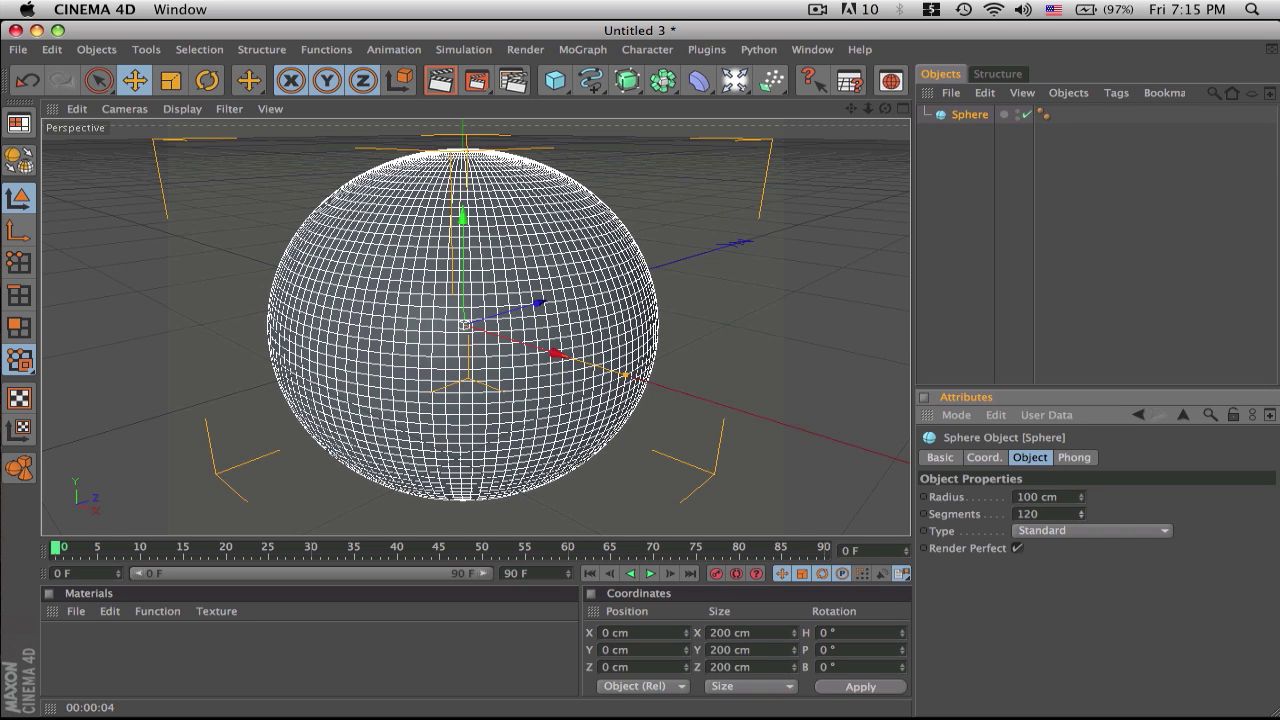
{"action": "left_click", "coordinate": [1080, 530]}
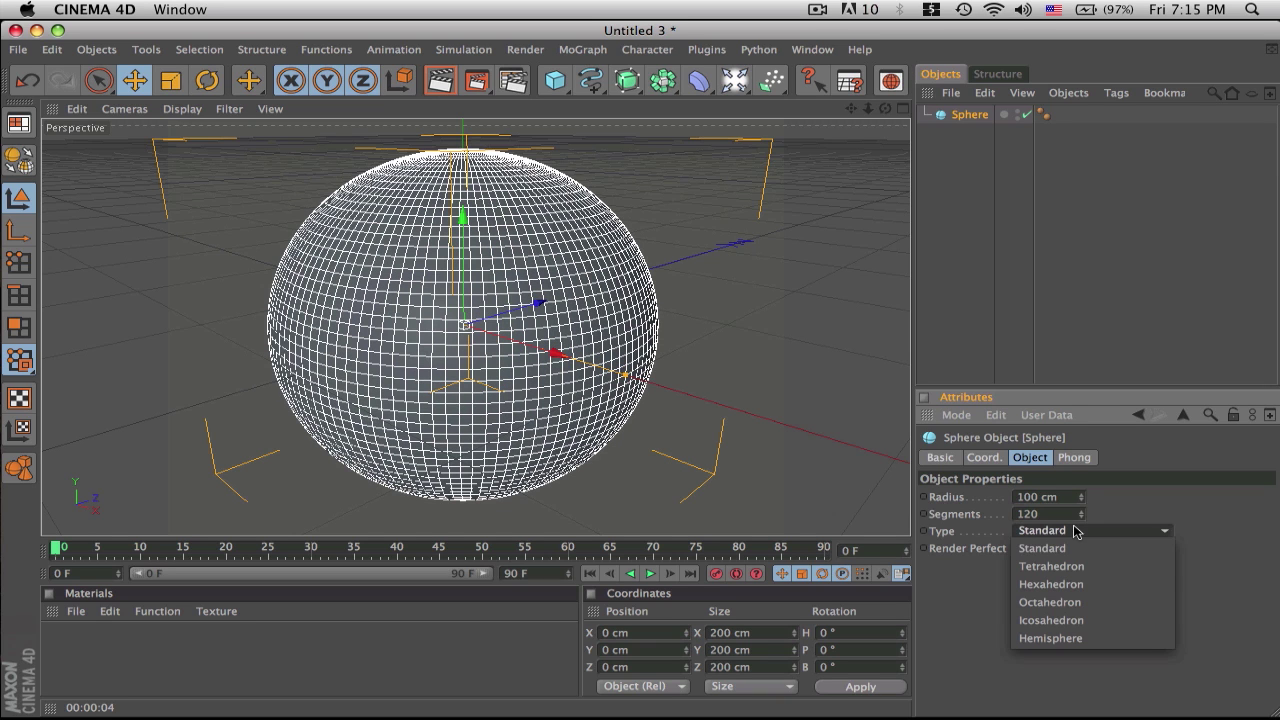
{"action": "left_click", "coordinate": [1042, 638]}
{"action": "mouse_move", "coordinate": [885, 107]}
{"action": "left_mouse_down"}
{"action": "mouse_move", "coordinate": [864, 138]}
{"action": "mouse_move", "coordinate": [866, 110]}
{"action": "left_mouse_up"}
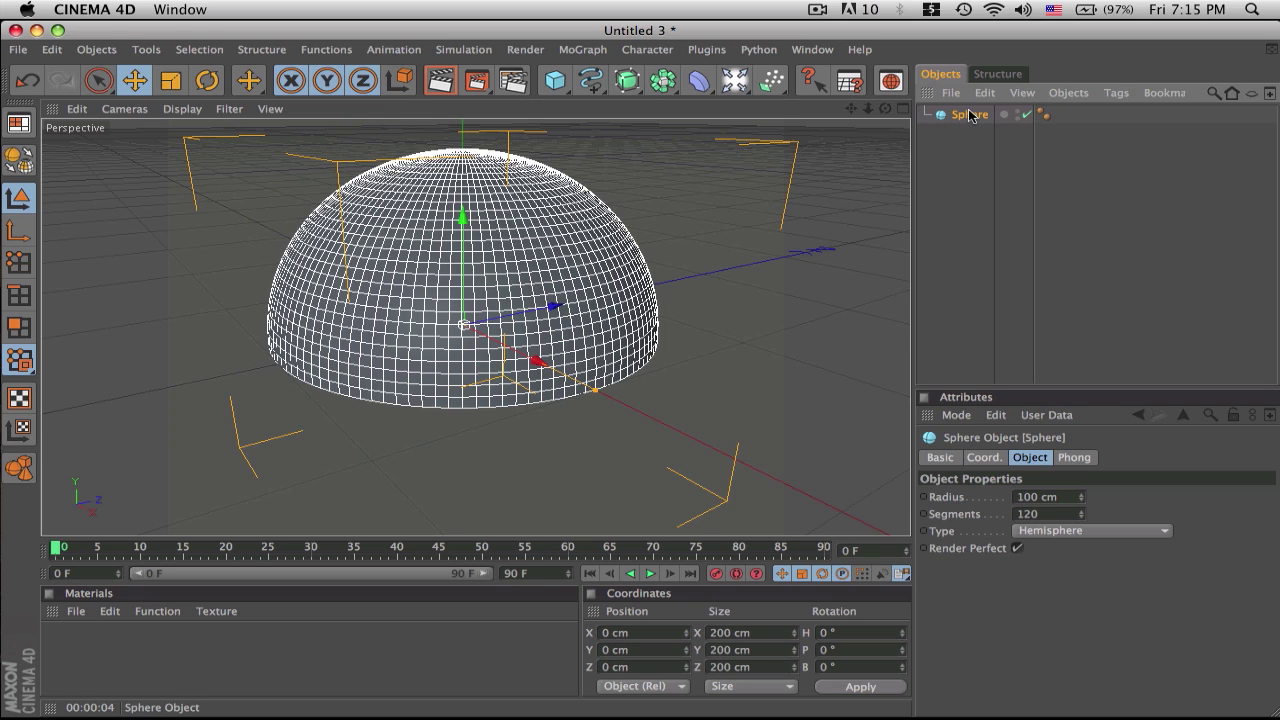
Make the hemisphere editable and delete the polygon loop along its bottom rim
{"action": "key", "text": "c"}
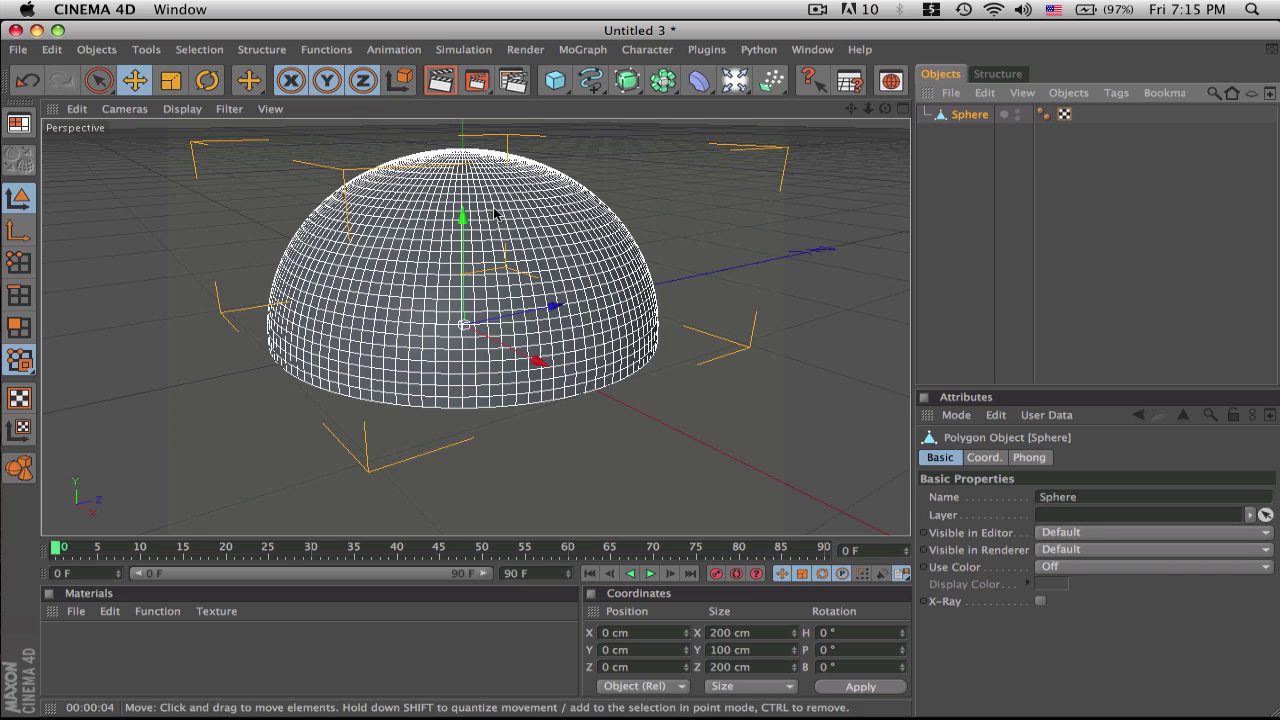
{"action": "left_click", "coordinate": [12, 326]}
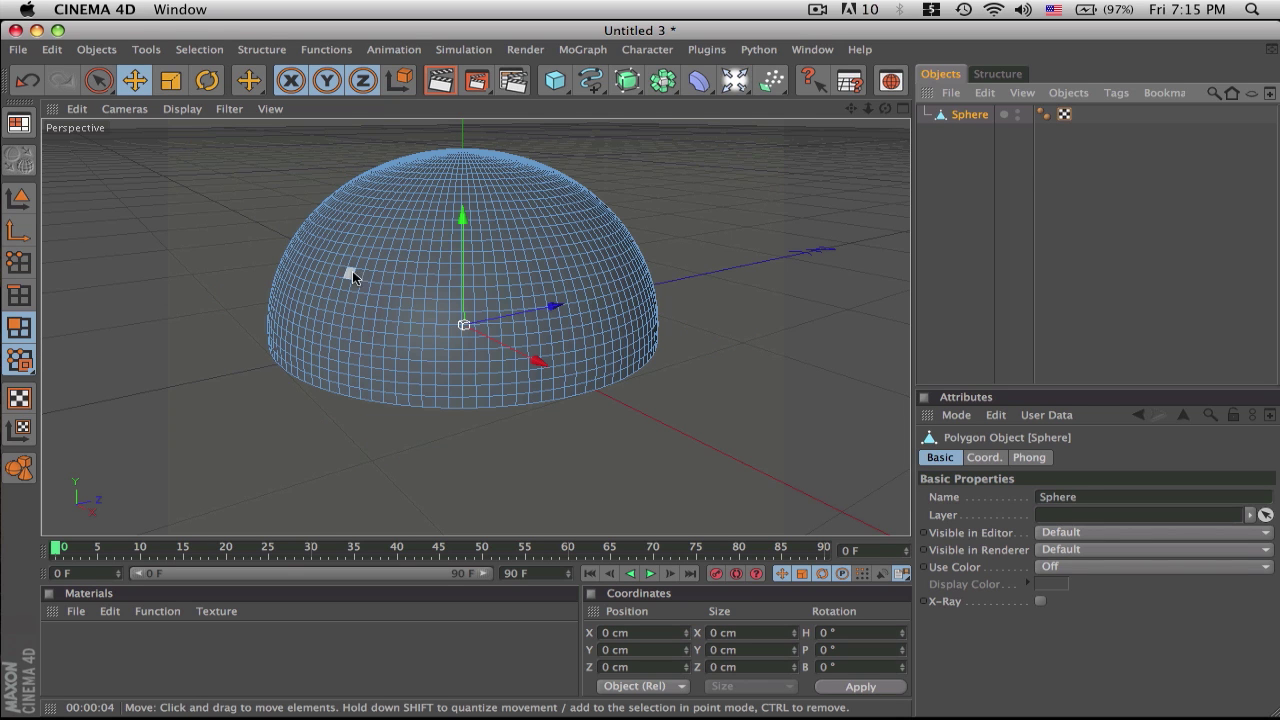
{"action": "left_click", "coordinate": [197, 52]}
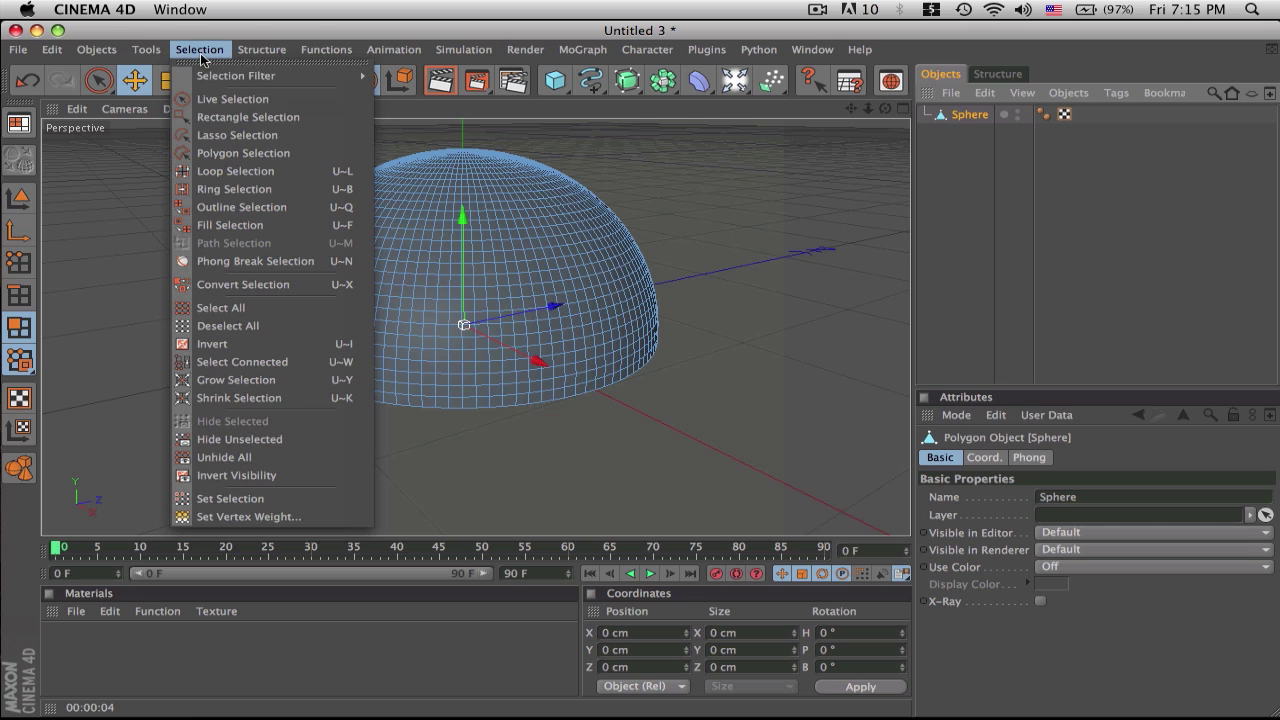
{"action": "left_click", "coordinate": [227, 172]}
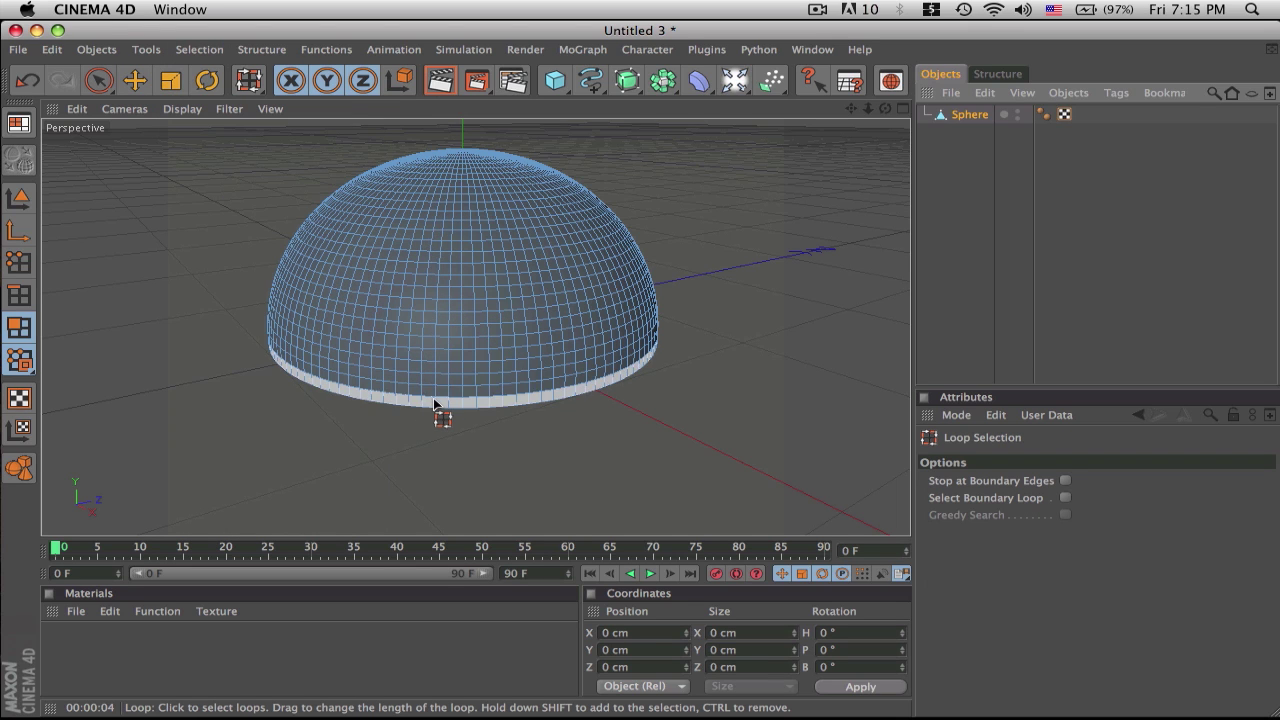
{"action": "left_click", "coordinate": [434, 400]}
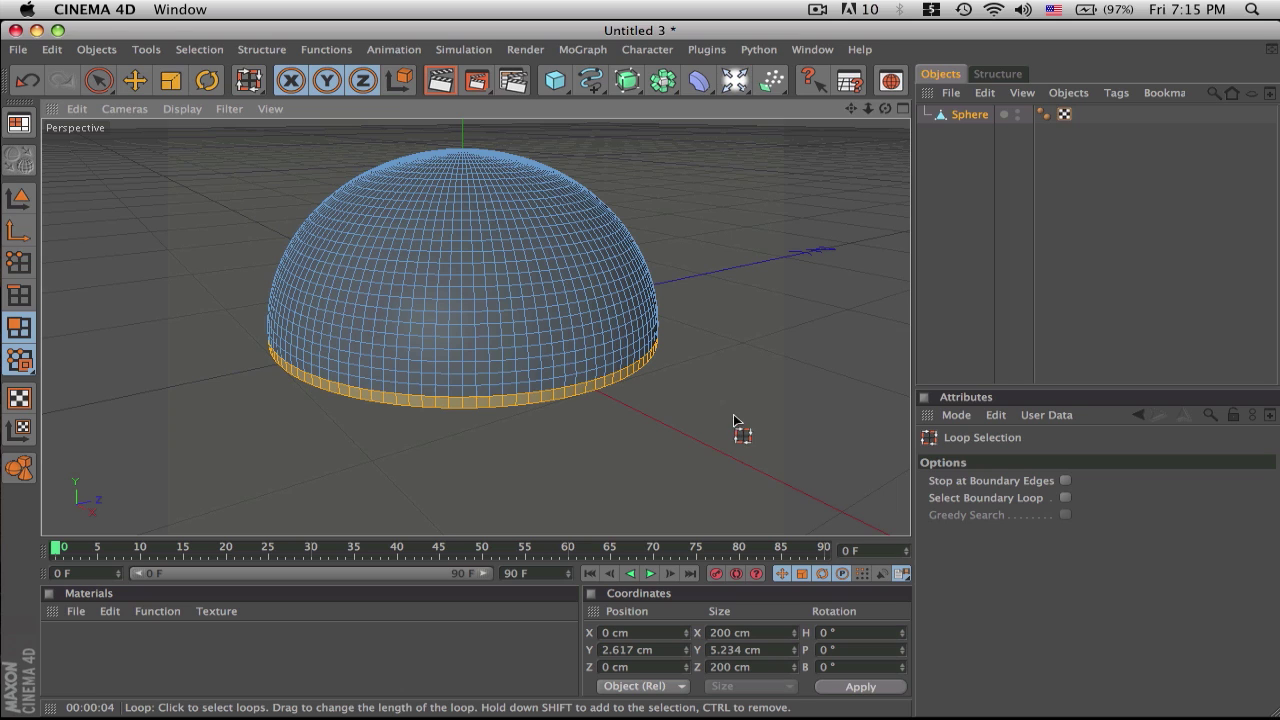
{"action": "left_click", "coordinate": [566, 441]}
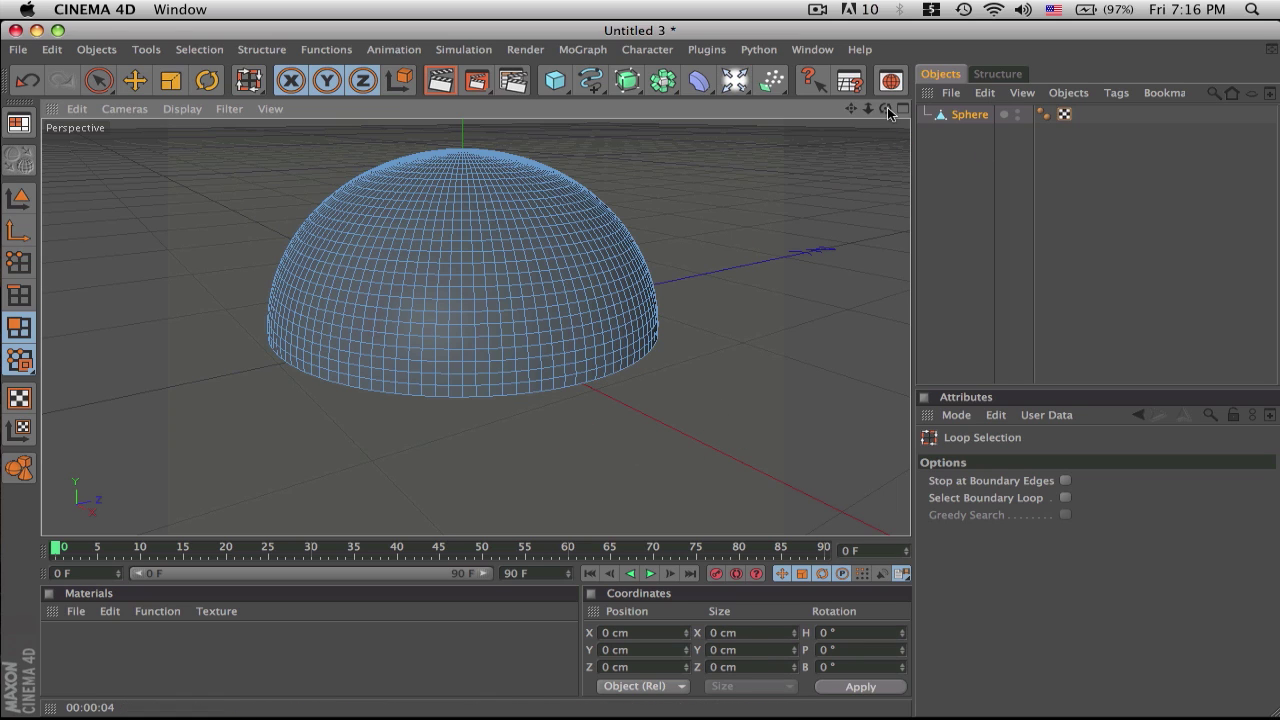
Select all polygons of the hemisphere and extrude them with an offset of 2 cm
{"action": "mouse_move", "coordinate": [885, 108]}
{"action": "left_mouse_down"}
{"action": "mouse_move", "coordinate": [885, 140]}
{"action": "mouse_move", "coordinate": [880, 90]}
{"action": "mouse_move", "coordinate": [860, 95]}
{"action": "mouse_move", "coordinate": [868, 85]}
{"action": "mouse_move", "coordinate": [885, 112]}
{"action": "left_mouse_up"}
{"action": "key", "text": "super+a"}
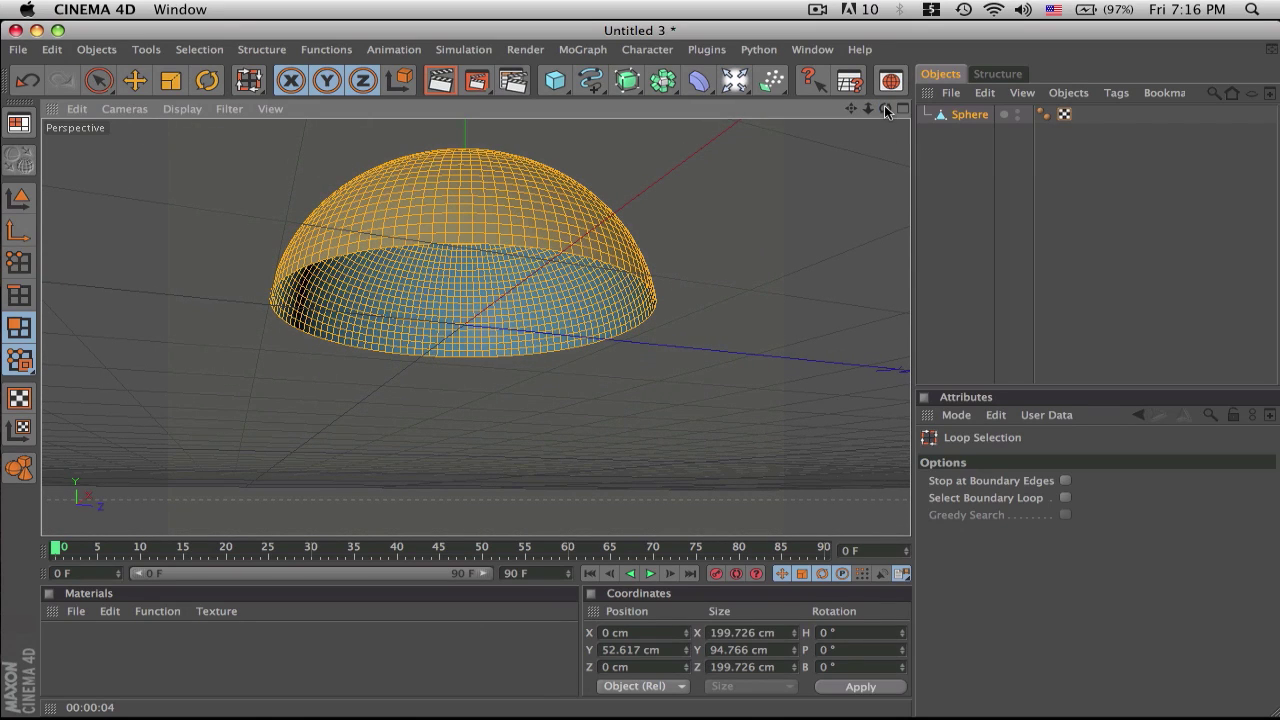
{"action": "right_click", "coordinate": [456, 212]}
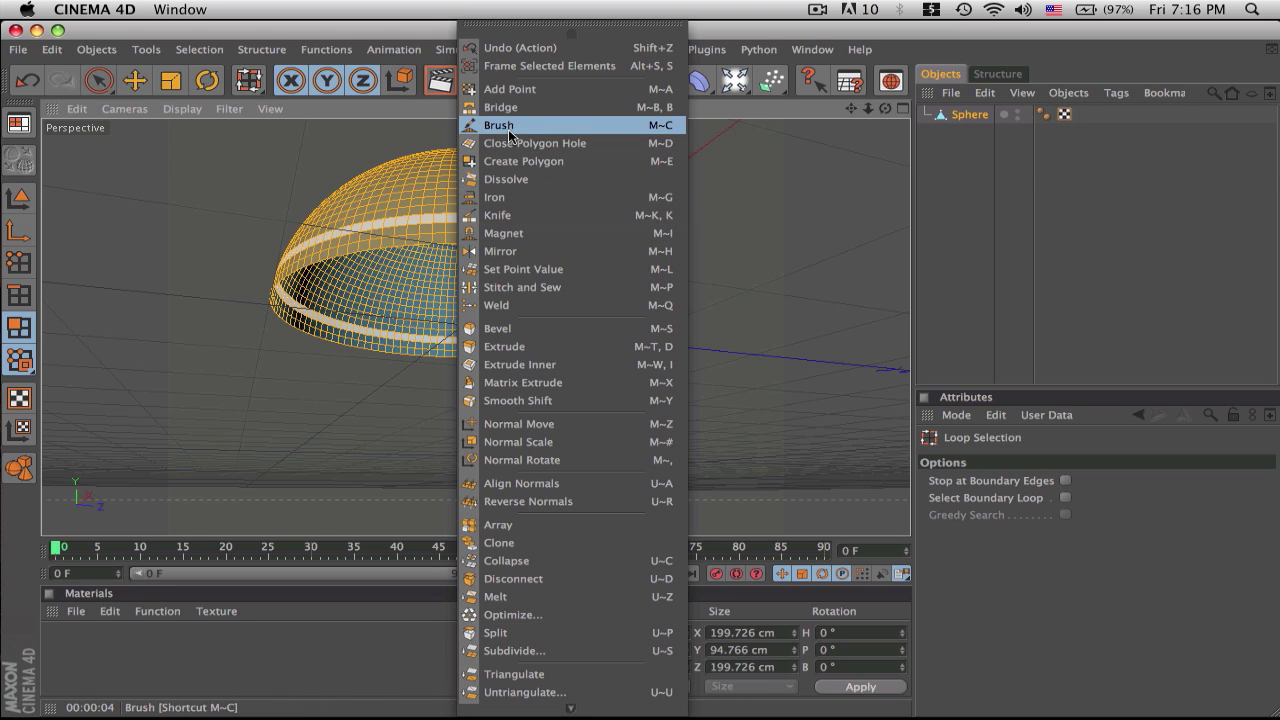
{"action": "left_click", "coordinate": [512, 346]}
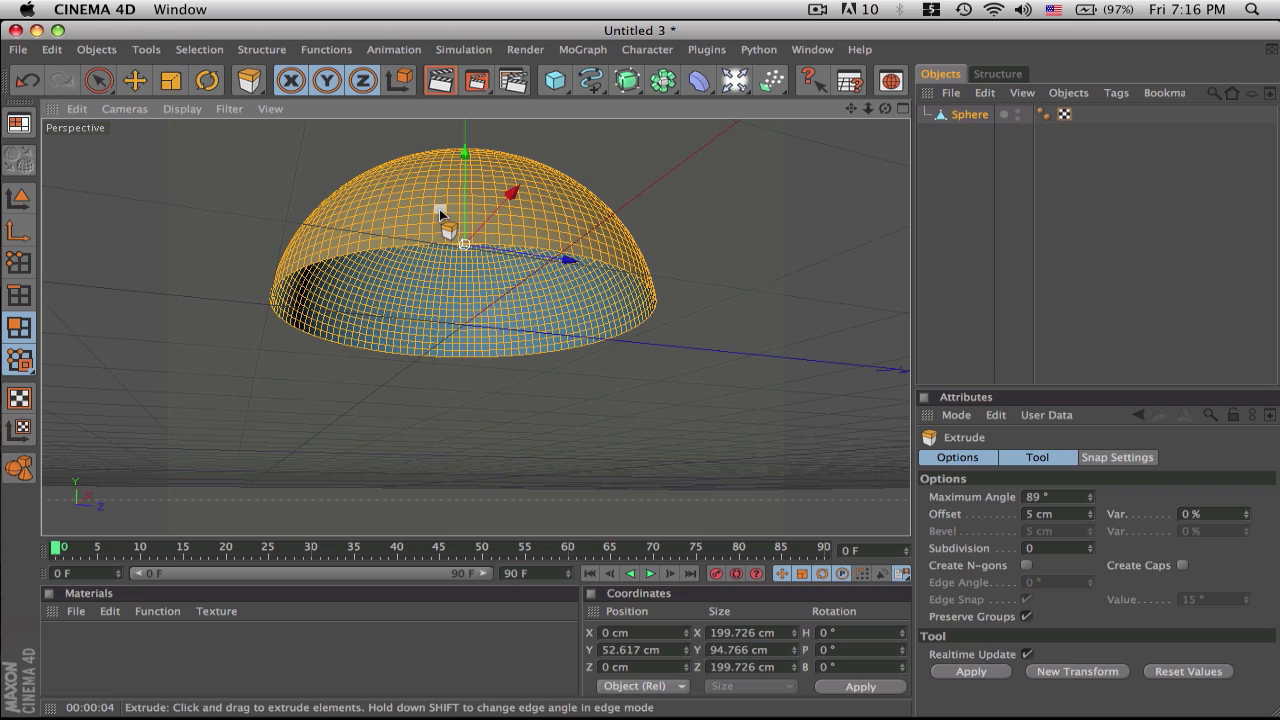
{"action": "left_click", "coordinate": [971, 674]}
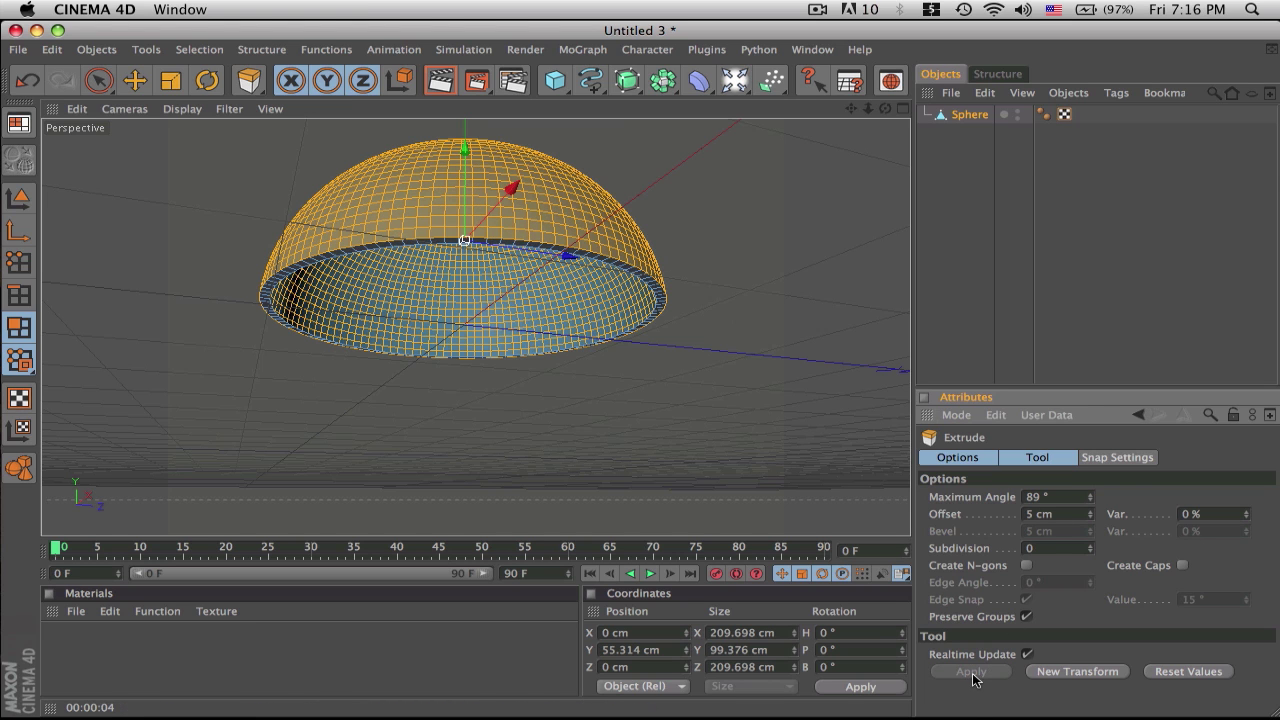
{"action": "mouse_move", "coordinate": [1092, 520]}
{"action": "left_mouse_down"}
{"action": "mouse_move", "coordinate": [1092, 545]}
{"action": "mouse_move", "coordinate": [1093, 517]}
{"action": "left_mouse_up"}
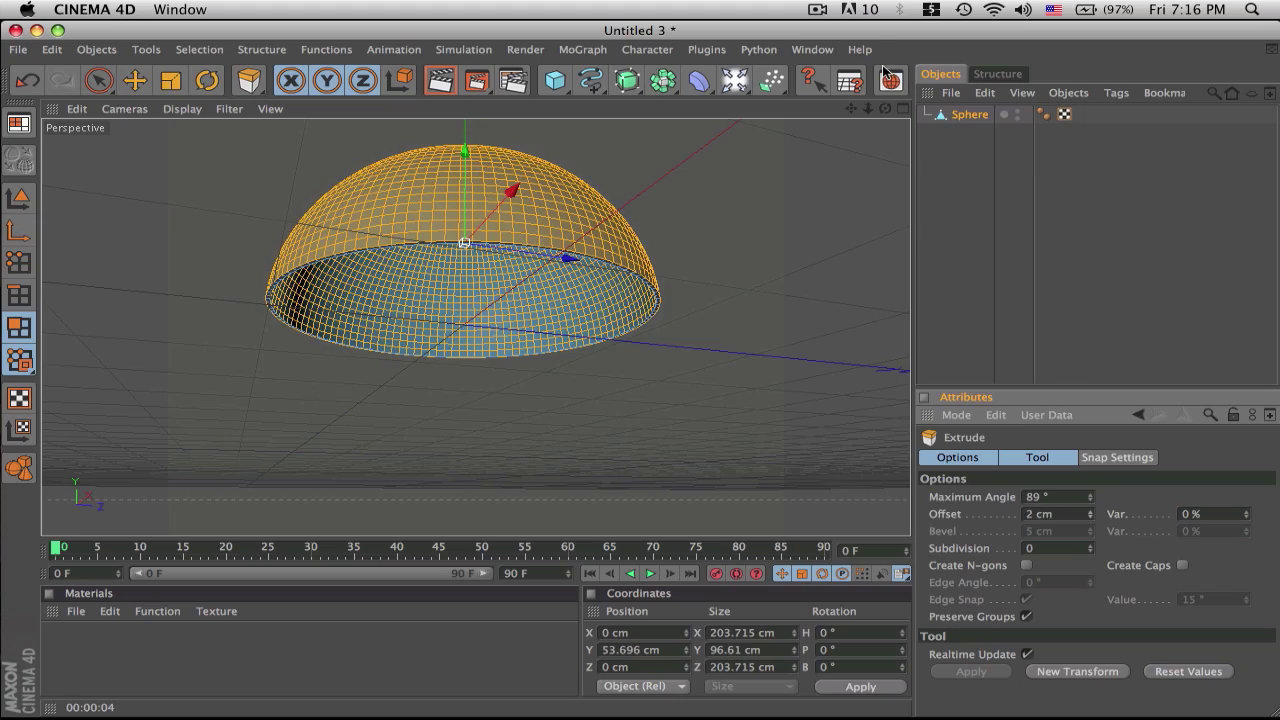
{"action": "mouse_move", "coordinate": [885, 108]}
{"action": "left_mouse_down"}
{"action": "mouse_move", "coordinate": [887, 96]}
{"action": "mouse_move", "coordinate": [887, 130]}
{"action": "mouse_move", "coordinate": [887, 60]}
{"action": "mouse_move", "coordinate": [887, 122]}
{"action": "left_mouse_up"}
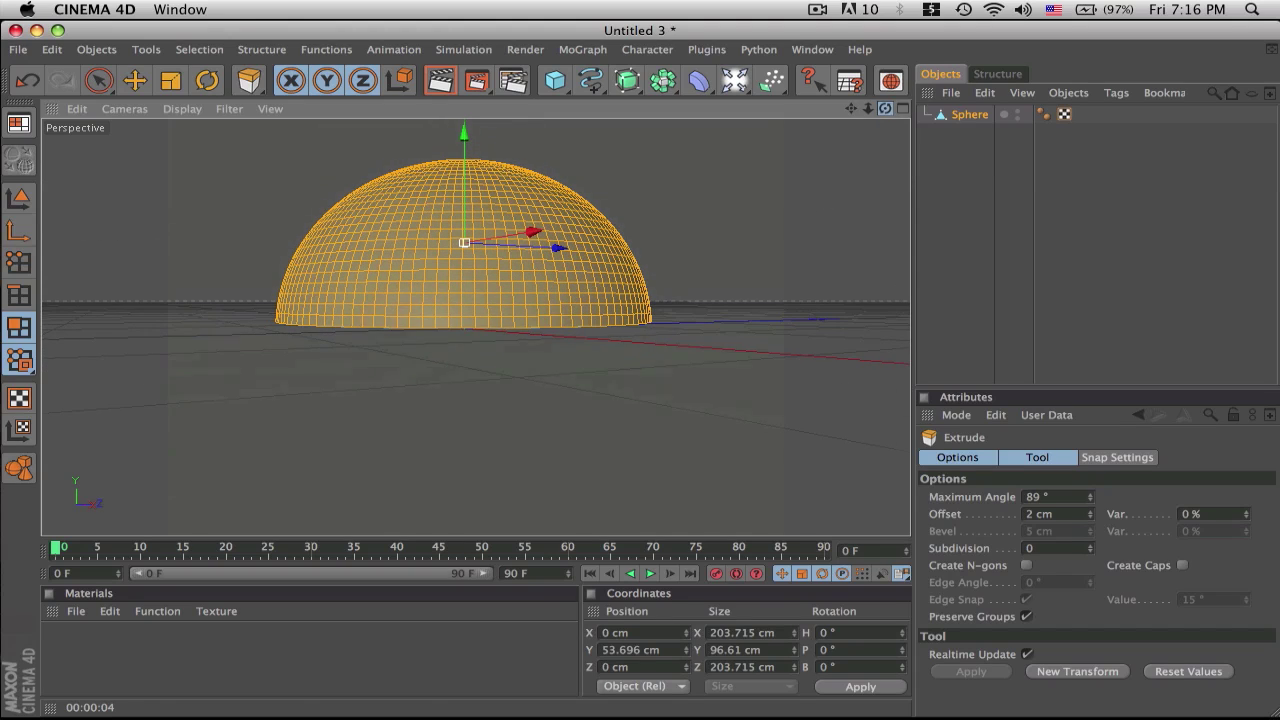
Duplicate the whole hemisphere object and rotate the copy's bank to 180° so it forms the lower half of the ball
{"action": "left_click", "coordinate": [20, 205]}
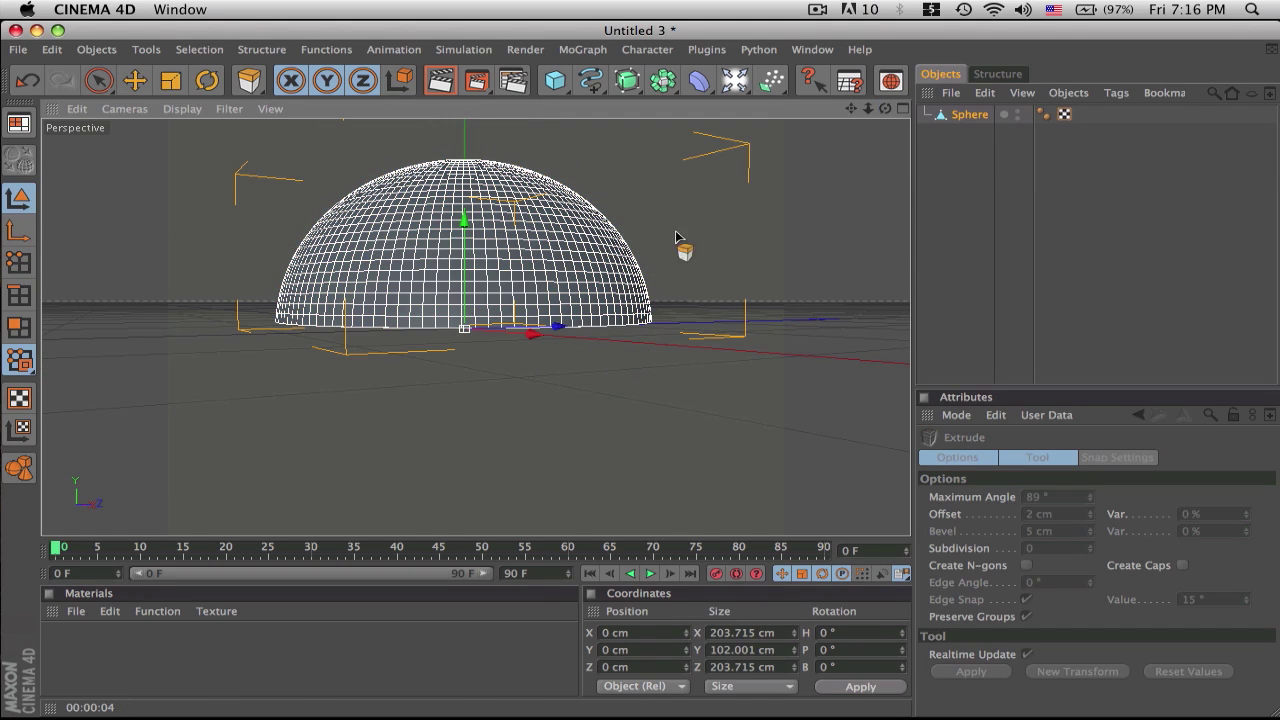
{"action": "left_click_drag", "start_coordinate": [884, 108], "coordinate": [806, 101]}
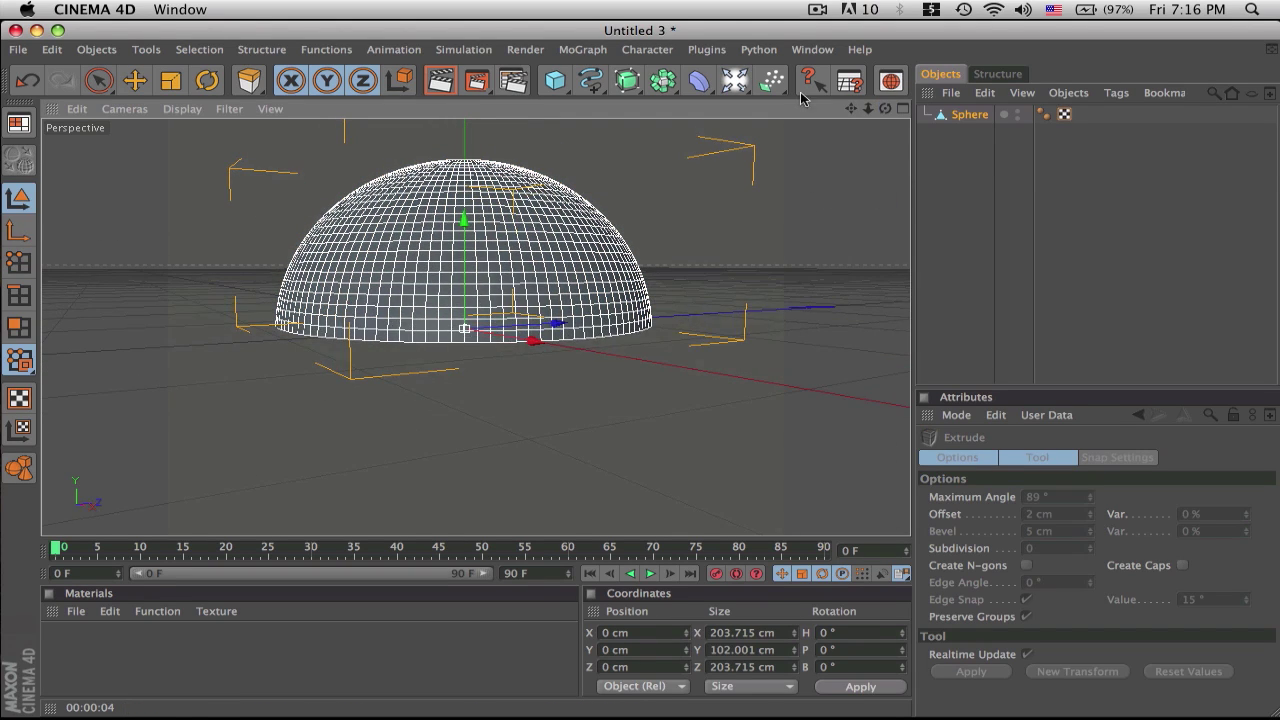
{"action": "left_click", "coordinate": [197, 84]}
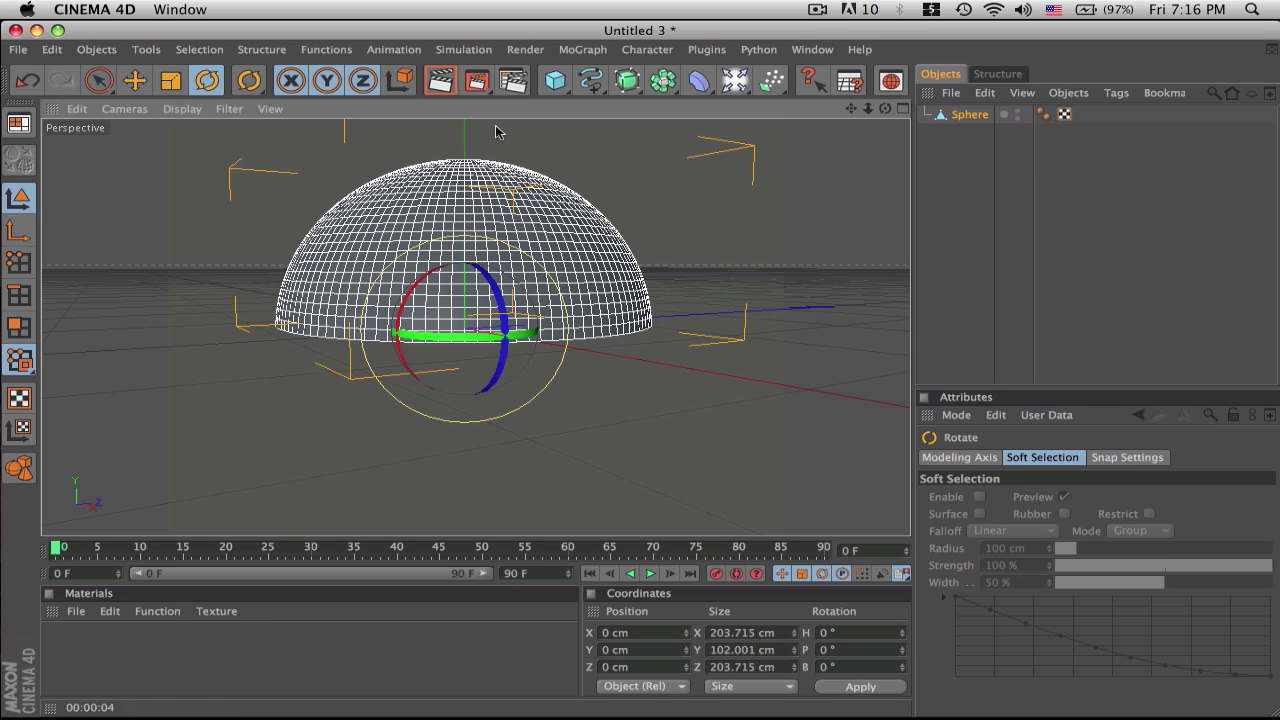
{"action": "left_click", "coordinate": [966, 114]}
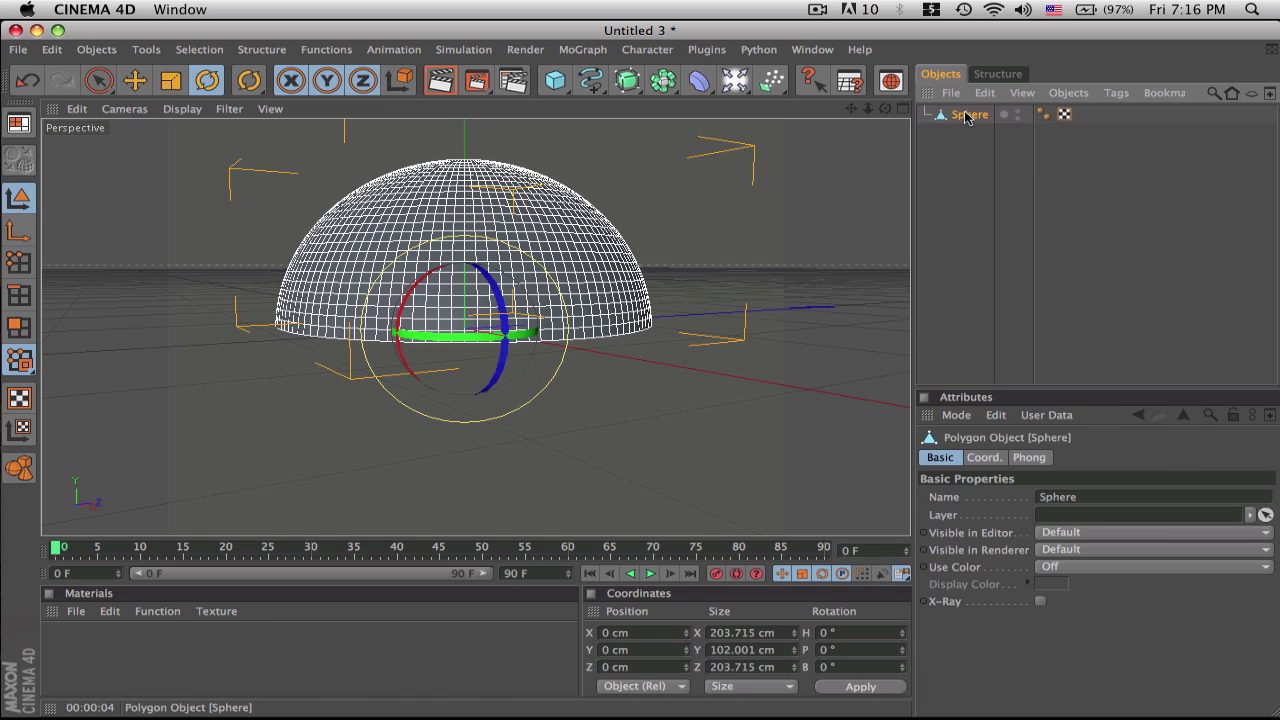
{"action": "left_click", "coordinate": [982, 95]}
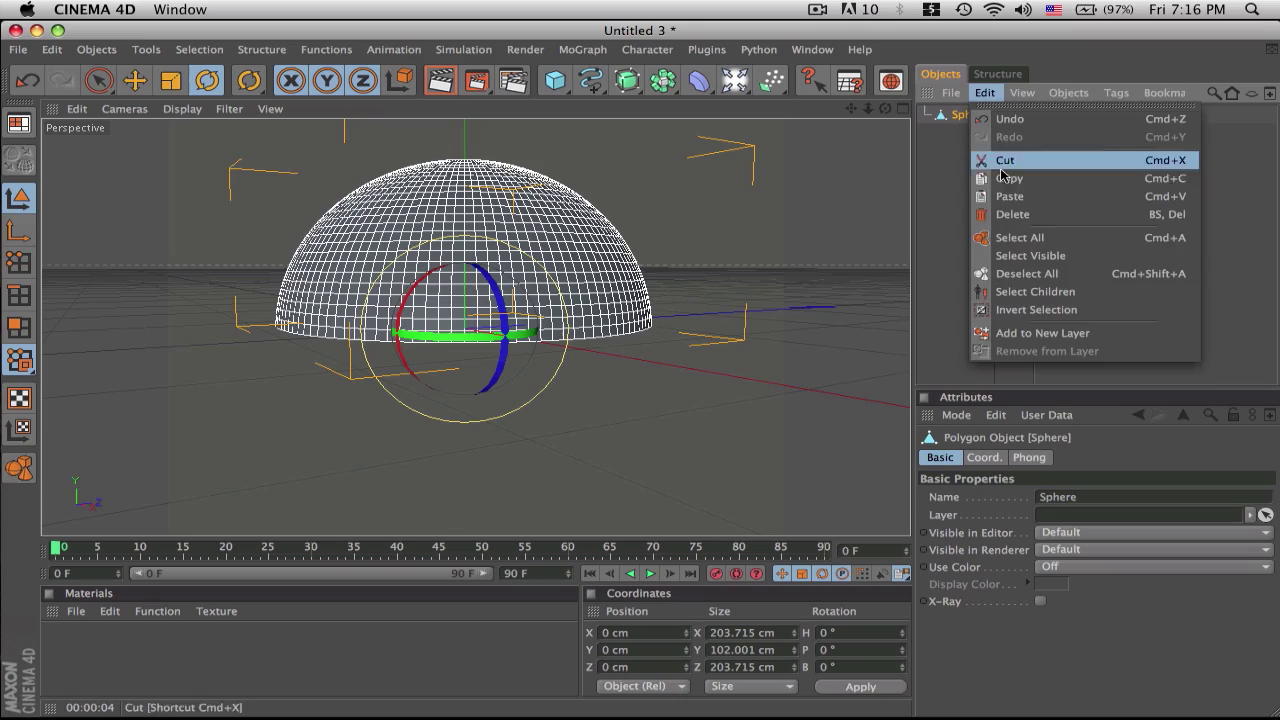
{"action": "left_click", "coordinate": [1005, 178]}
{"action": "left_click", "coordinate": [984, 92]}
{"action": "left_click", "coordinate": [1012, 196]}
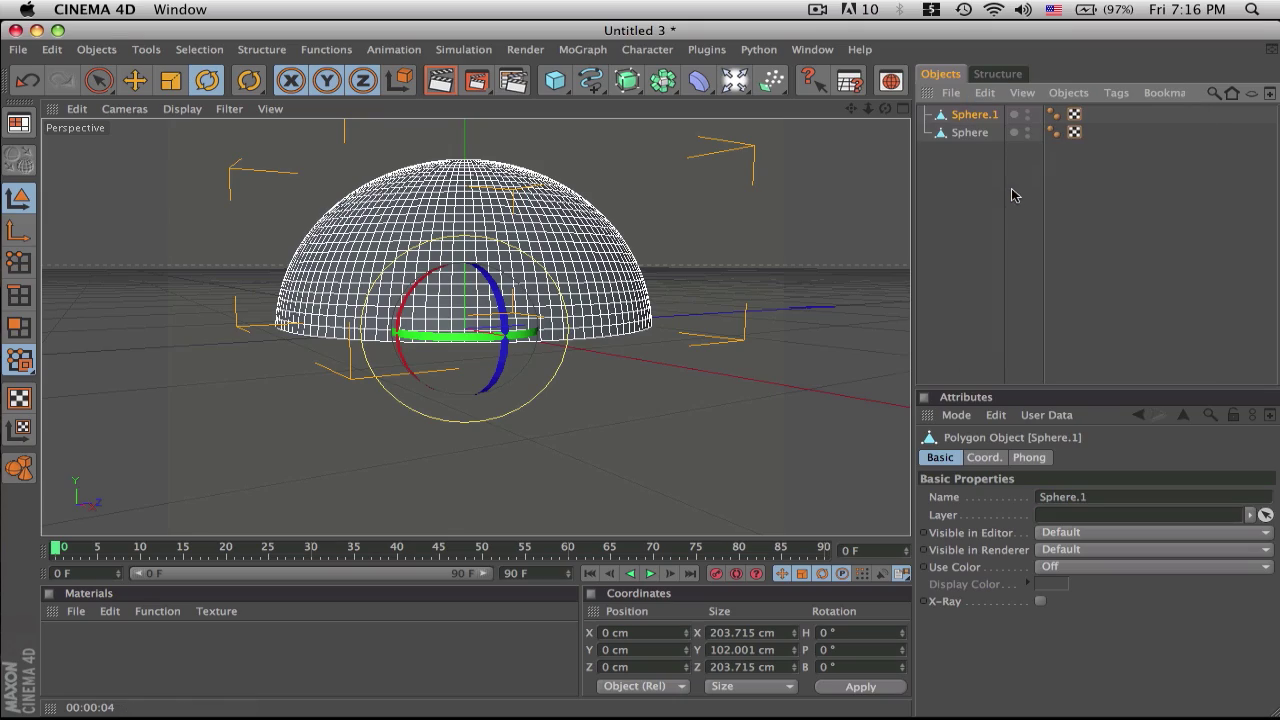
{"action": "left_click_drag", "start_coordinate": [502, 296], "coordinate": [415, 382]}
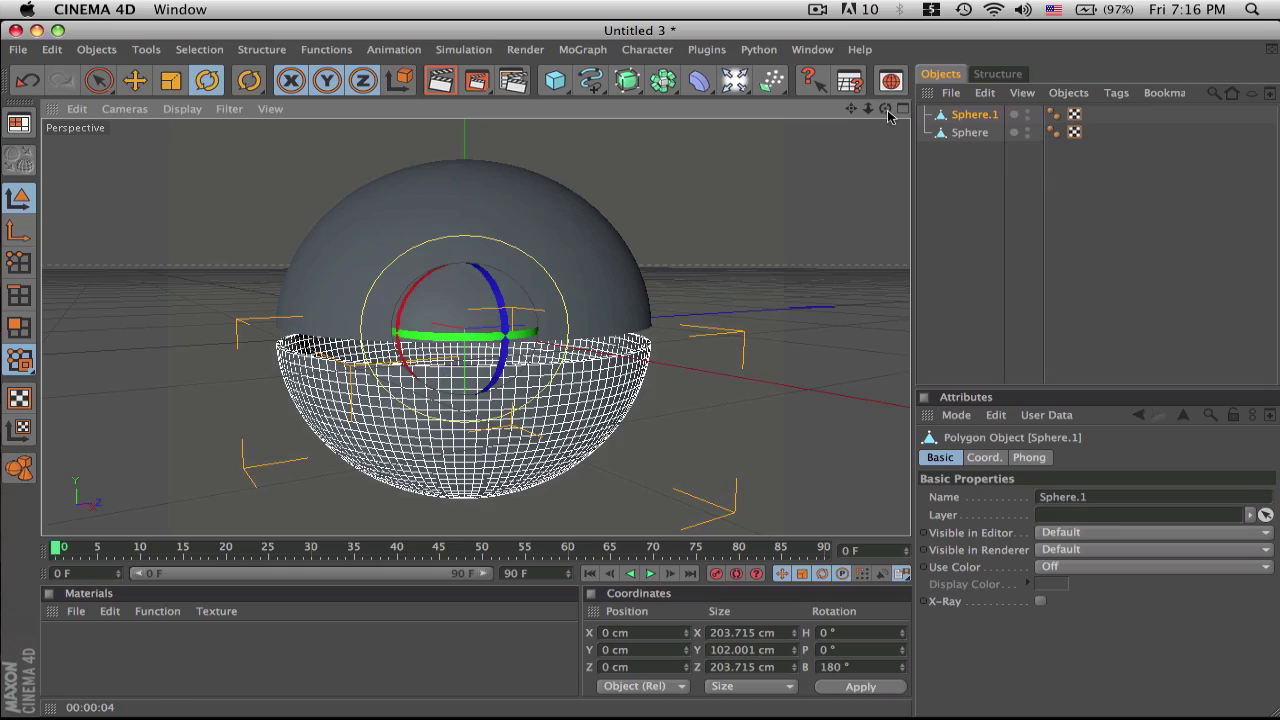
Add a cylinder with +X orientation and set its height to 40 cm
{"action": "left_click_drag", "start_coordinate": [886, 109], "coordinate": [790, 146]}
{"action": "left_click_drag", "start_coordinate": [541, 85], "coordinate": [948, 104]}
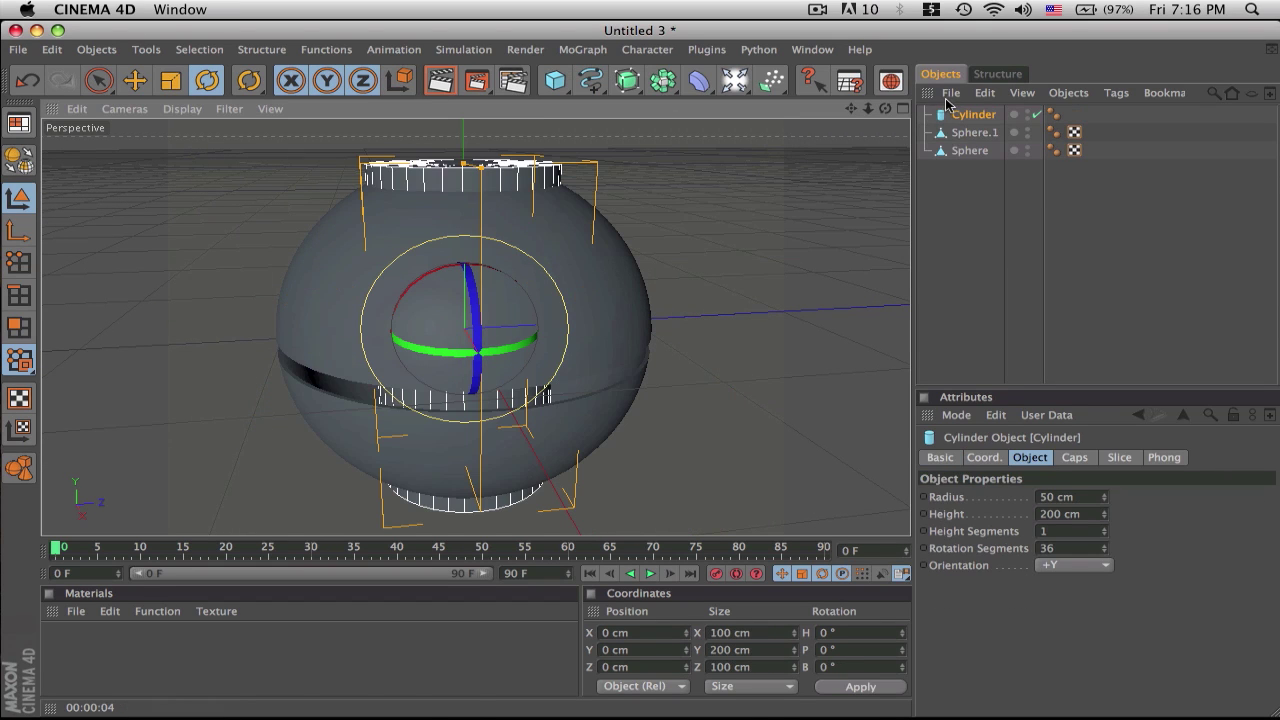
{"action": "left_click", "coordinate": [1068, 563]}
{"action": "left_click", "coordinate": [1055, 580]}
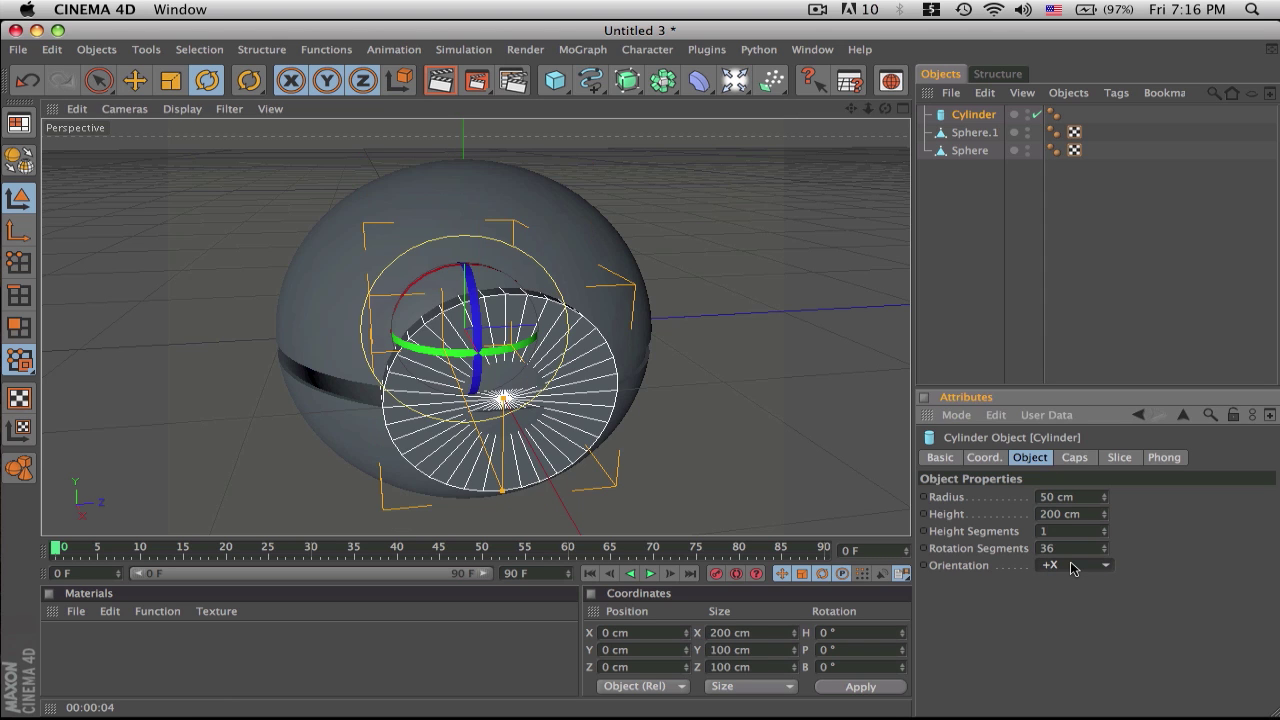
{"action": "left_click_drag", "start_coordinate": [885, 109], "coordinate": [886, 110]}
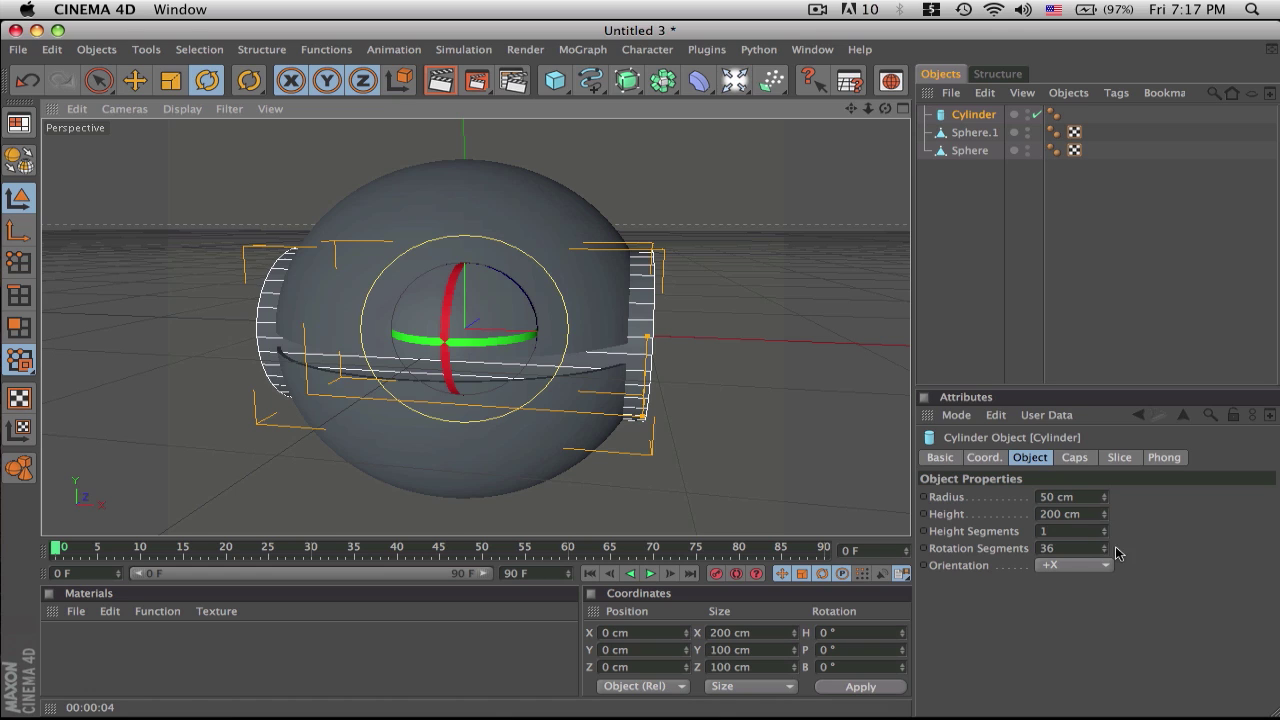
{"action": "left_click_drag", "start_coordinate": [1104, 514], "coordinate": [1104, 530]}
{"action": "left_click_drag", "start_coordinate": [589, 358], "coordinate": [495, 369]}
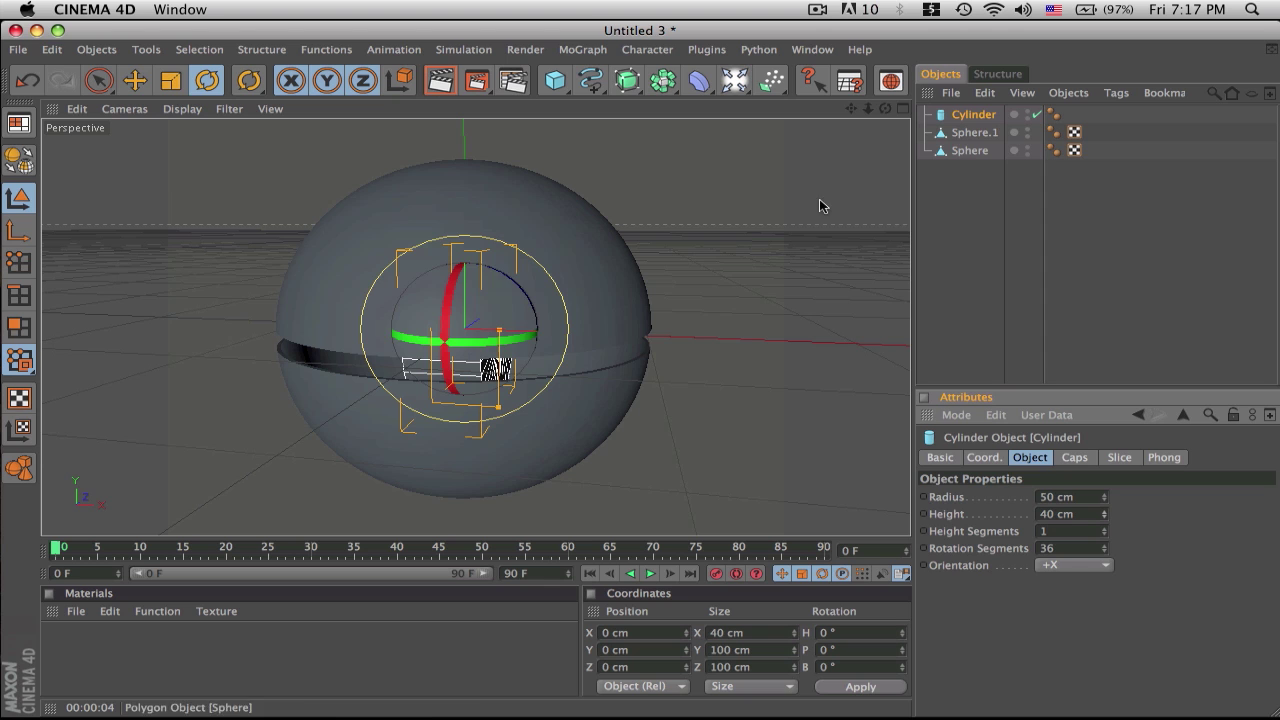
Move the cylinder along X to about 96 cm at the ball's front and set its radius to 25 cm
{"action": "key", "text": "e"}
{"action": "left_click_drag", "start_coordinate": [563, 333], "coordinate": [750, 340]}
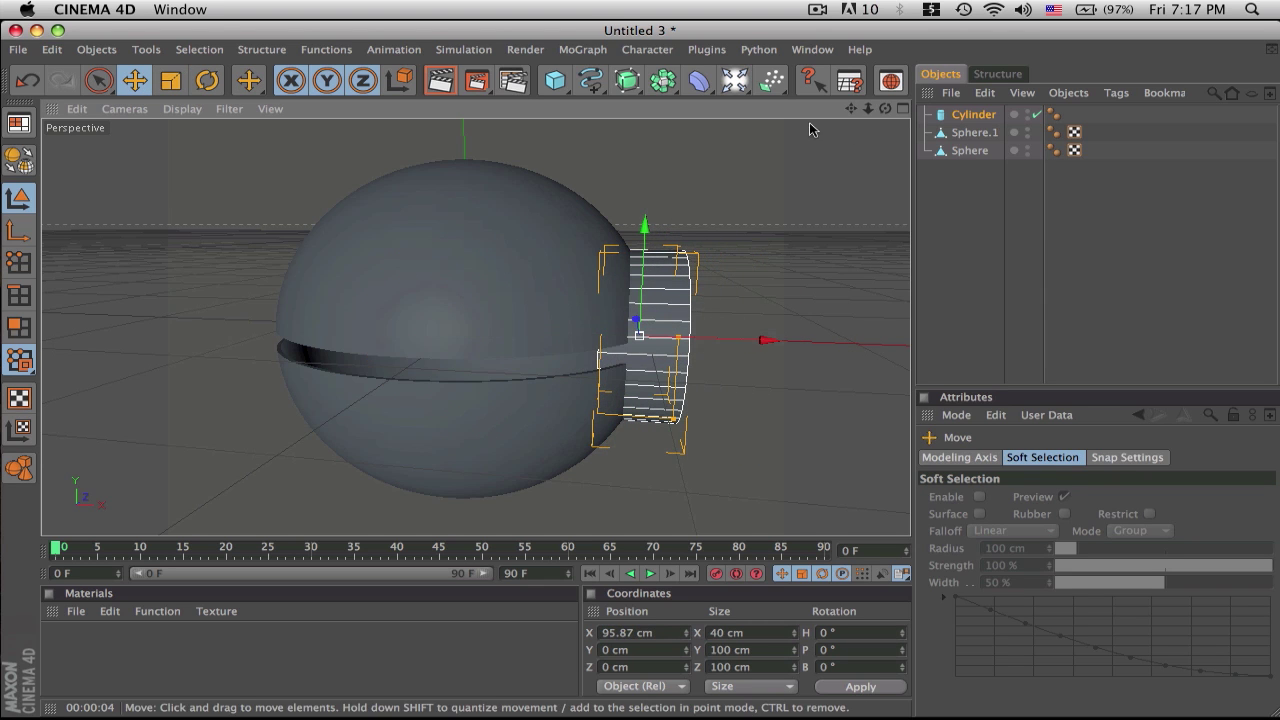
{"action": "left_click_drag", "start_coordinate": [885, 108], "coordinate": [700, 108]}
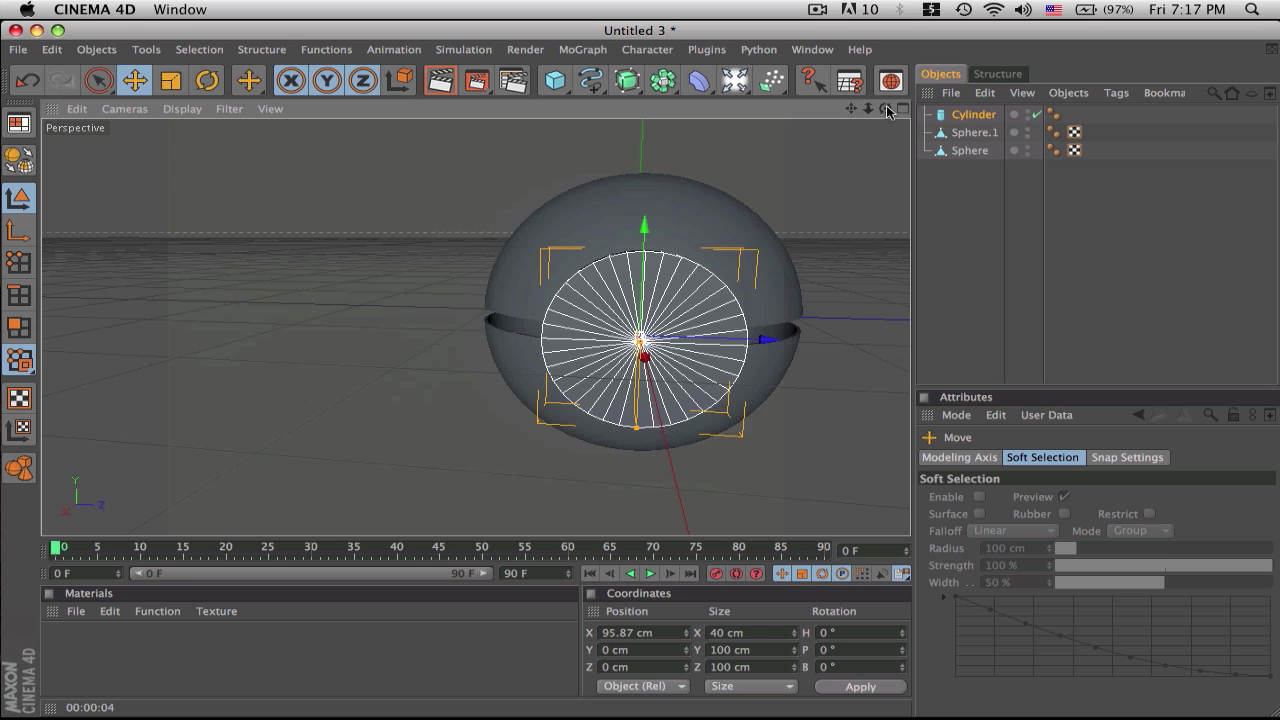
{"action": "left_click_drag", "start_coordinate": [851, 108], "coordinate": [808, 117]}
{"action": "left_click", "coordinate": [965, 114]}
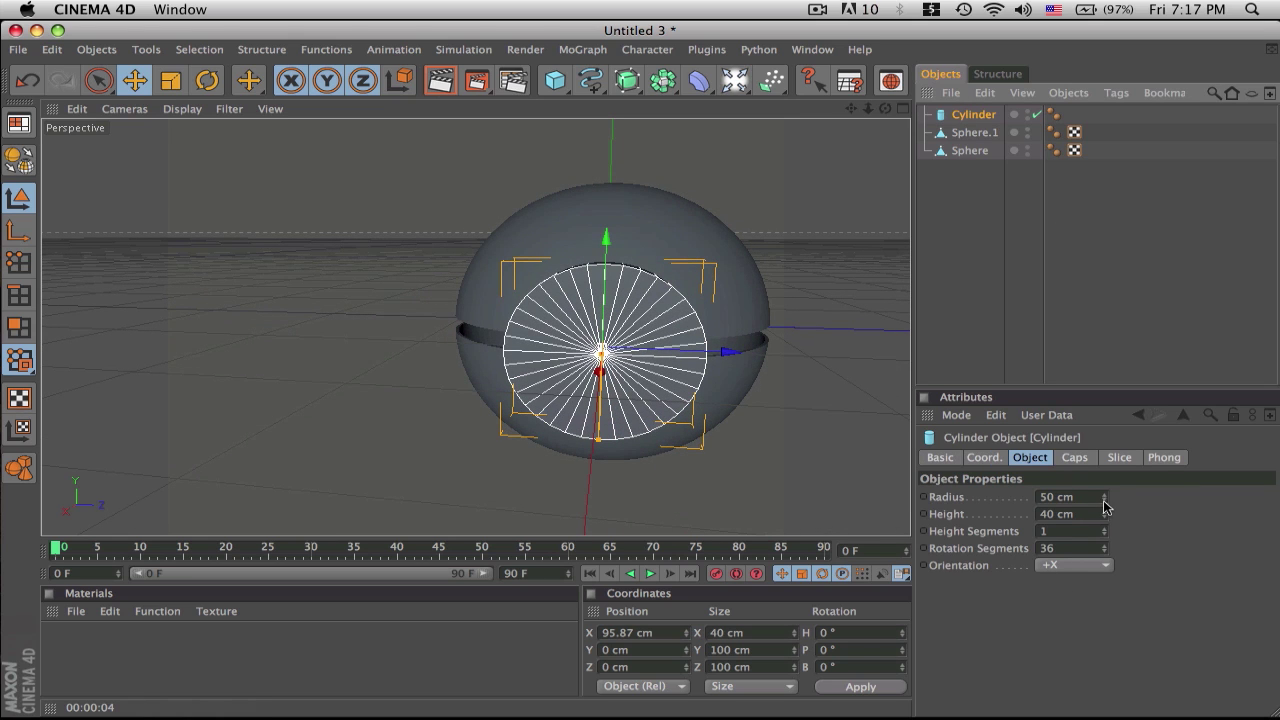
{"action": "left_click_drag", "start_coordinate": [1106, 503], "coordinate": [1082, 503]}
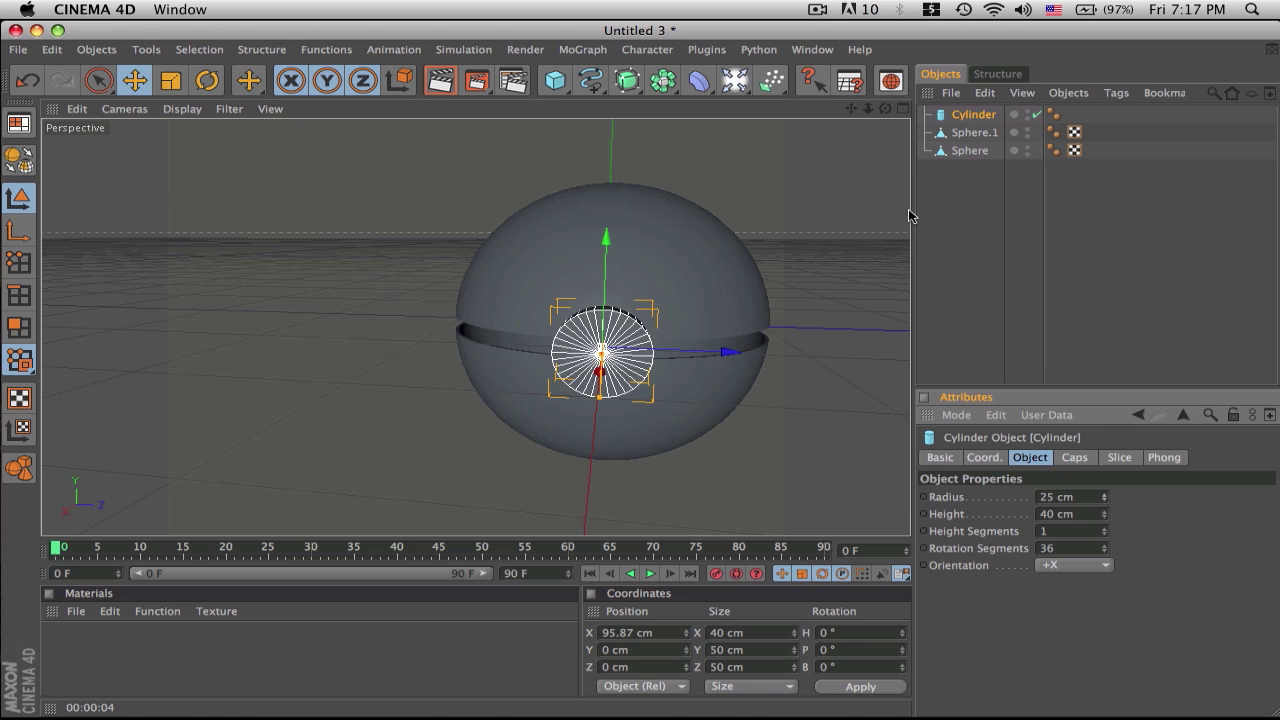
{"action": "scroll", "coordinate": [762, 332], "scroll_direction": "up", "scroll_amount": 4}
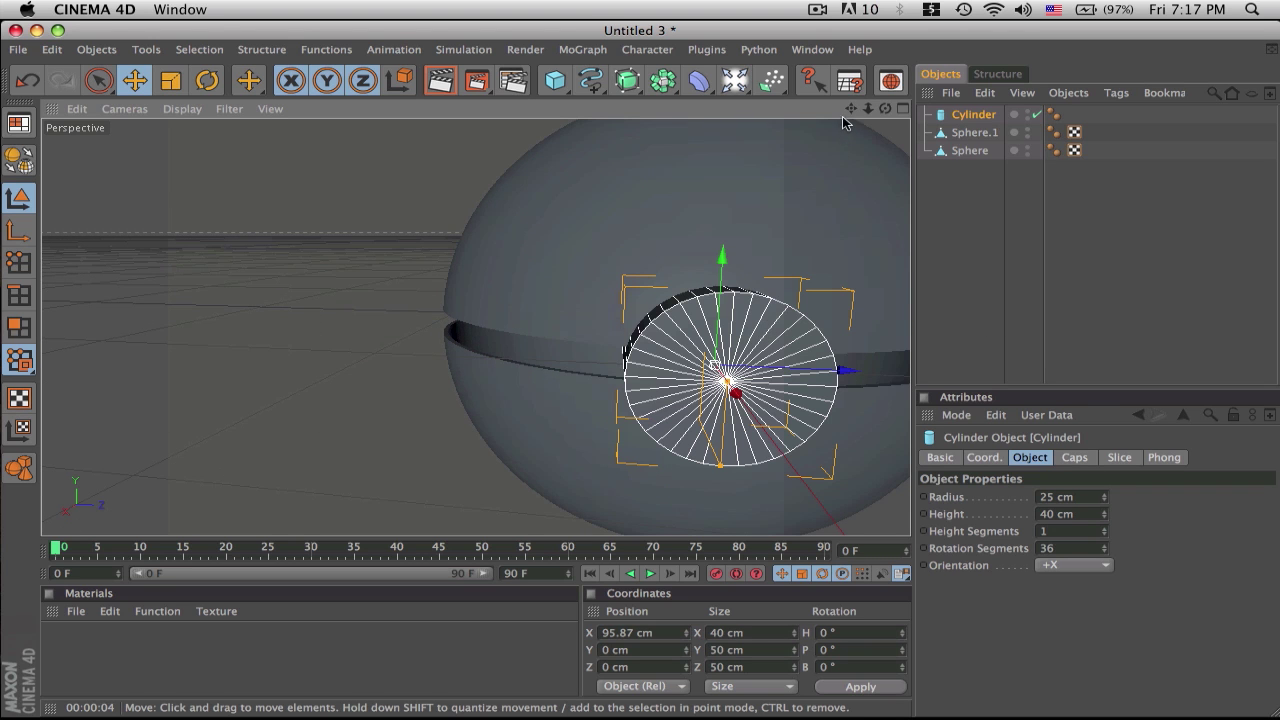
Group the upper and lower hemisphere objects together under one null
{"action": "left_click_drag", "start_coordinate": [849, 108], "coordinate": [843, 110]}
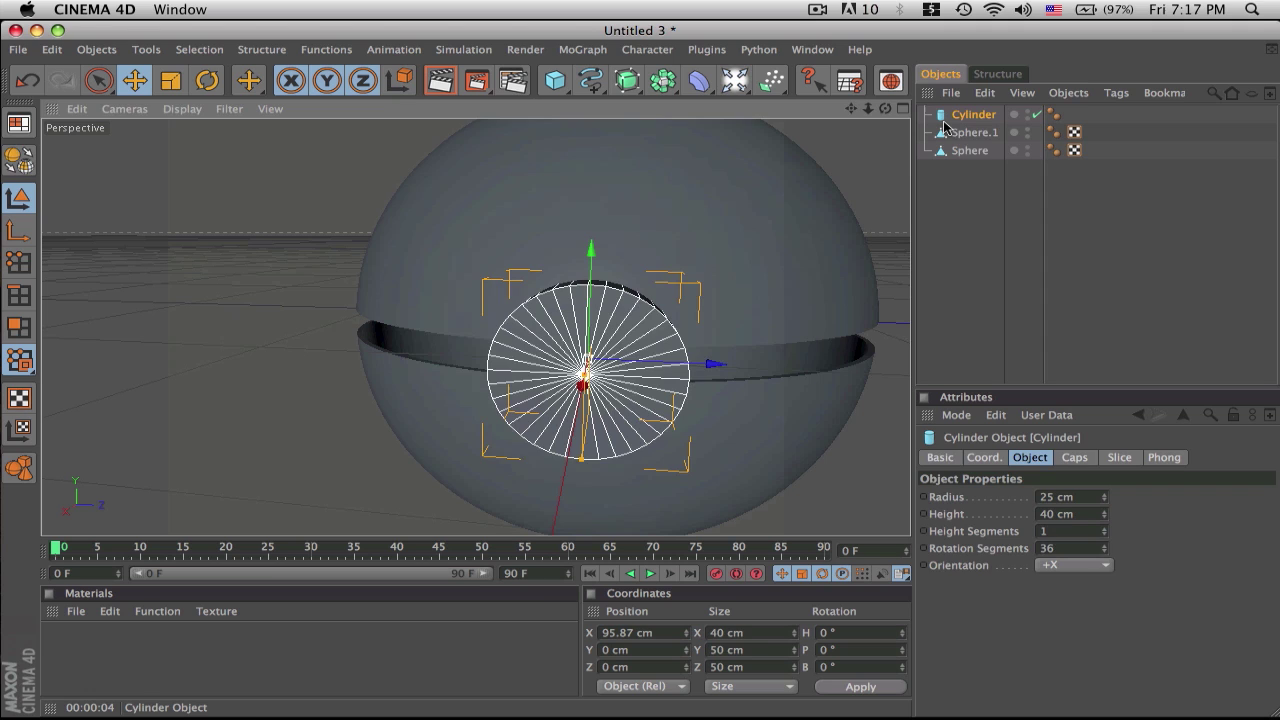
{"action": "left_click", "coordinate": [968, 150]}
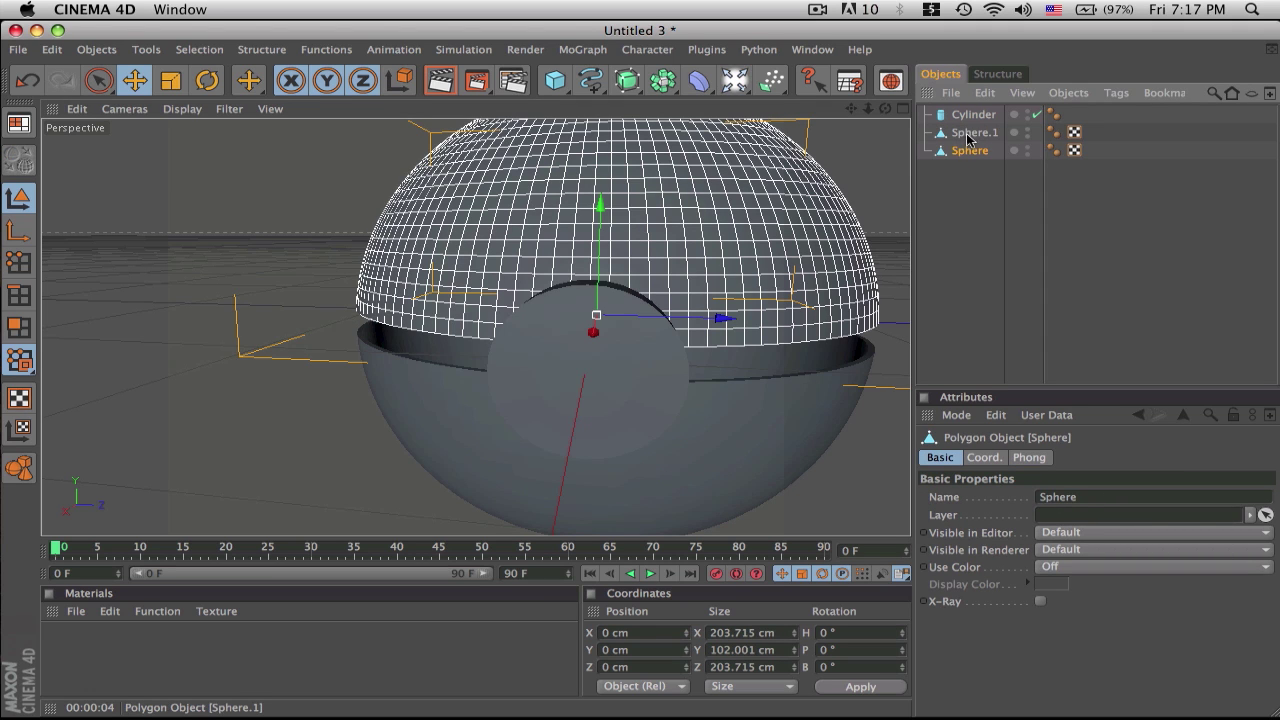
{"action": "left_click", "coordinate": [967, 134], "text": "shift"}
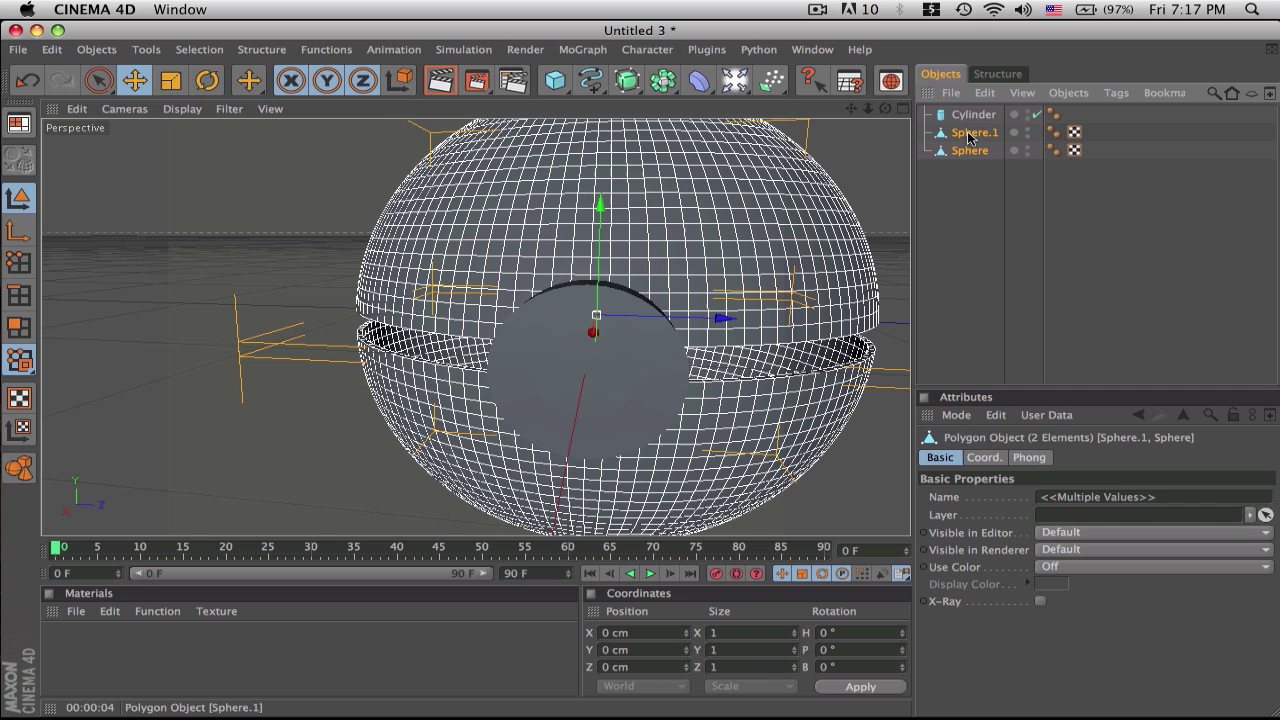
{"action": "right_click", "coordinate": [968, 138]}
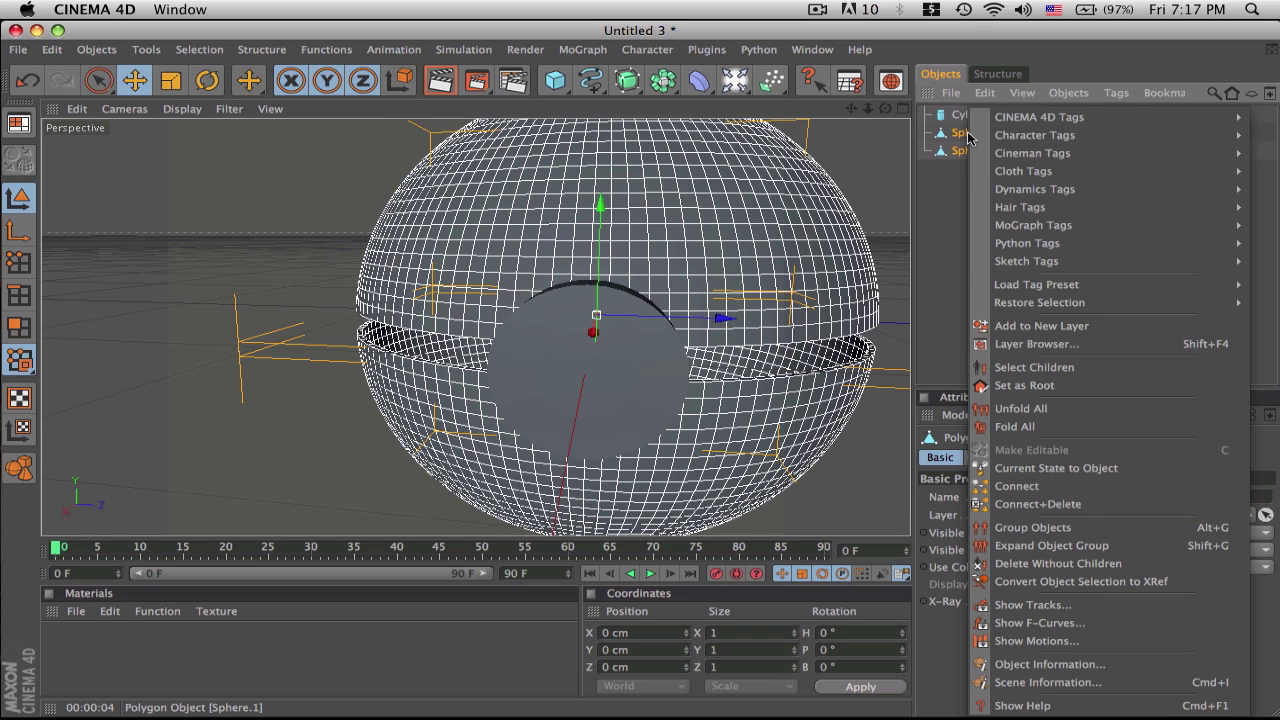
{"action": "left_click", "coordinate": [1030, 528]}
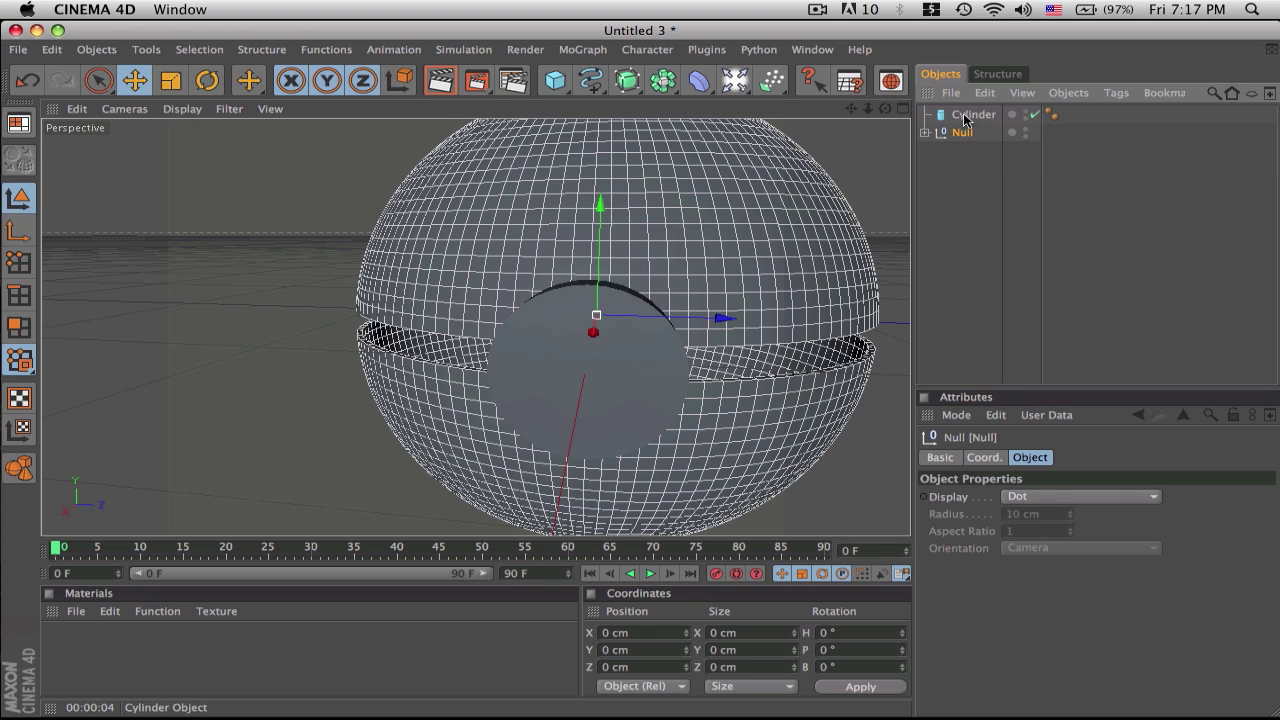
Add a Boole object and place the hemisphere group inside it
{"action": "left_click", "coordinate": [662, 82]}
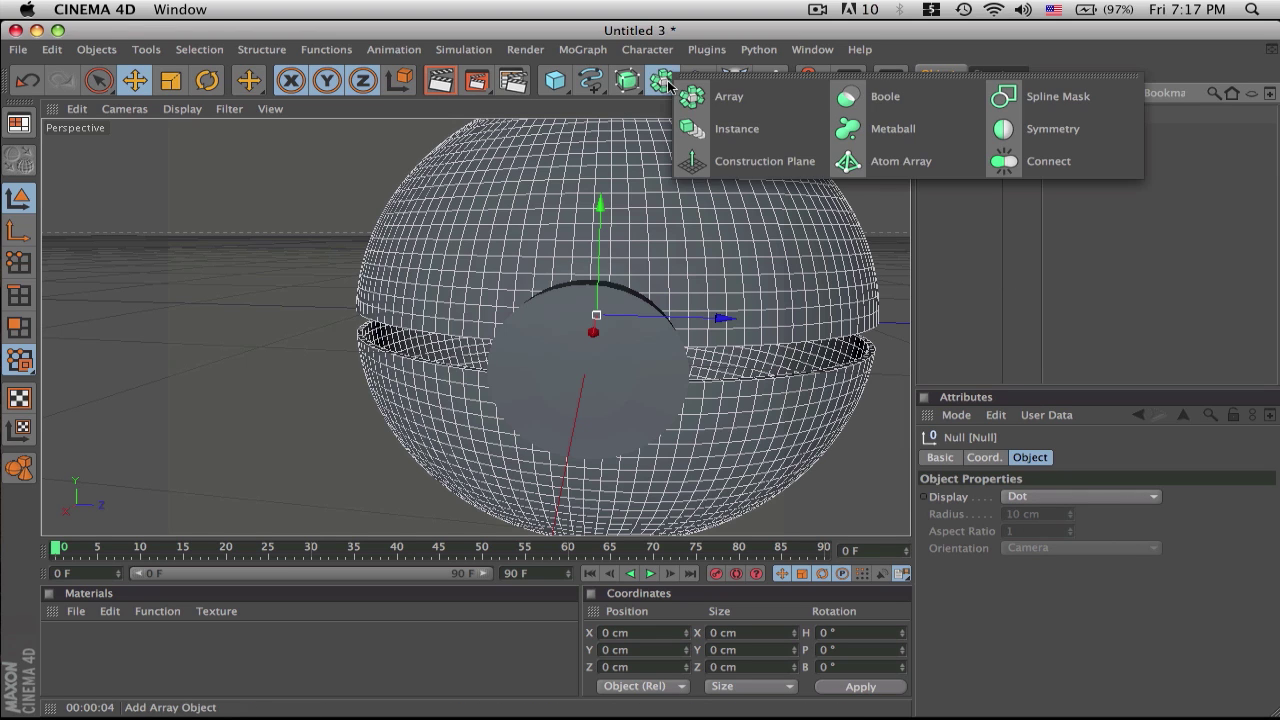
{"action": "left_click", "coordinate": [881, 100]}
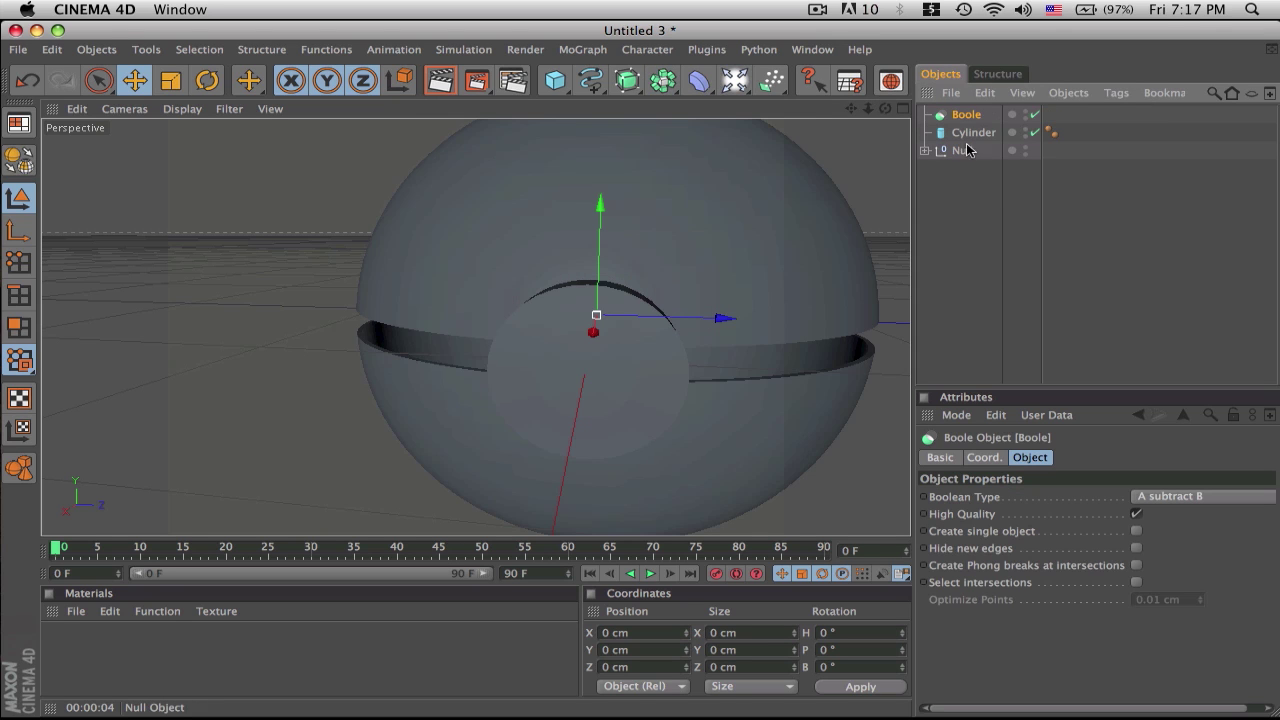
{"action": "left_click_drag", "start_coordinate": [961, 138], "coordinate": [963, 190]}
{"action": "left_click", "coordinate": [954, 133], "text": "shift"}
{"action": "left_click_drag", "start_coordinate": [954, 133], "coordinate": [964, 170]}
{"action": "left_click", "coordinate": [962, 116]}
{"action": "left_click", "coordinate": [964, 170]}
{"action": "left_click", "coordinate": [964, 117]}
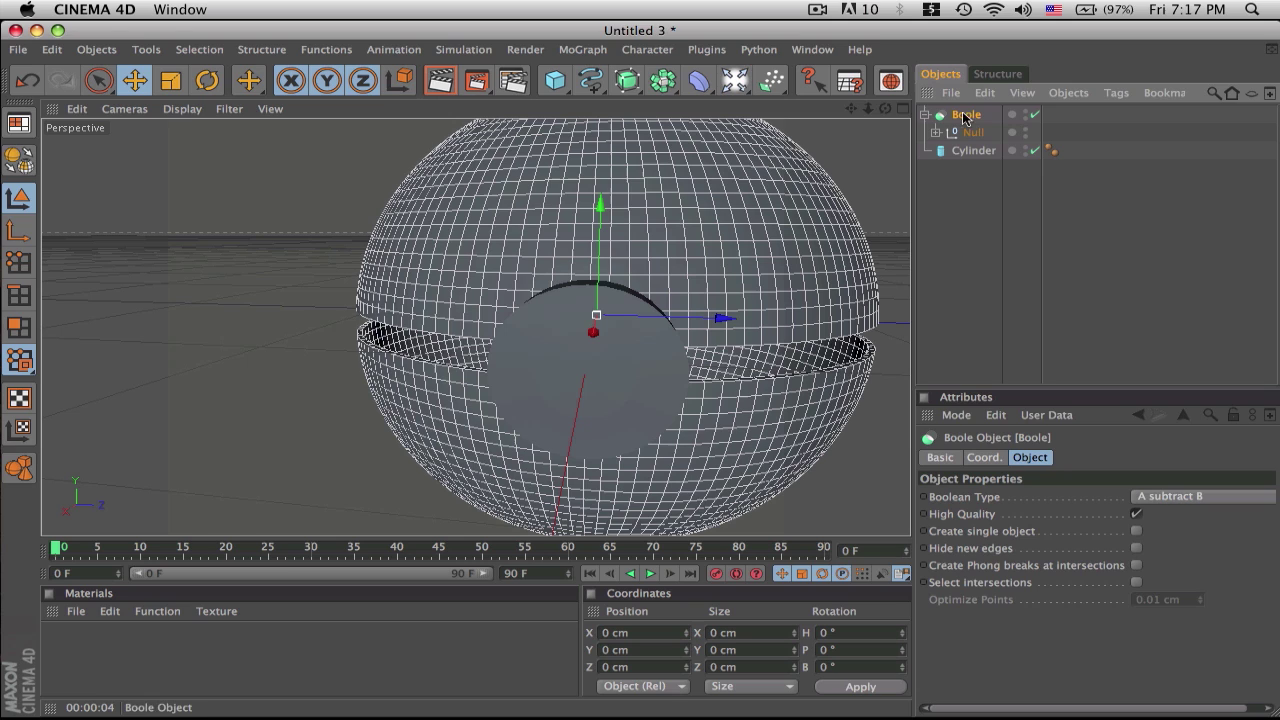
Try the A without B and A union B Boolean types on the Boole object
{"action": "left_click", "coordinate": [1160, 496]}
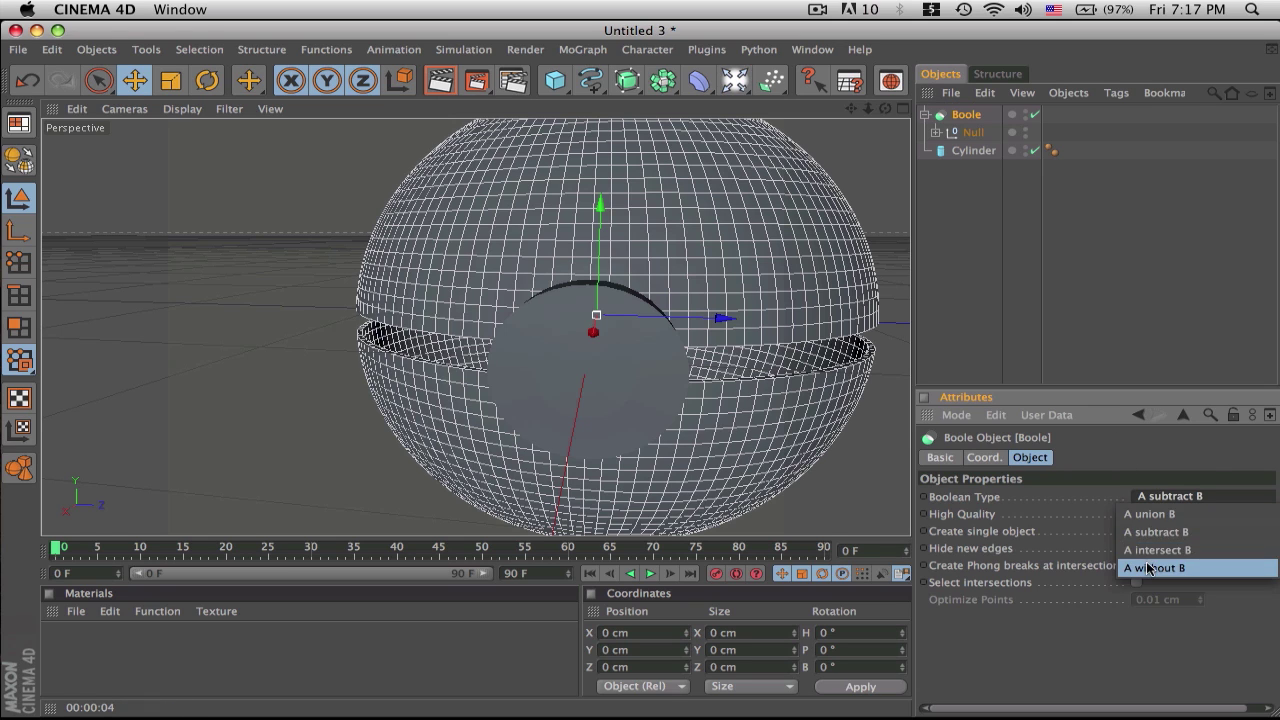
{"action": "left_click", "coordinate": [1148, 568]}
{"action": "left_click", "coordinate": [1166, 496]}
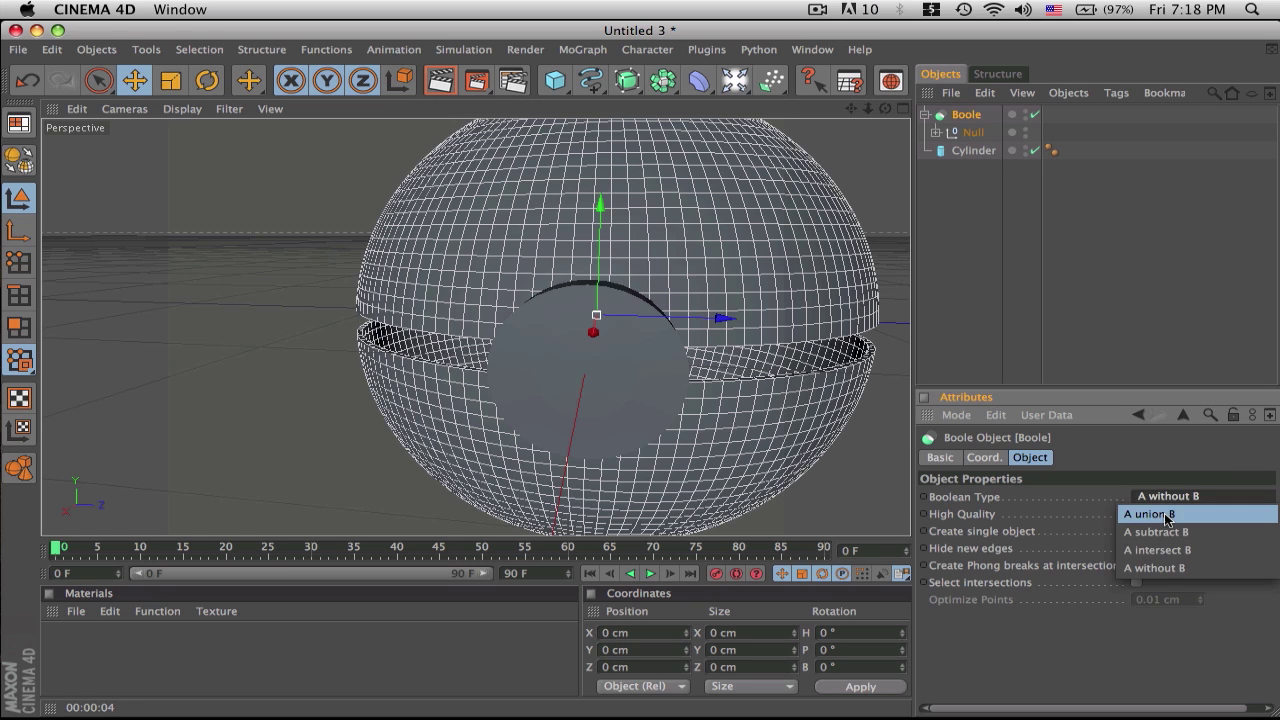
{"action": "left_click", "coordinate": [1164, 513]}
{"action": "left_click", "coordinate": [1162, 497]}
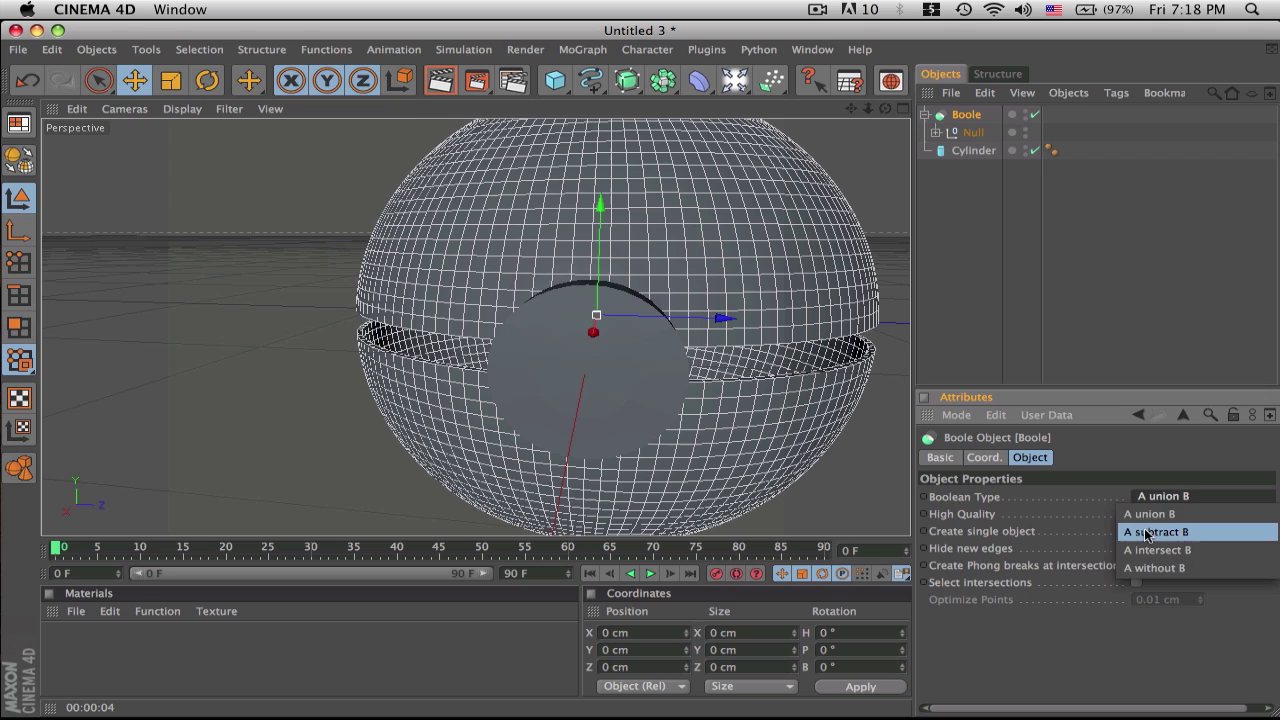
{"action": "left_click", "coordinate": [1144, 527]}
Rearrange the hierarchy so the Boole object contains the hemisphere group first and the cylinder below it
{"action": "left_click_drag", "start_coordinate": [957, 134], "coordinate": [968, 170]}
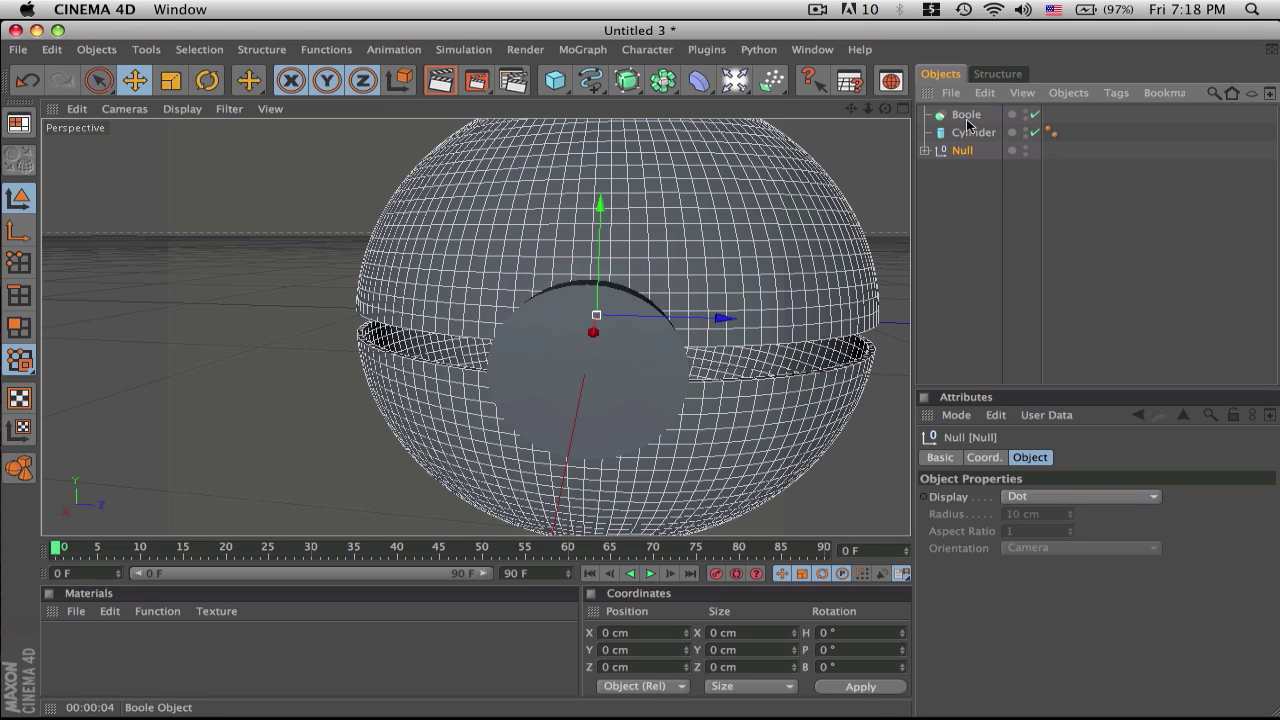
{"action": "left_click", "coordinate": [970, 134], "text": "shift"}
{"action": "mouse_move", "coordinate": [973, 137]}
{"action": "left_mouse_down"}
{"action": "mouse_move", "coordinate": [968, 115]}
{"action": "mouse_move", "coordinate": [968, 126]}
{"action": "left_mouse_up"}
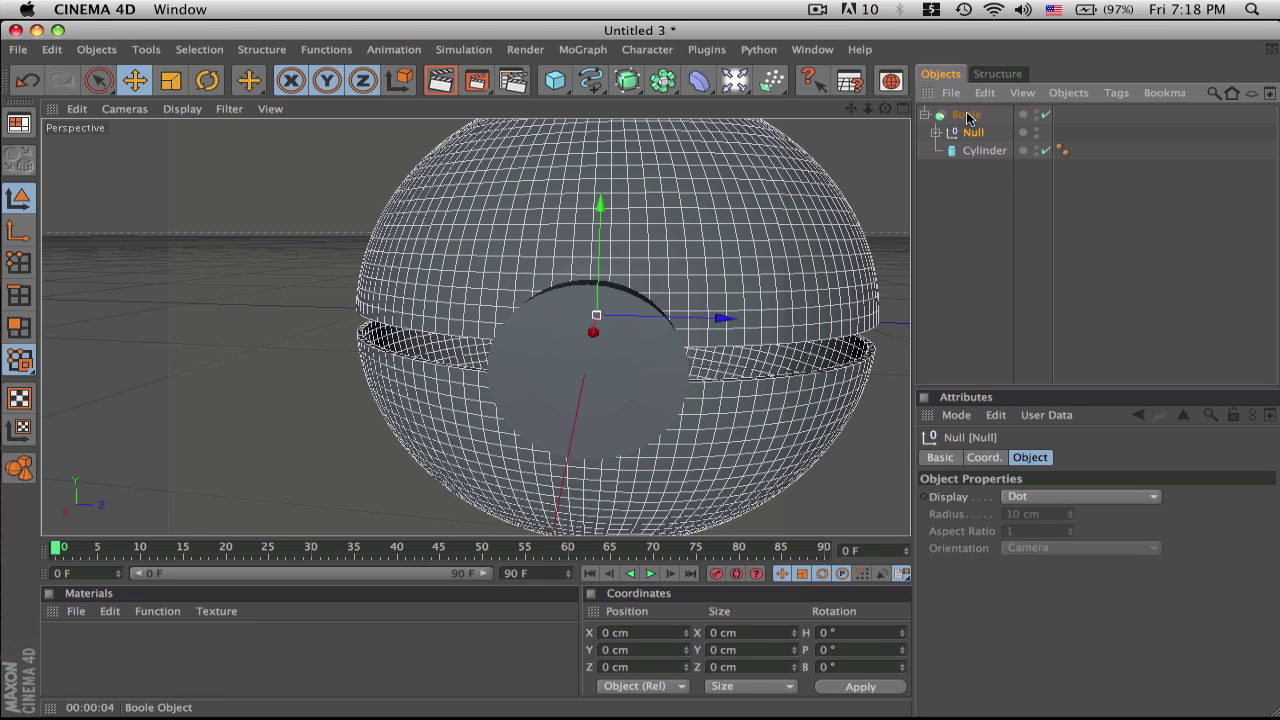
{"action": "left_click", "coordinate": [967, 116]}
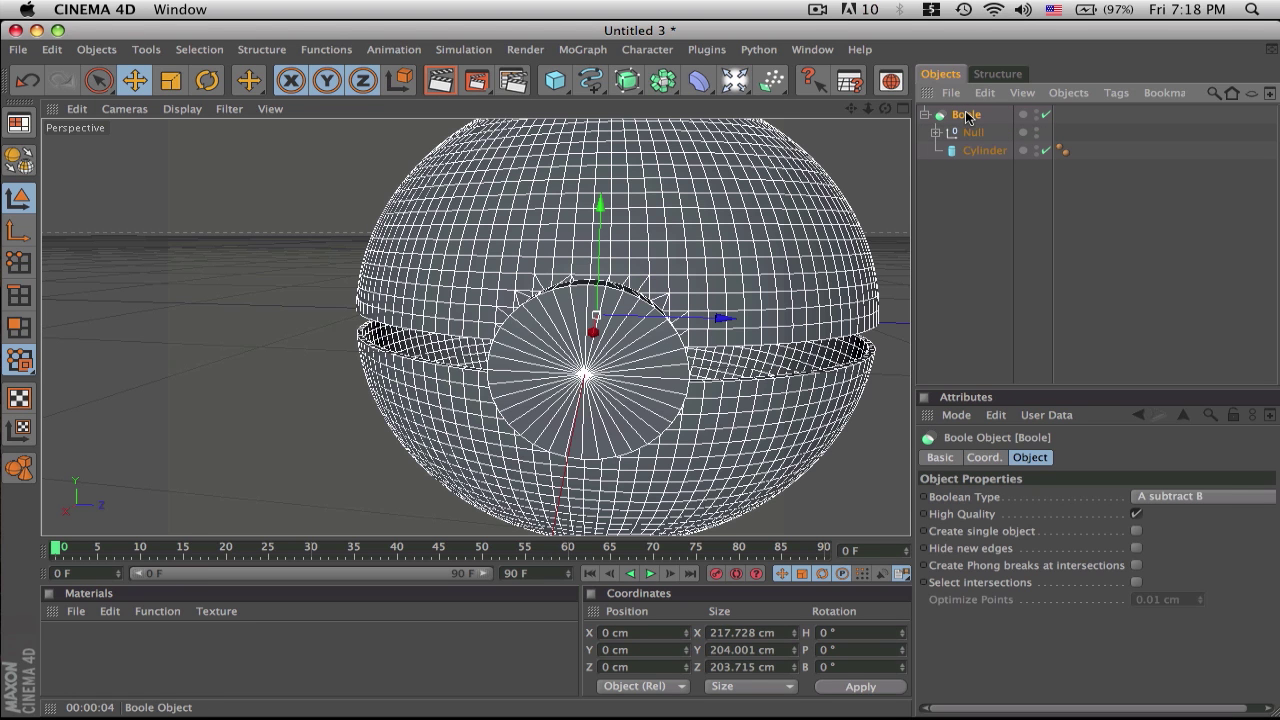
Set the Boolean type to A without B and inspect the cut at the ball's front
{"action": "left_click", "coordinate": [1225, 495]}
{"action": "left_click", "coordinate": [1170, 571]}
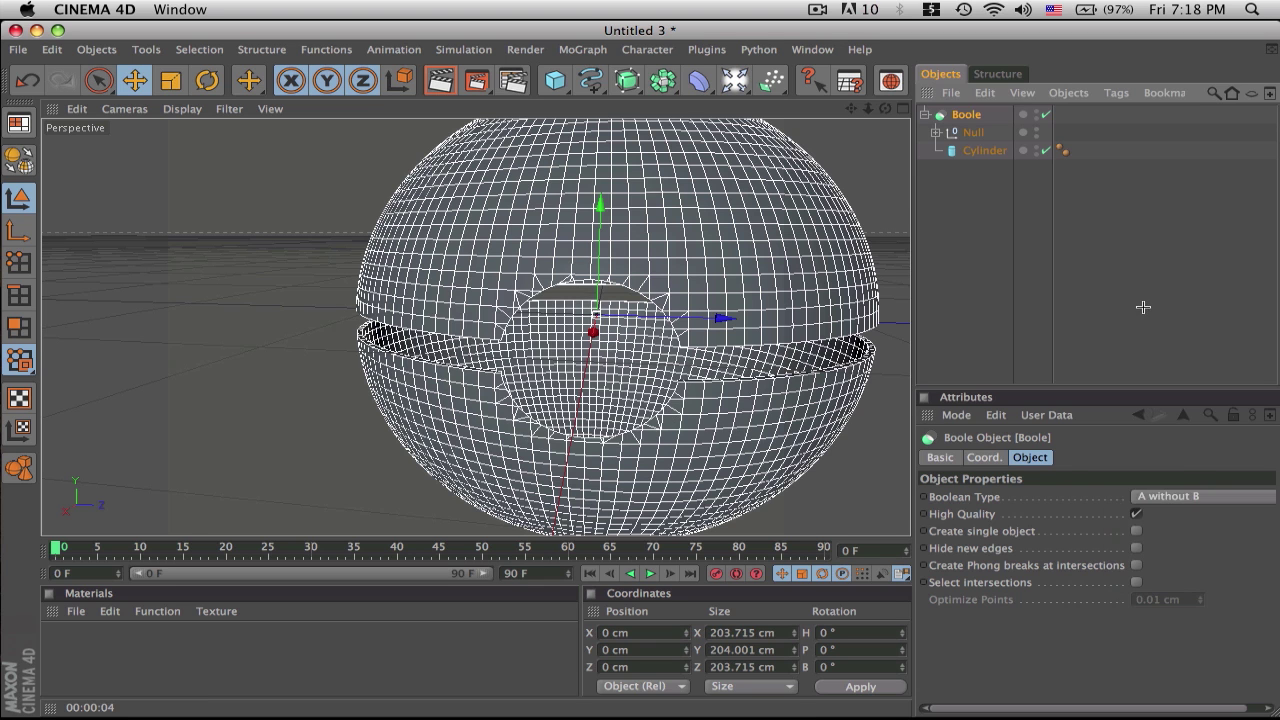
{"action": "left_click", "coordinate": [1143, 307]}
{"action": "left_click_drag", "start_coordinate": [885, 108], "coordinate": [970, 400]}
{"action": "left_click_drag", "start_coordinate": [843, 160], "coordinate": [882, 112]}
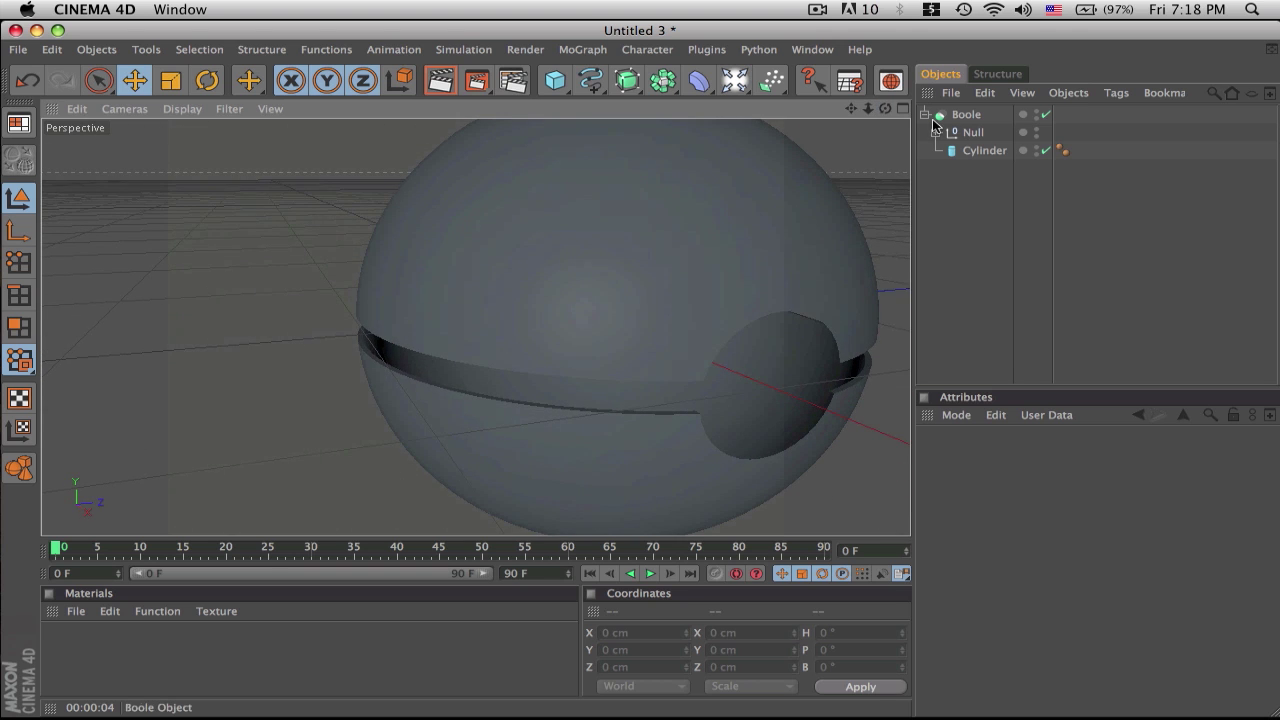
{"action": "left_click", "coordinate": [925, 116]}
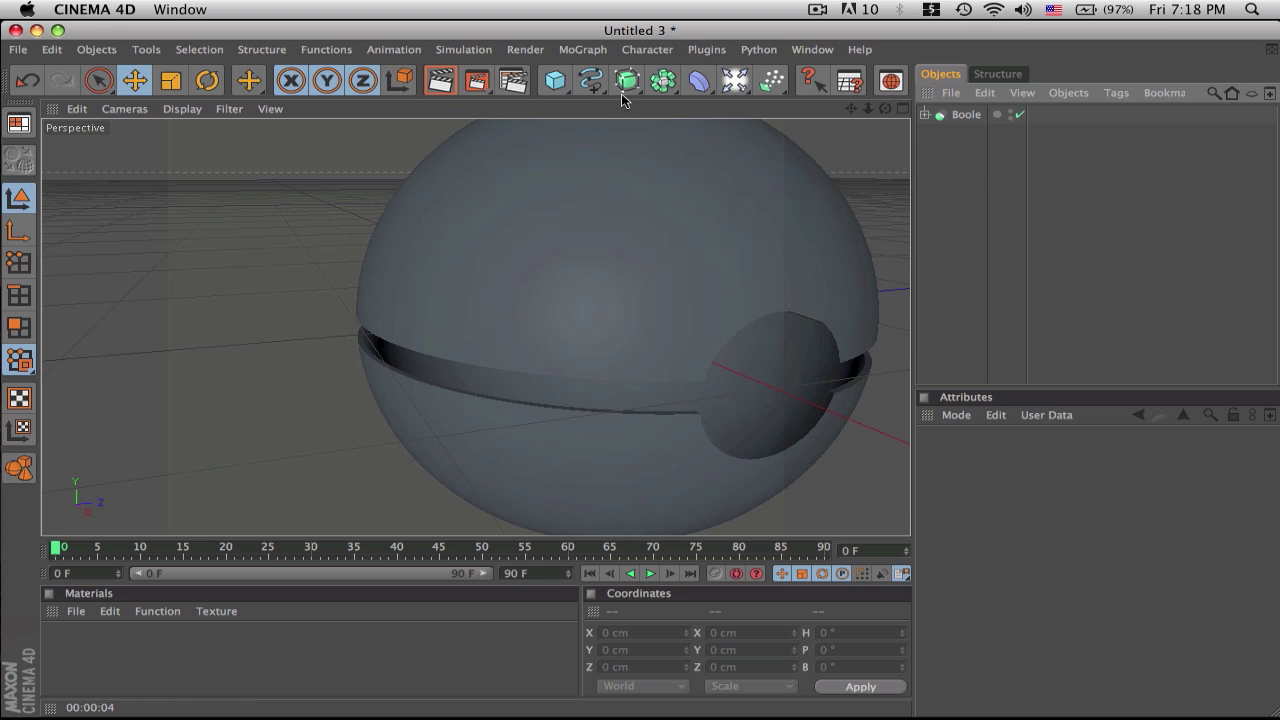
Add a sphere at the ball's centre and set its segments to 120
{"action": "left_click_drag", "start_coordinate": [558, 88], "coordinate": [741, 107]}
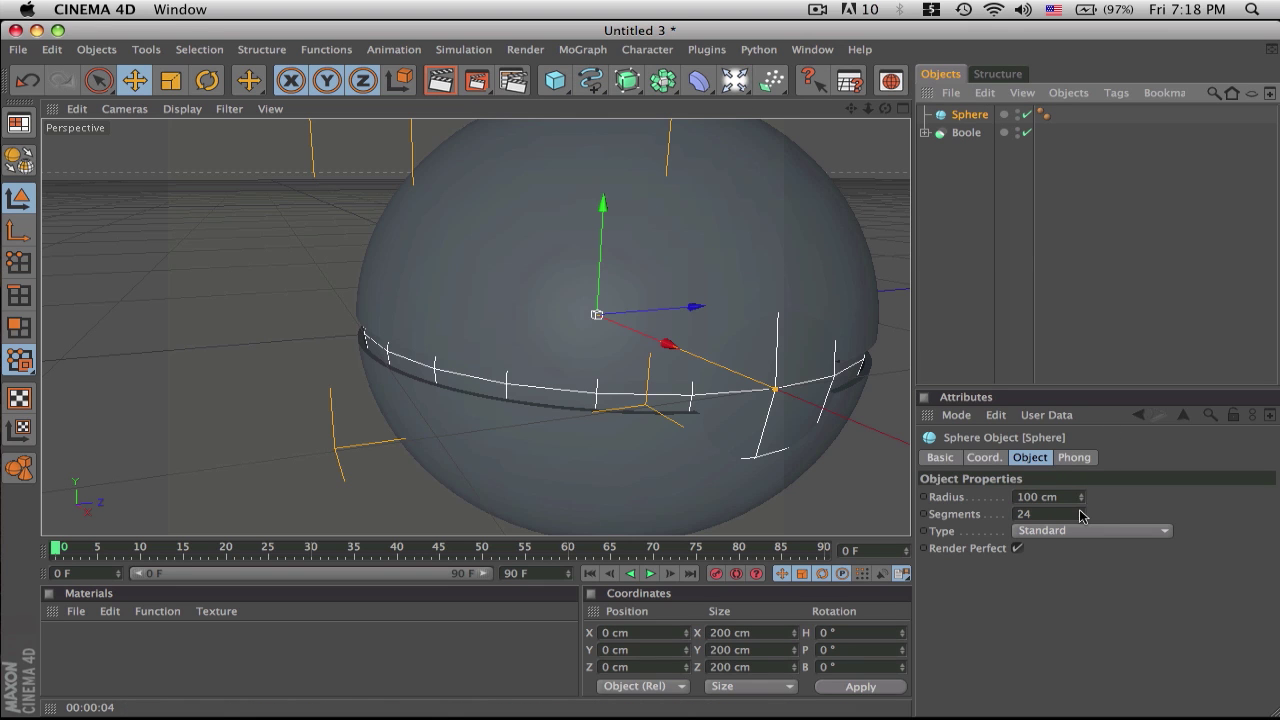
{"action": "mouse_move", "coordinate": [1080, 515]}
{"action": "left_mouse_down"}
{"action": "mouse_move", "coordinate": [1080, 450]}
{"action": "mouse_move", "coordinate": [1081, 517]}
{"action": "left_mouse_up"}
{"action": "left_click_drag", "start_coordinate": [885, 108], "coordinate": [885, 202]}
{"action": "scroll", "coordinate": [459, 470], "scroll_direction": "up", "scroll_amount": 4}
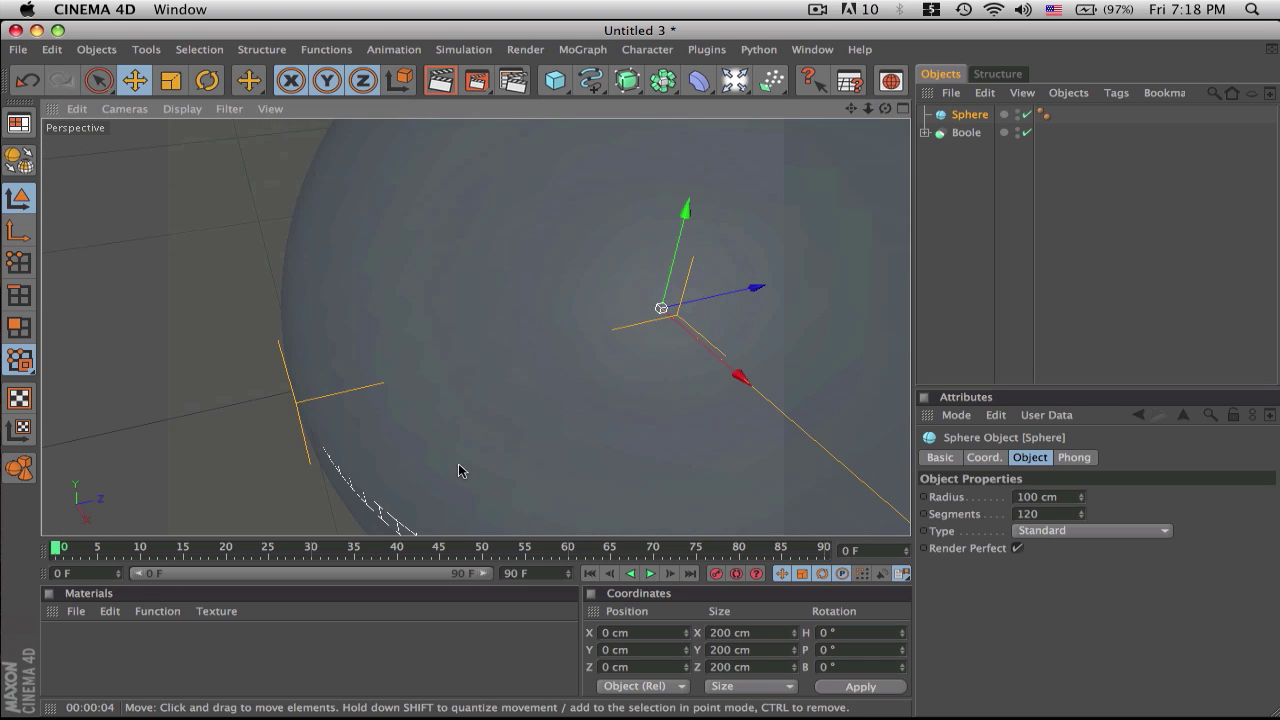
{"action": "scroll", "coordinate": [627, 396], "scroll_direction": "down", "scroll_amount": 4}
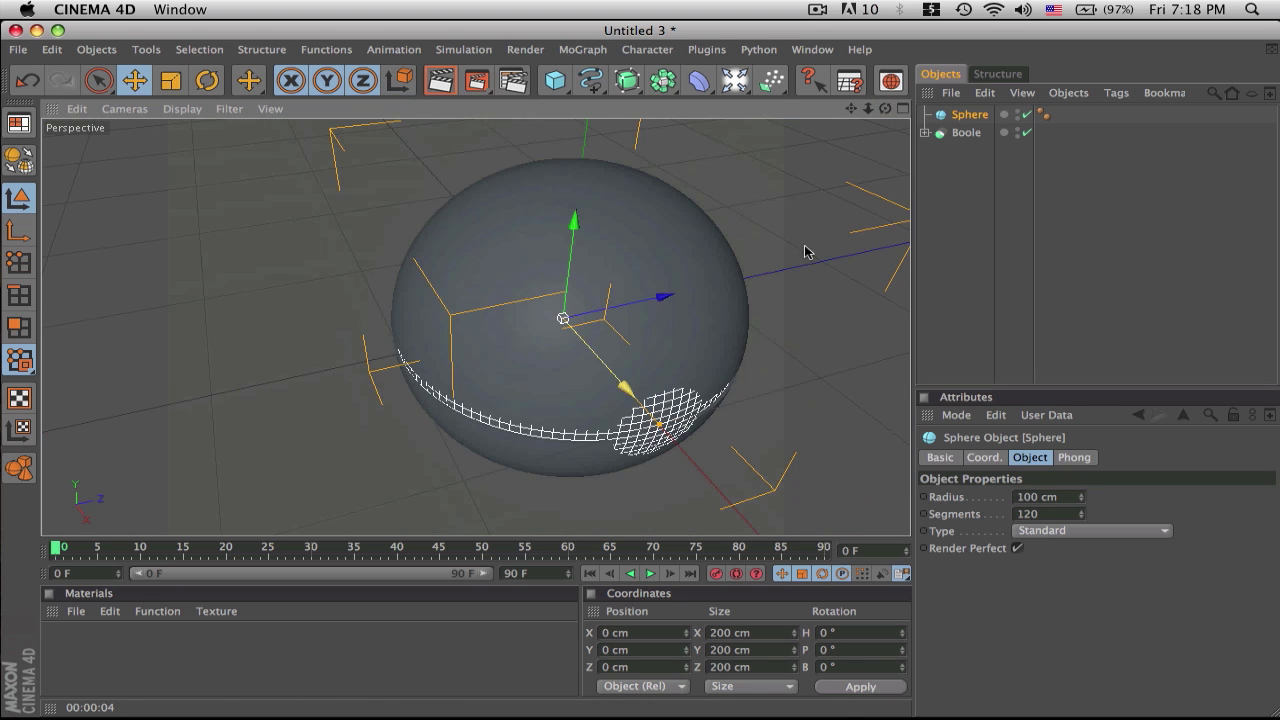
{"action": "left_click_drag", "start_coordinate": [885, 108], "coordinate": [910, 92]}
{"action": "left_click_drag", "start_coordinate": [525, 292], "coordinate": [520, 294]}
Copy the cylinder inside the Boole object and paste the duplicate at the top level of the hierarchy
{"action": "left_click", "coordinate": [925, 132]}
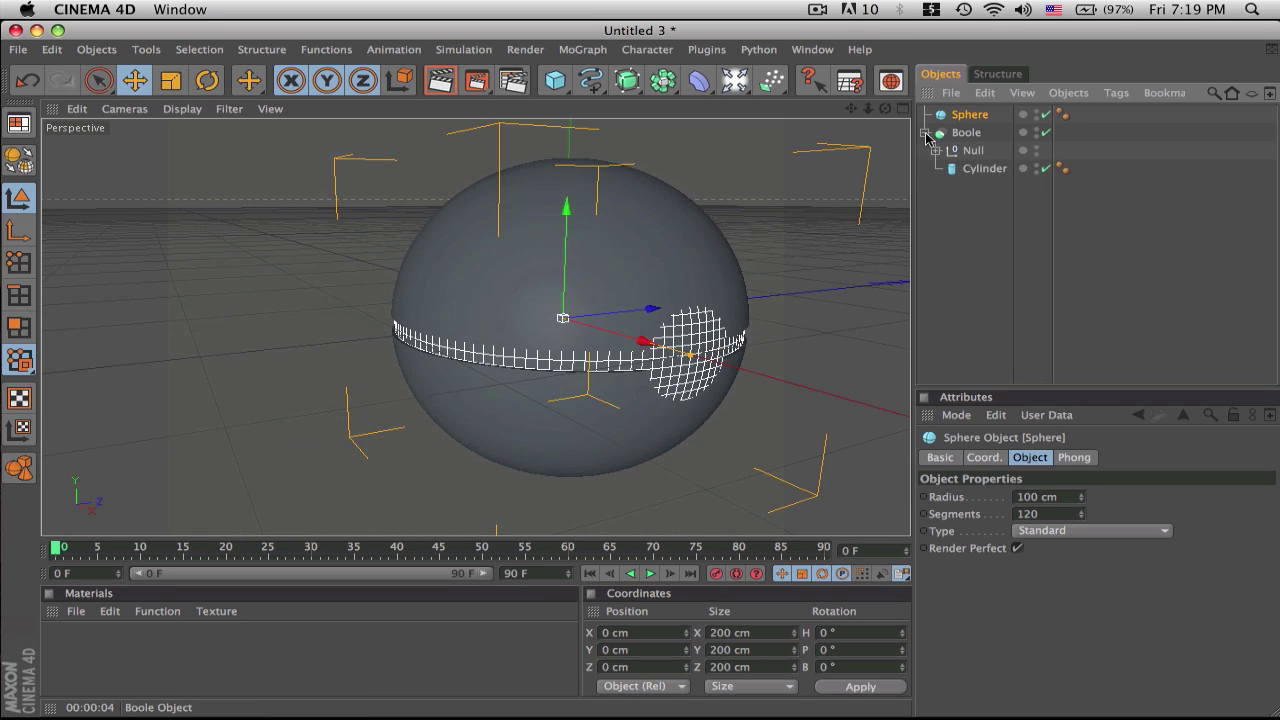
{"action": "left_click", "coordinate": [978, 170]}
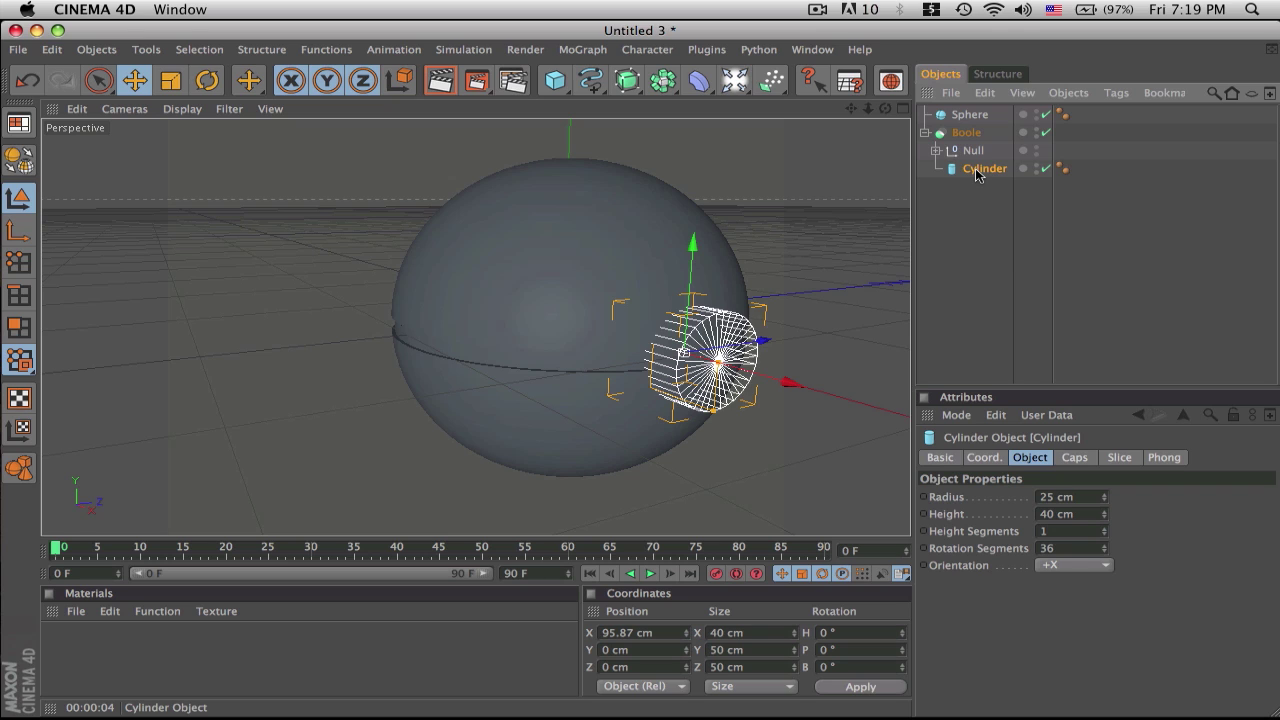
{"action": "left_click", "coordinate": [986, 92]}
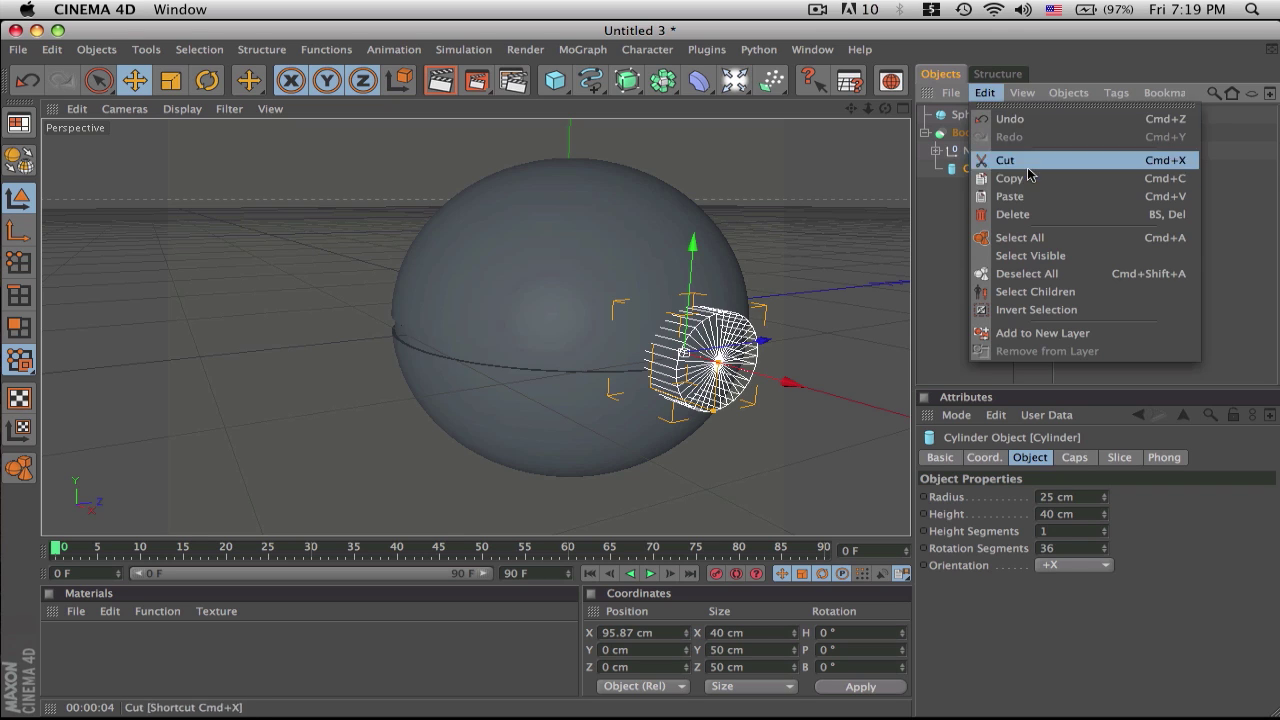
{"action": "left_click", "coordinate": [1005, 178]}
{"action": "left_click", "coordinate": [985, 92]}
{"action": "left_click", "coordinate": [1008, 196]}
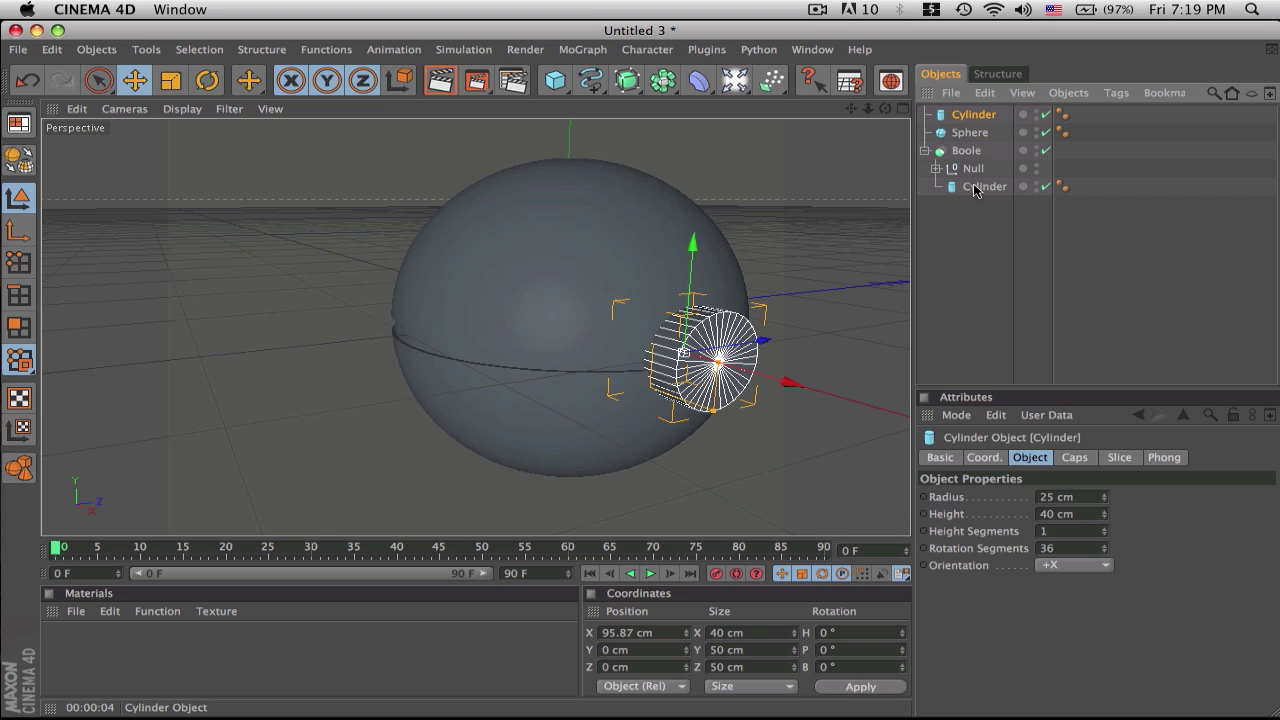
{"action": "left_click", "coordinate": [925, 150]}
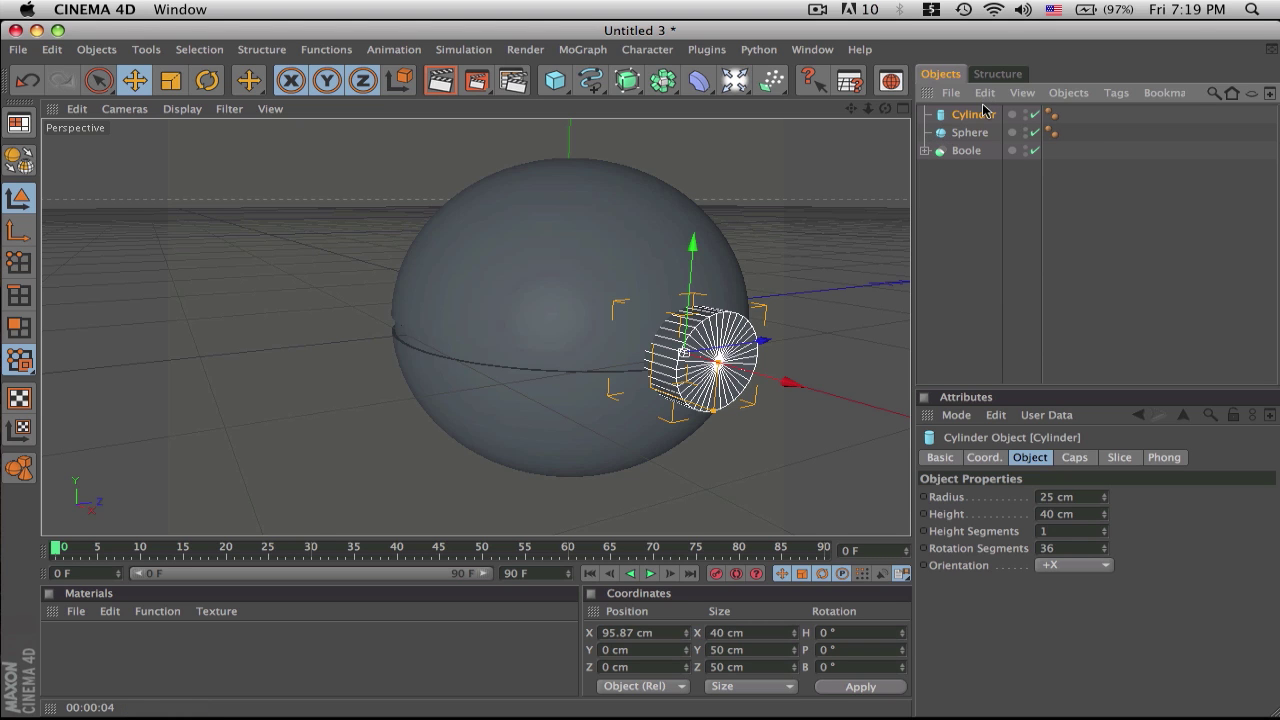
Reduce the duplicate cylinder's radius to 16 cm so it fits inside the round opening
{"action": "left_click_drag", "start_coordinate": [894, 113], "coordinate": [1160, 530]}
{"action": "mouse_move", "coordinate": [1104, 497]}
{"action": "left_mouse_down"}
{"action": "mouse_move", "coordinate": [1070, 500]}
{"action": "mouse_move", "coordinate": [1104, 497]}
{"action": "left_mouse_up"}
{"action": "left_click_drag", "start_coordinate": [882, 109], "coordinate": [780, 140]}
{"action": "scroll", "coordinate": [770, 257], "scroll_direction": "up", "scroll_amount": 3}
{"action": "left_click_drag", "start_coordinate": [846, 111], "coordinate": [808, 199]}
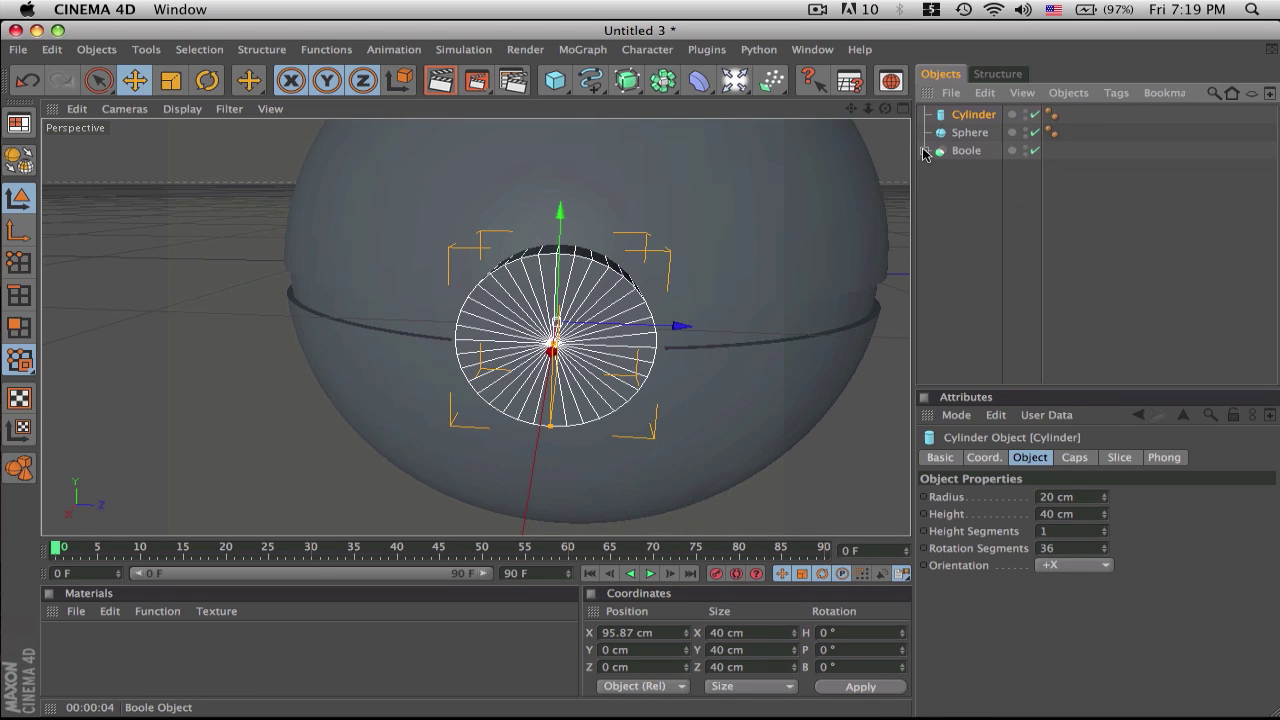
{"action": "mouse_move", "coordinate": [1104, 497]}
{"action": "left_mouse_down"}
{"action": "mouse_move", "coordinate": [1104, 530]}
{"action": "mouse_move", "coordinate": [1104, 503]}
{"action": "left_mouse_up"}
{"action": "left_click", "coordinate": [1127, 298]}
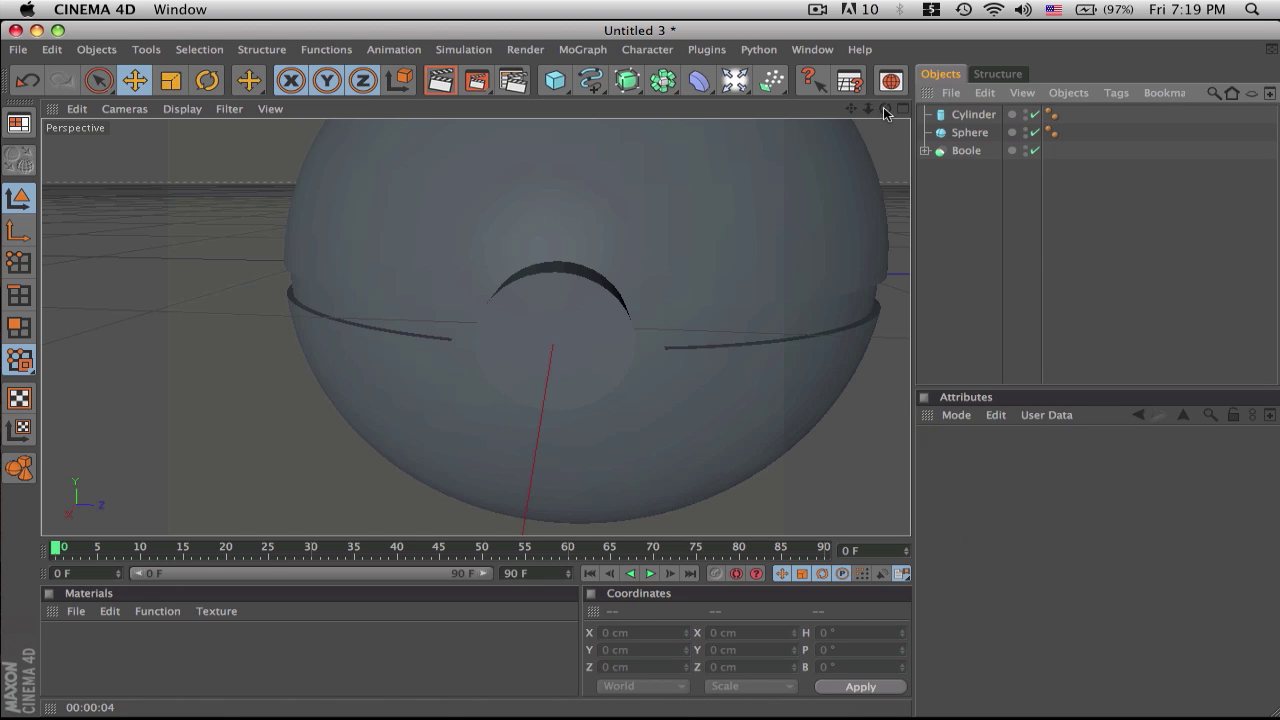
Create a new material and apply it to the inner sphere
{"action": "mouse_move", "coordinate": [885, 108]}
{"action": "left_mouse_down"}
{"action": "mouse_move", "coordinate": [830, 112]}
{"action": "mouse_move", "coordinate": [828, 70]}
{"action": "mouse_move", "coordinate": [760, 95]}
{"action": "mouse_move", "coordinate": [785, 125]}
{"action": "mouse_move", "coordinate": [730, 158]}
{"action": "mouse_move", "coordinate": [765, 170]}
{"action": "mouse_move", "coordinate": [830, 148]}
{"action": "mouse_move", "coordinate": [815, 118]}
{"action": "mouse_move", "coordinate": [885, 113]}
{"action": "left_mouse_up"}
{"action": "double_click", "coordinate": [187, 645]}
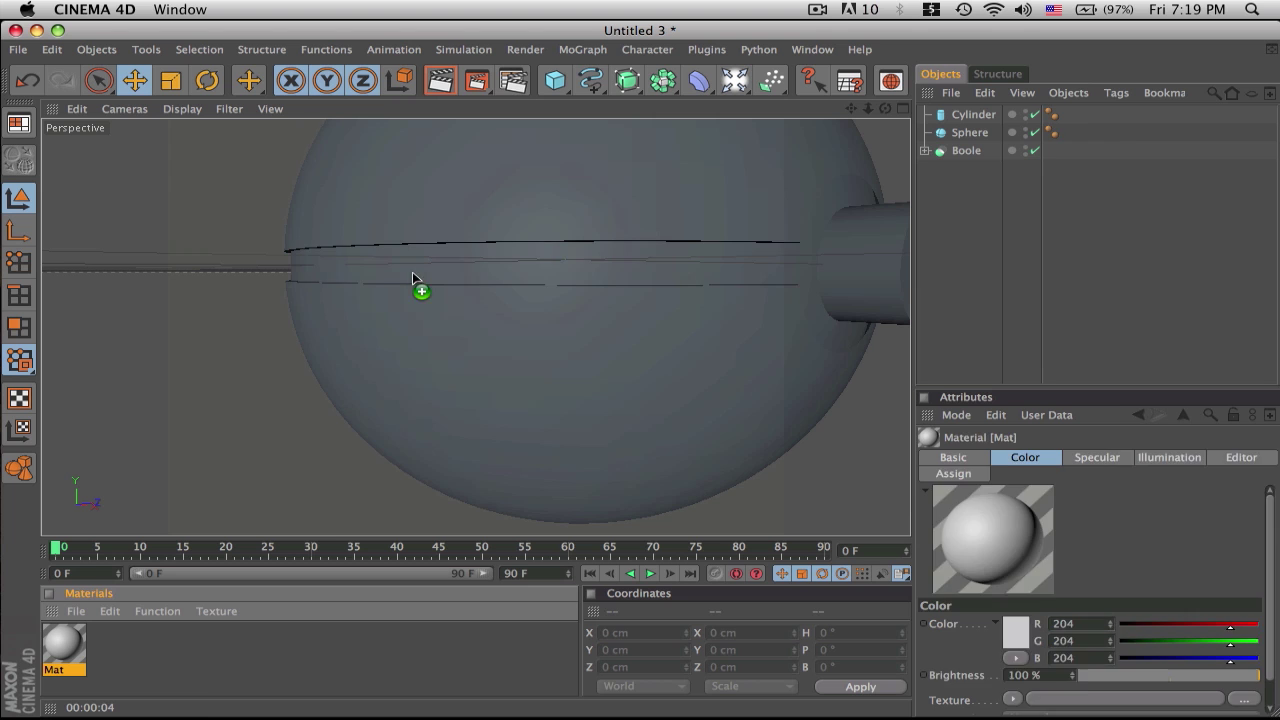
{"action": "left_click_drag", "start_coordinate": [412, 271], "coordinate": [414, 273]}
{"action": "left_click_drag", "start_coordinate": [885, 108], "coordinate": [878, 140]}
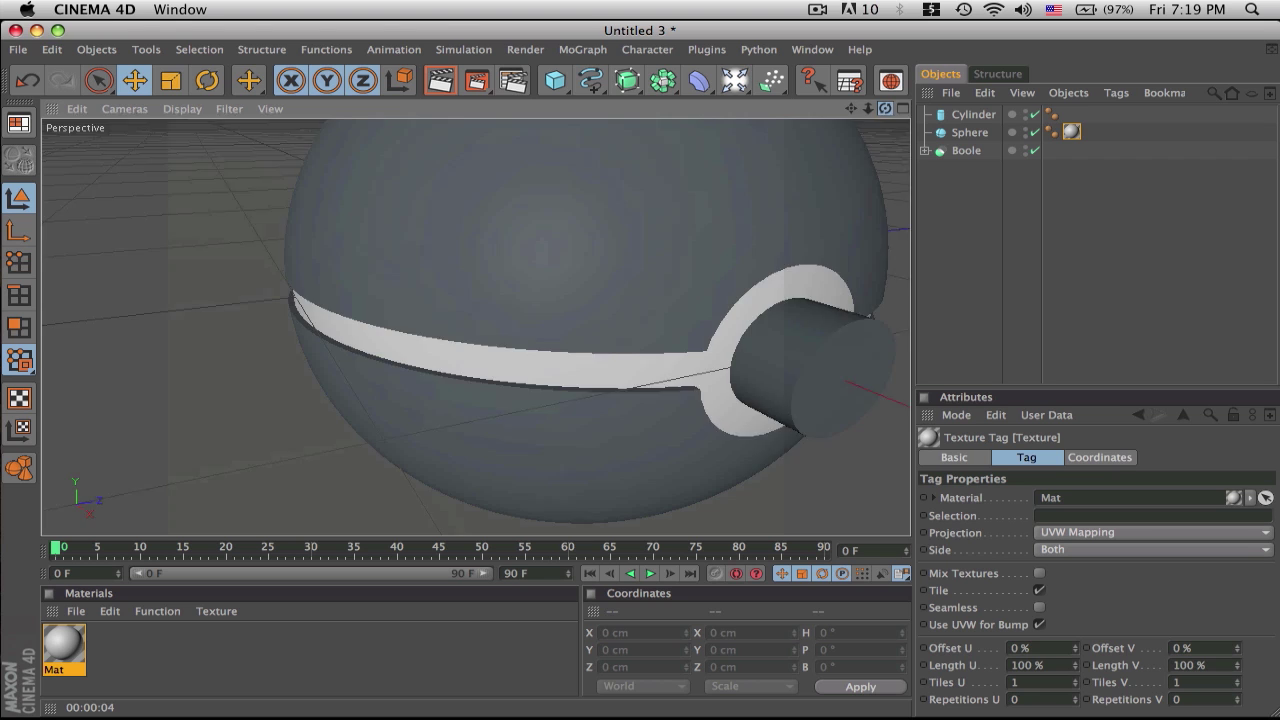
{"action": "left_click_drag", "start_coordinate": [1005, 125], "coordinate": [978, 122]}
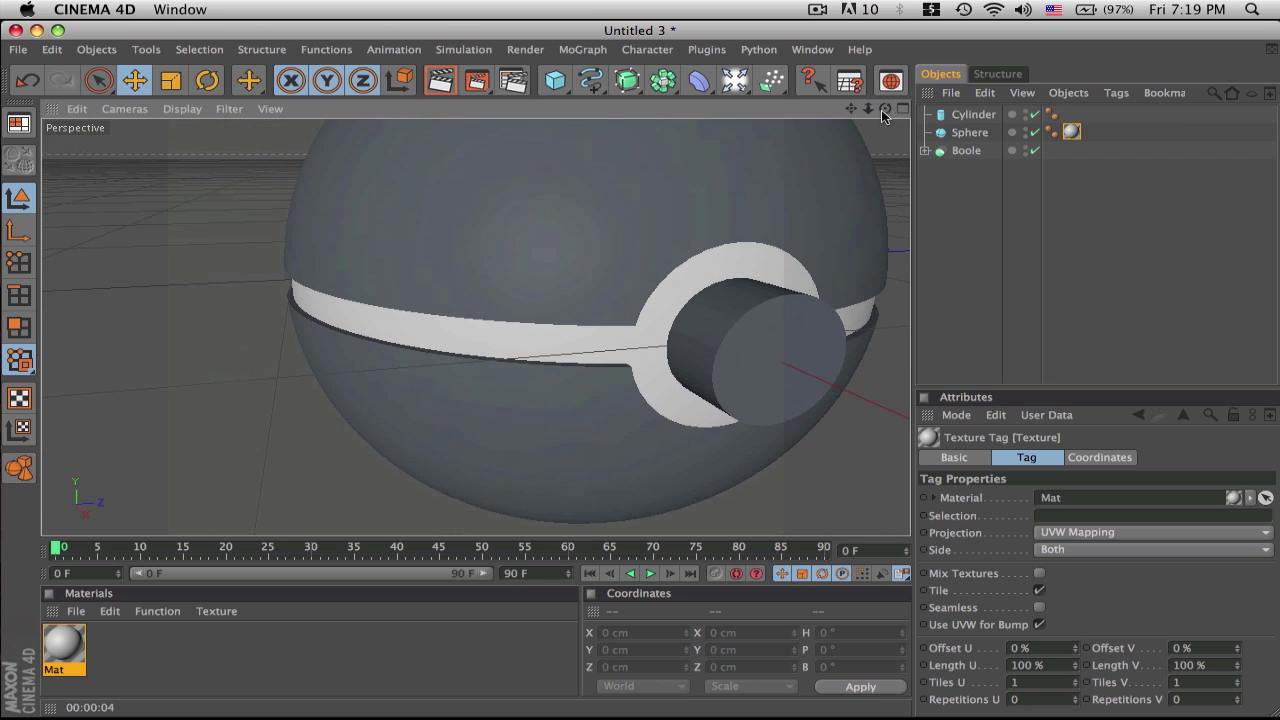
Move the button cylinder inward along X to about 82 cm
{"action": "left_click", "coordinate": [973, 115]}
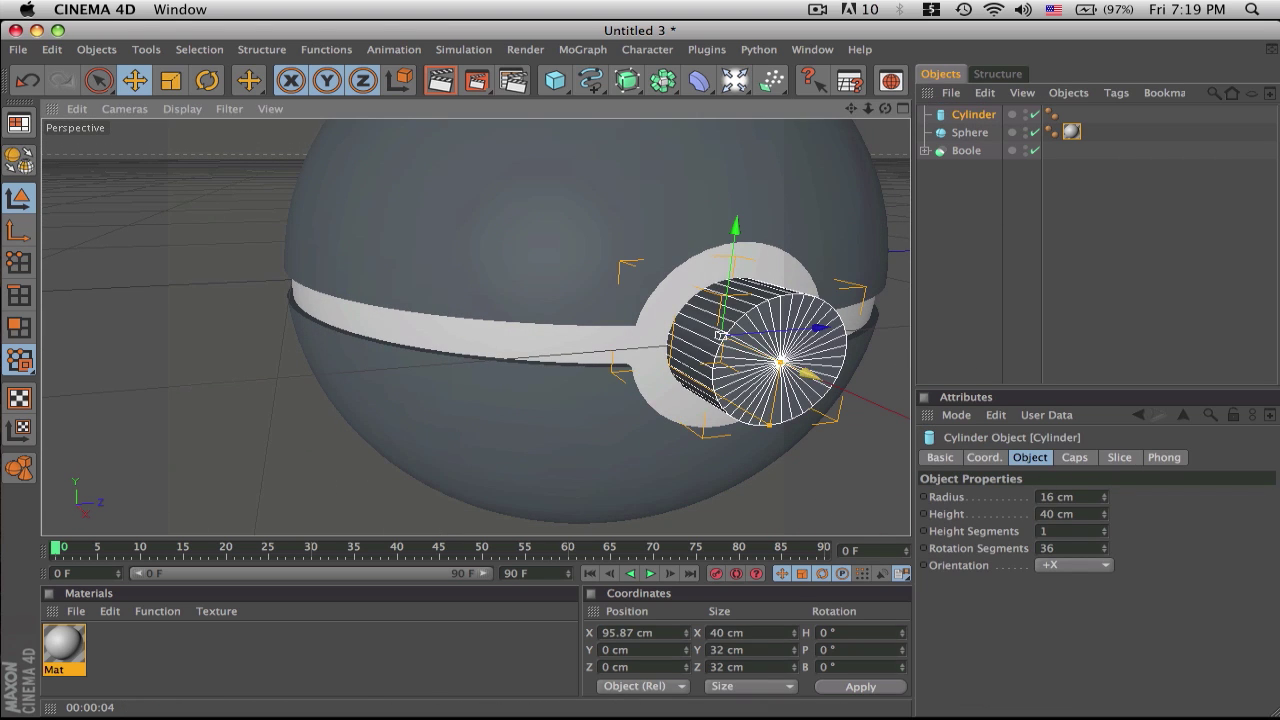
{"action": "left_click_drag", "start_coordinate": [803, 374], "coordinate": [768, 356]}
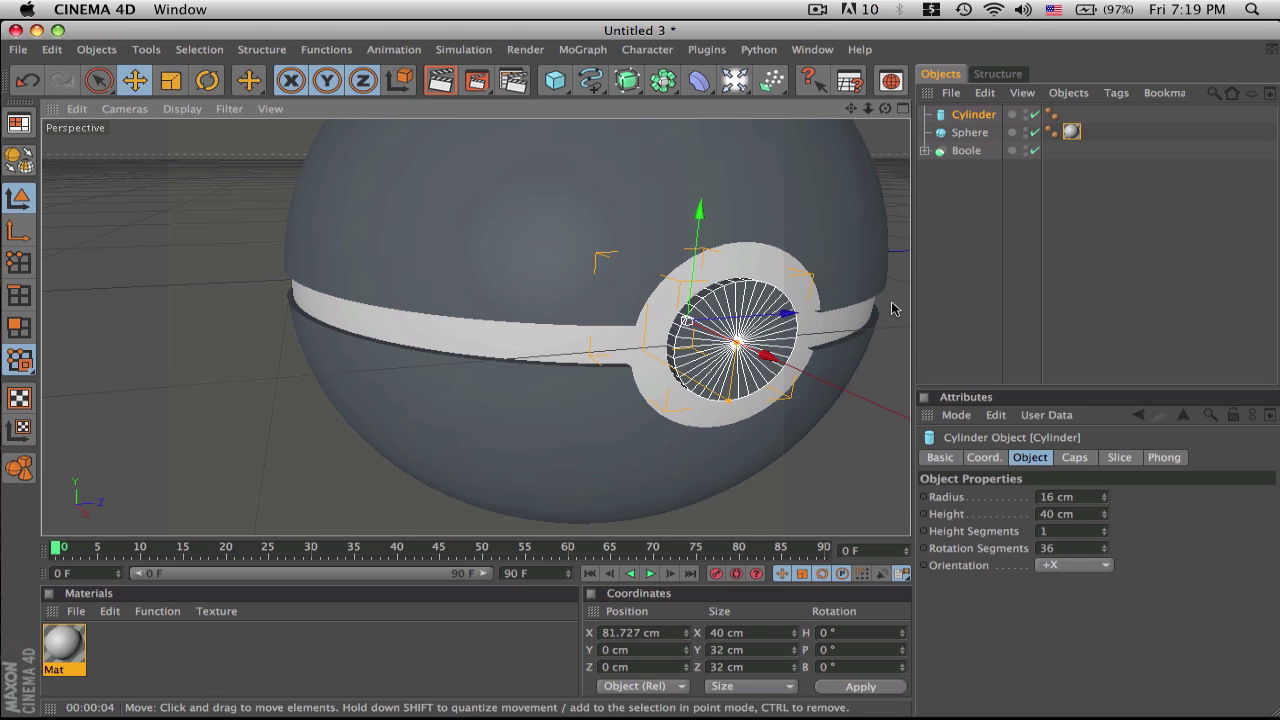
{"action": "left_click_drag", "start_coordinate": [884, 109], "coordinate": [1012, 90]}
Move the button cylinder slightly inward along X to about 80.3 cm, aligning its face with the ball's edge in the Front view
{"action": "left_click", "coordinate": [903, 108]}
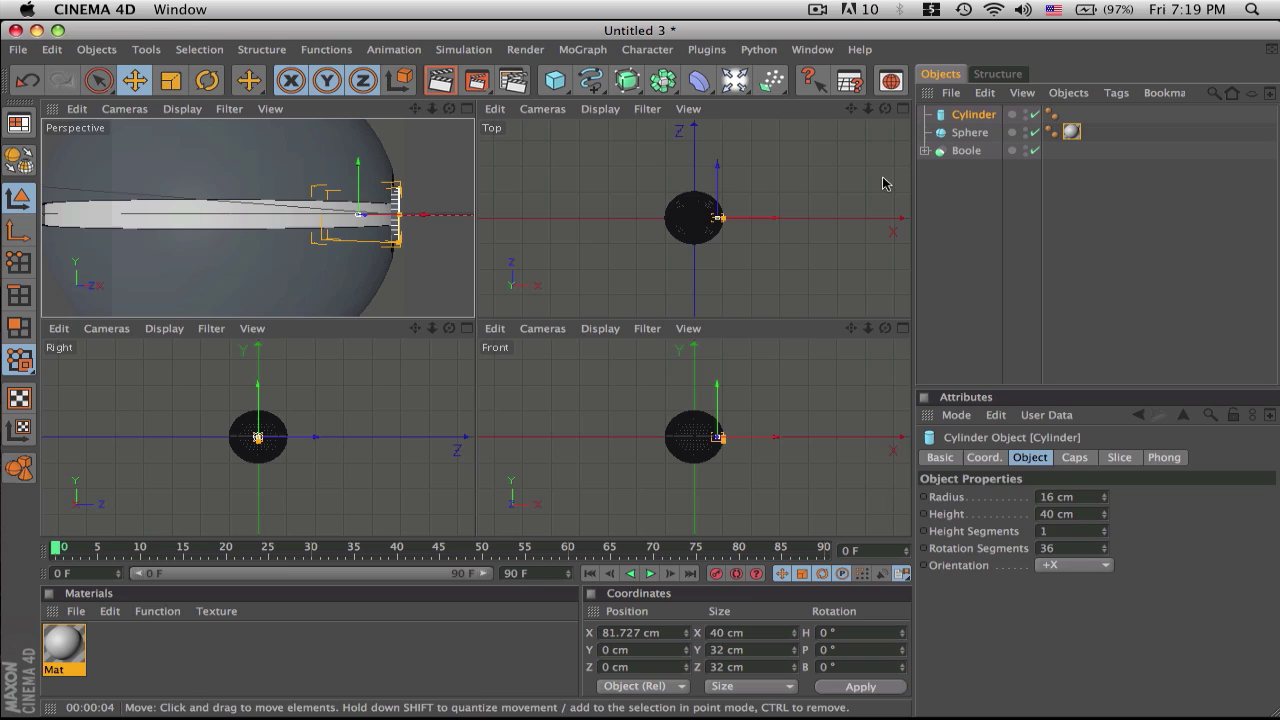
{"action": "left_click", "coordinate": [902, 327]}
{"action": "scroll", "coordinate": [638, 363], "scroll_direction": "up", "scroll_amount": 6}
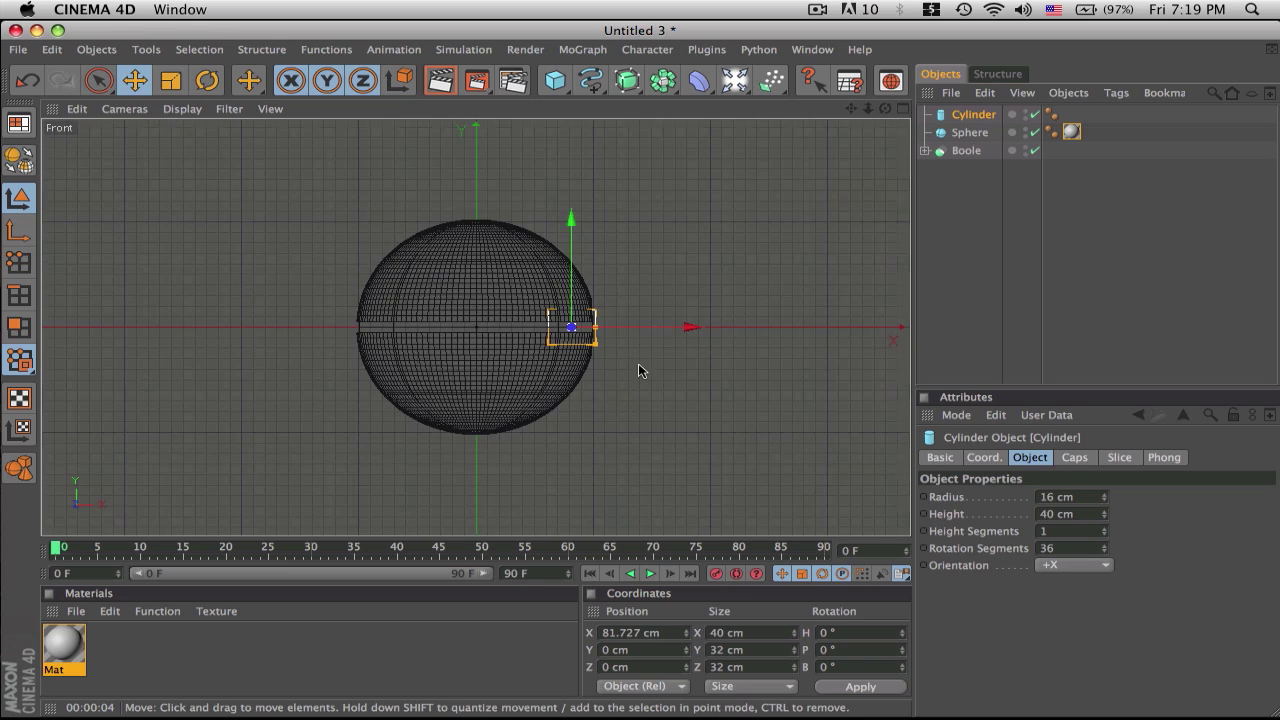
{"action": "scroll", "coordinate": [638, 364], "scroll_direction": "up", "scroll_amount": 5}
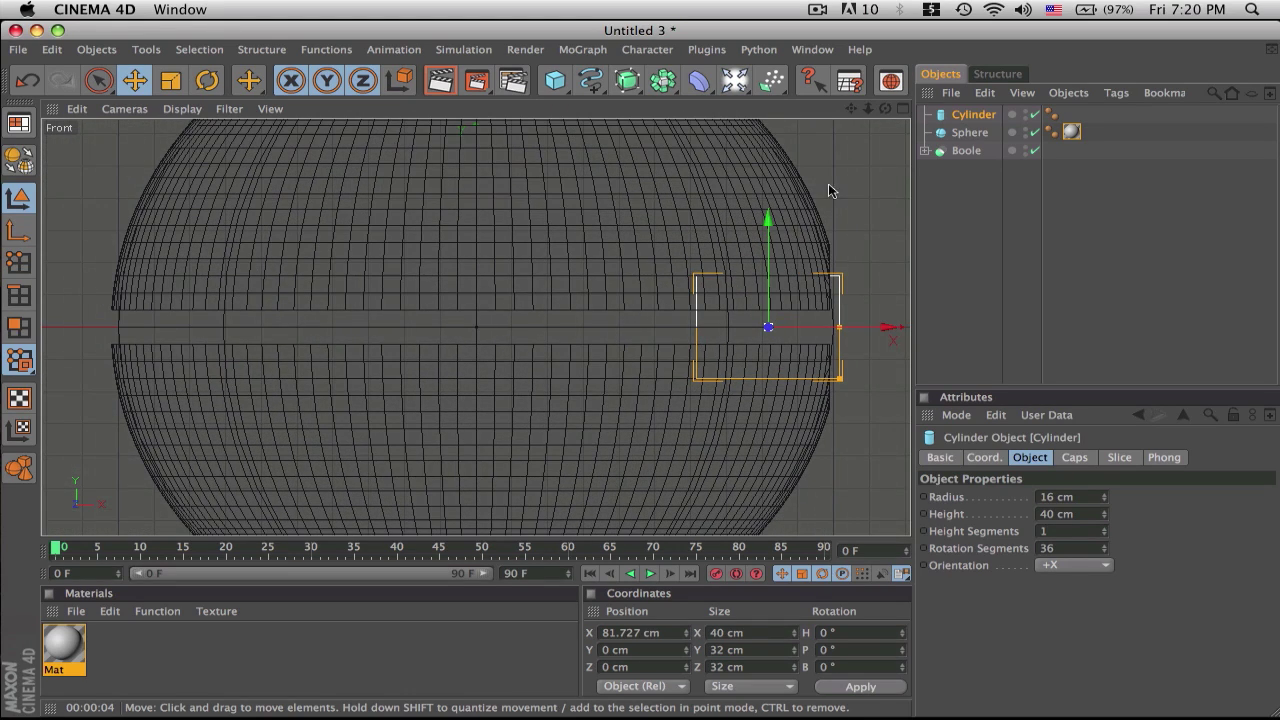
{"action": "left_click_drag", "start_coordinate": [850, 108], "coordinate": [829, 120]}
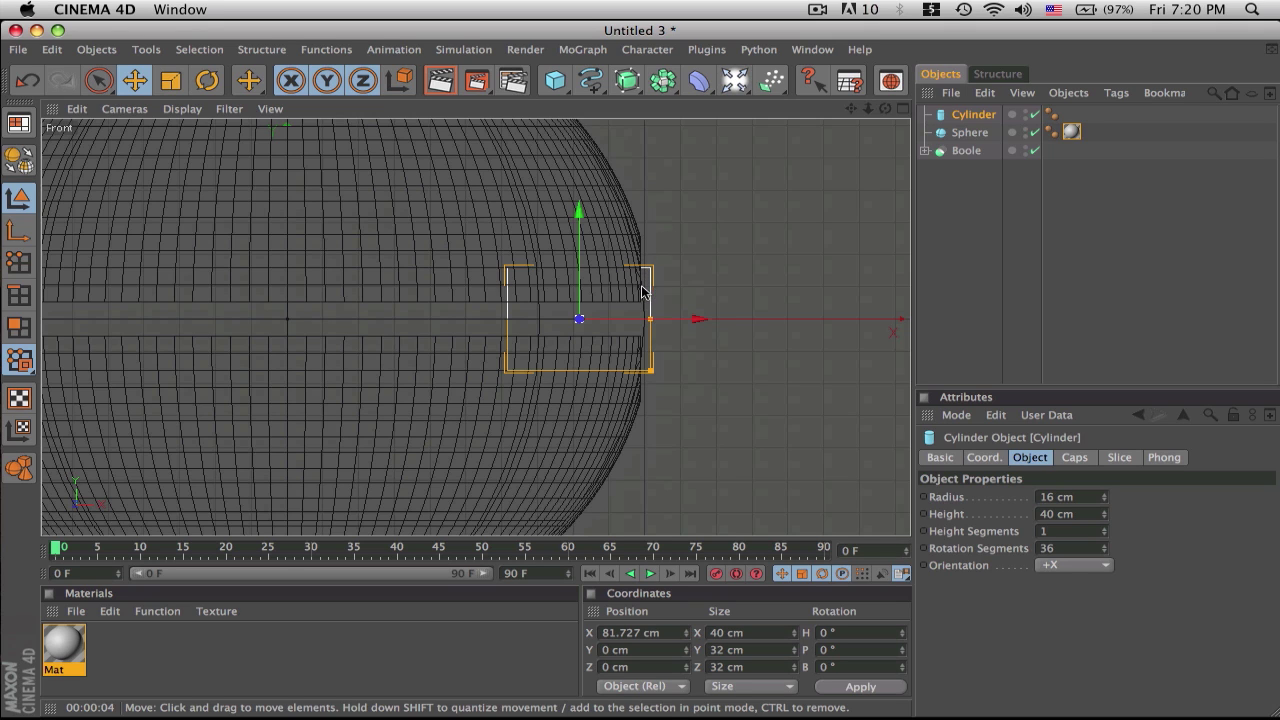
{"action": "left_click_drag", "start_coordinate": [702, 318], "coordinate": [698, 318]}
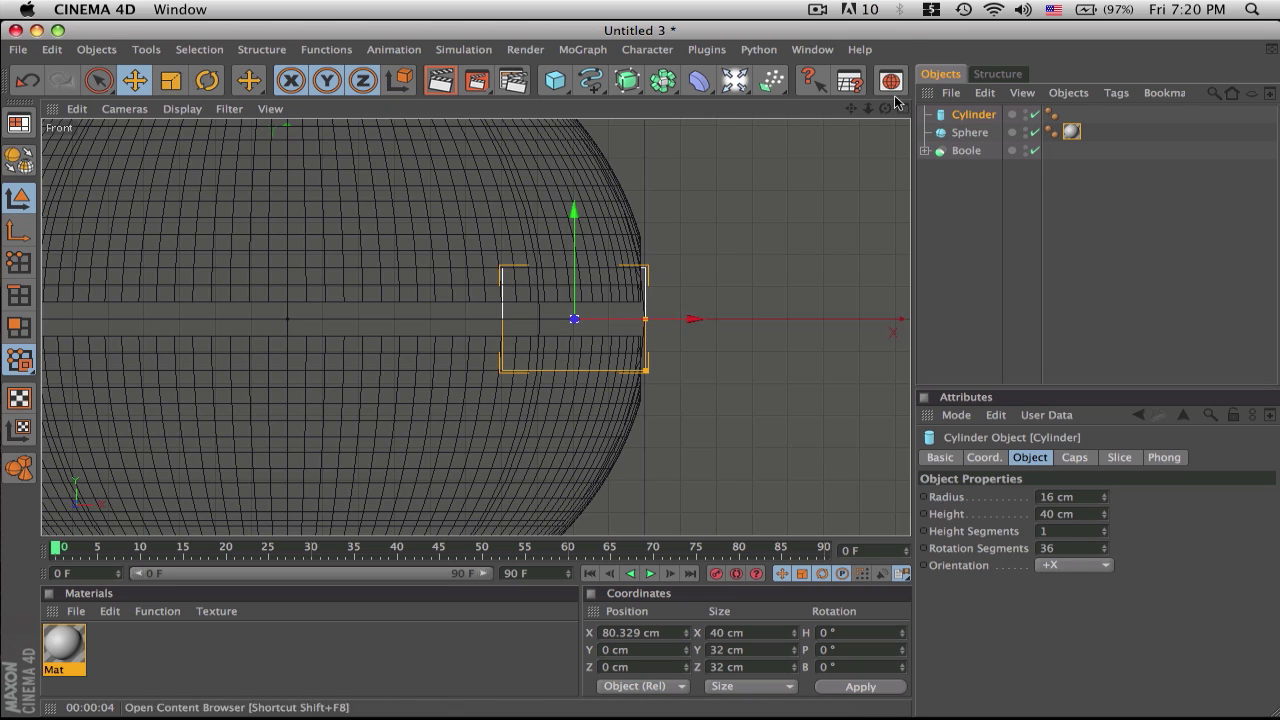
{"action": "key", "text": "F2"}
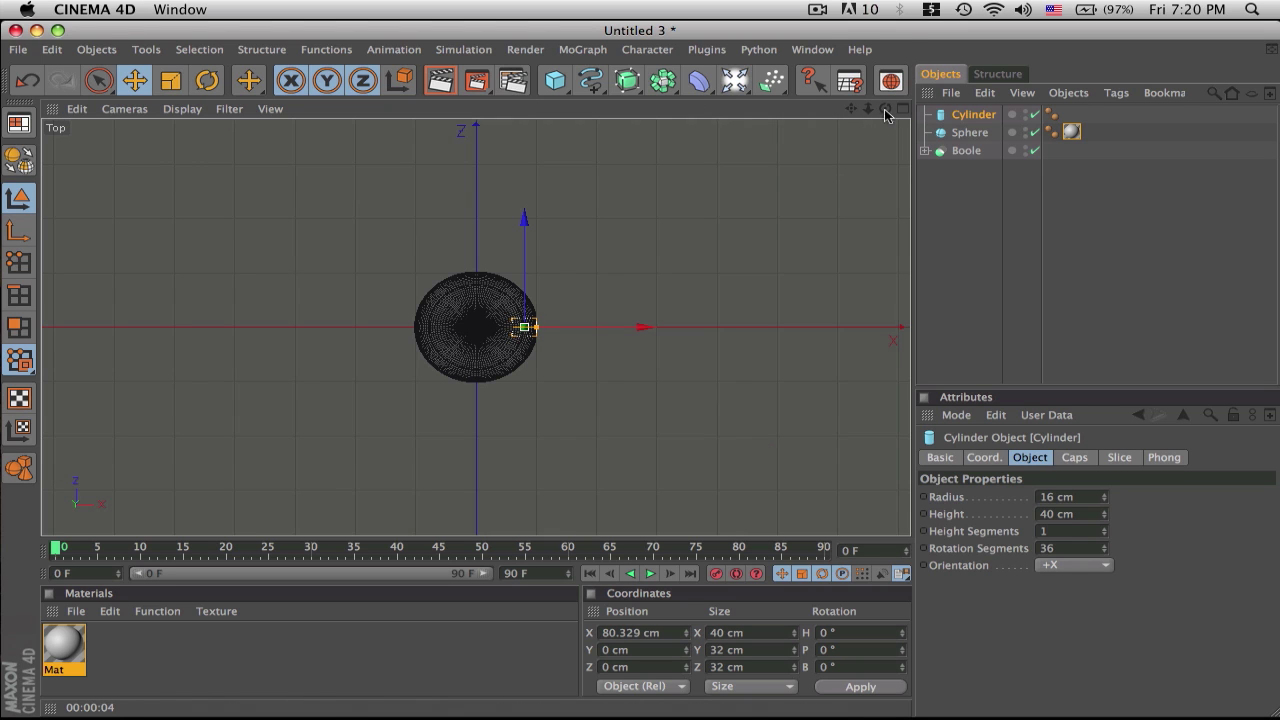
{"action": "middle_click", "coordinate": [838, 163]}
{"action": "middle_click", "coordinate": [446, 189]}
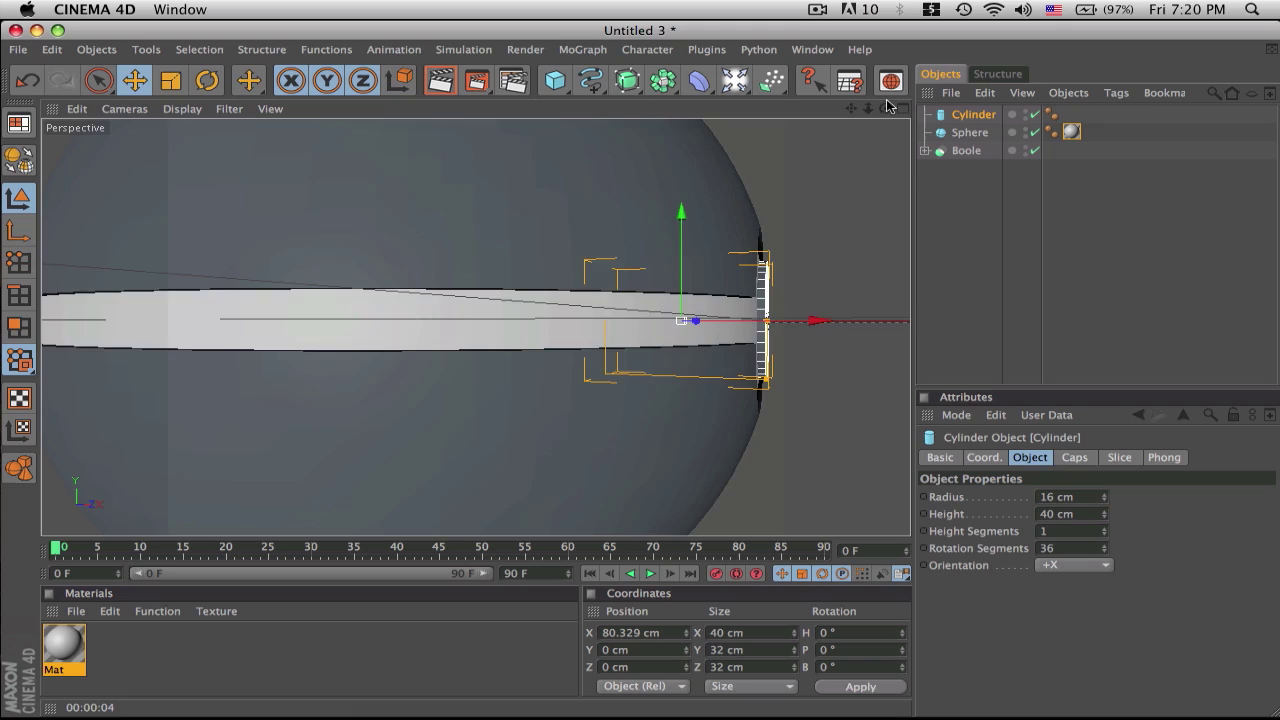
Enable a fillet on the button cylinder's caps and set the fillet radius to 1 cm
{"action": "left_click_drag", "start_coordinate": [885, 107], "coordinate": [925, 118]}
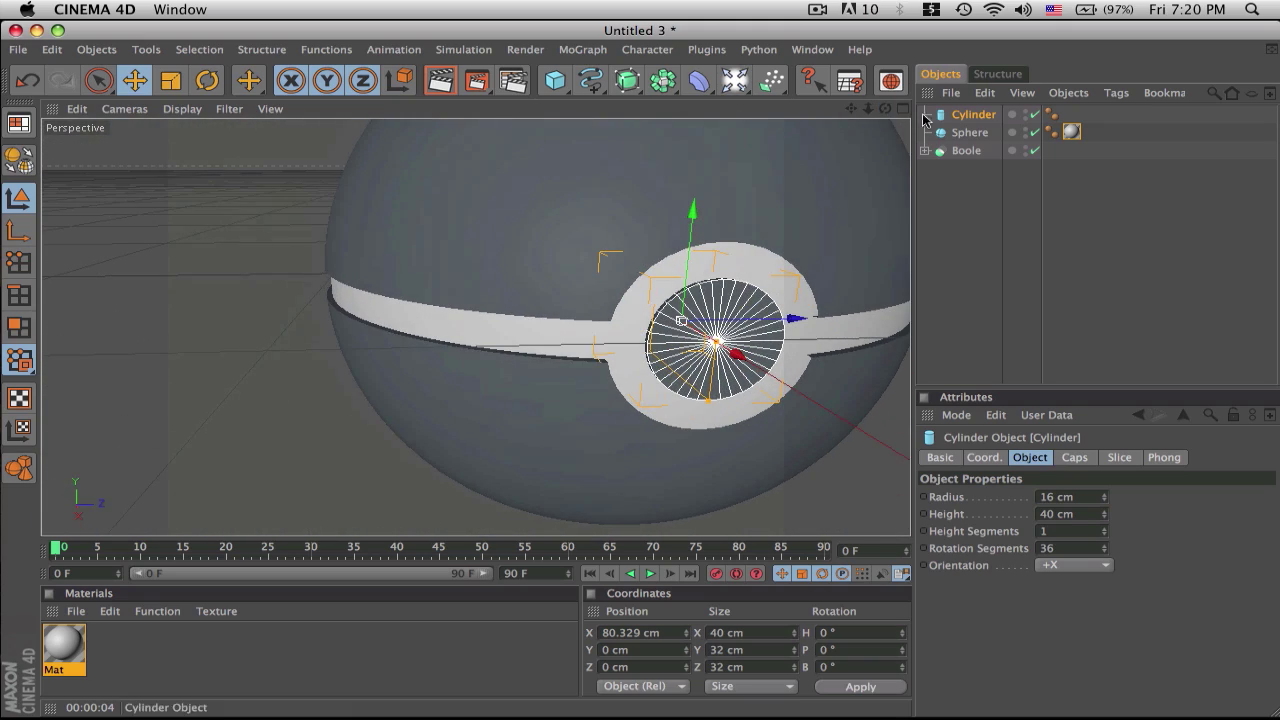
{"action": "left_click", "coordinate": [1076, 458]}
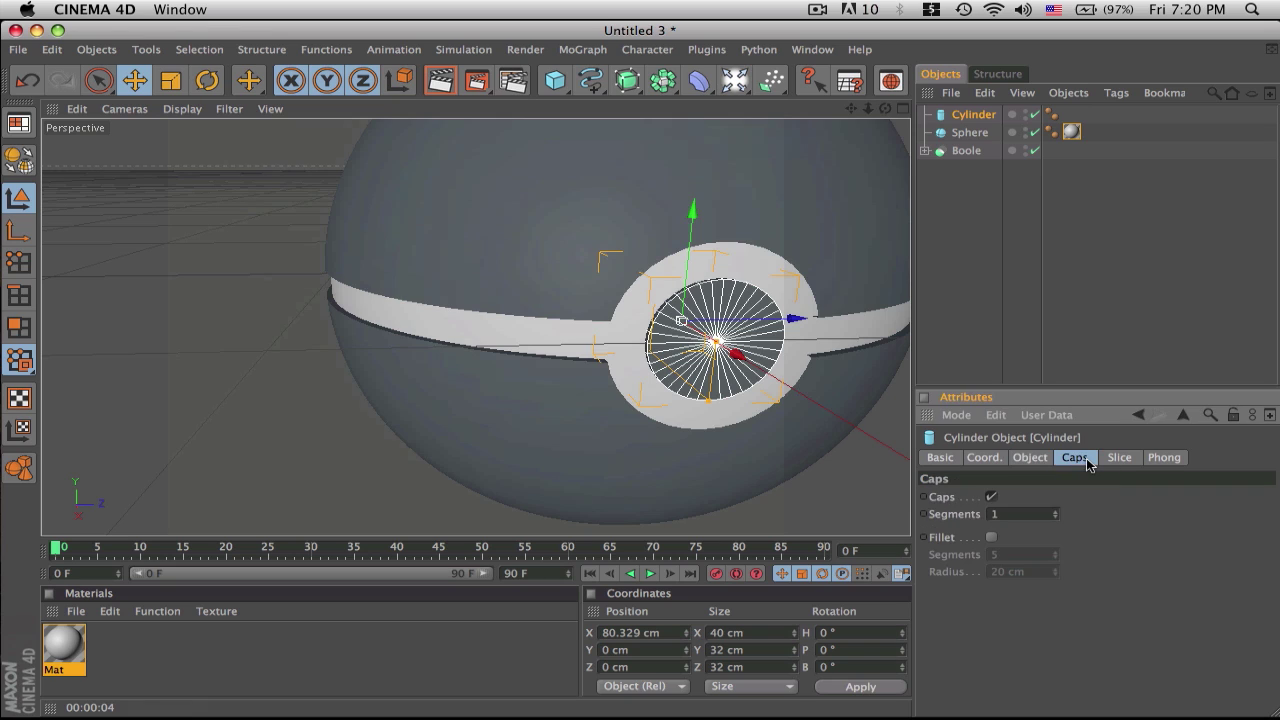
{"action": "left_click", "coordinate": [990, 539]}
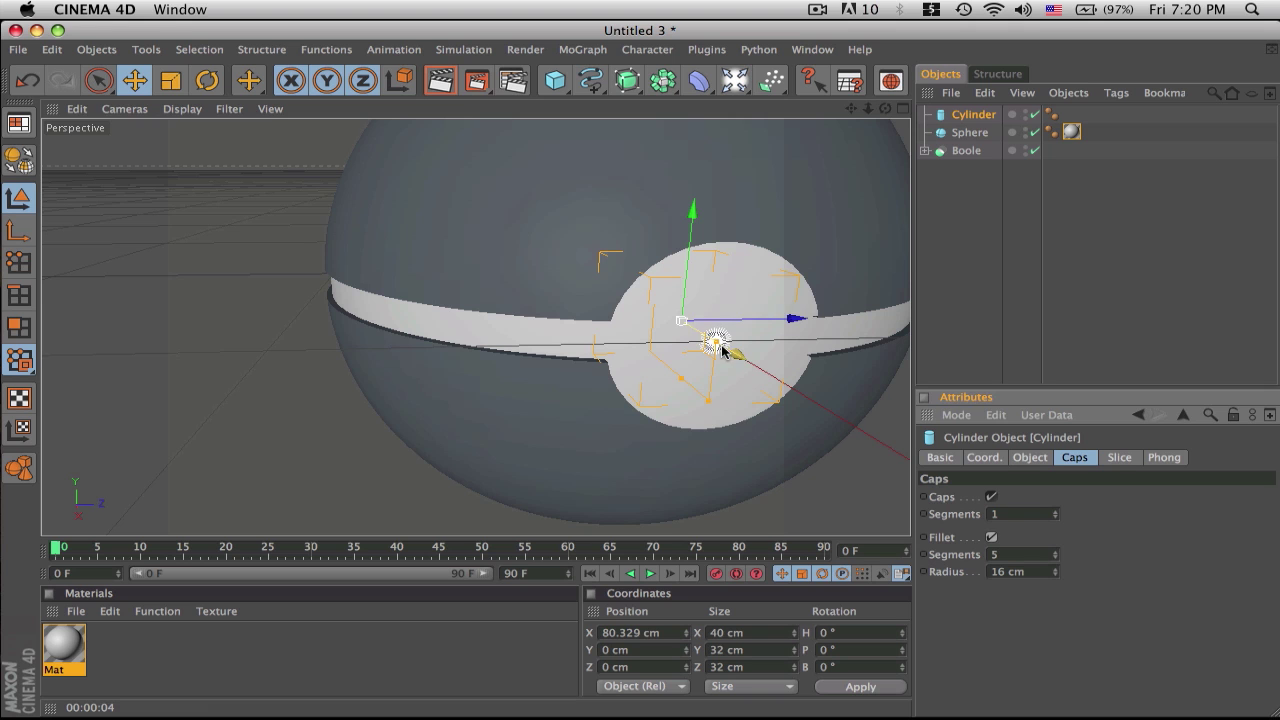
{"action": "left_click_drag", "start_coordinate": [738, 360], "coordinate": [762, 370]}
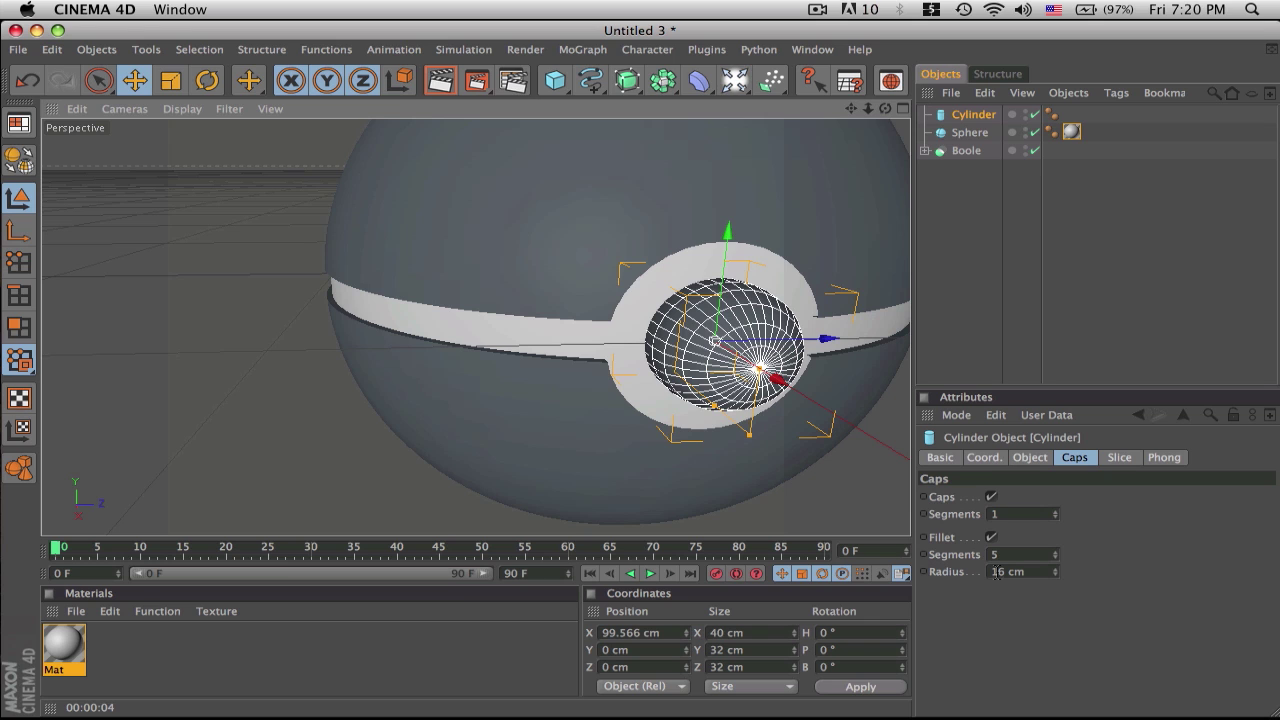
{"action": "left_click_drag", "start_coordinate": [1055, 556], "coordinate": [1055, 585]}
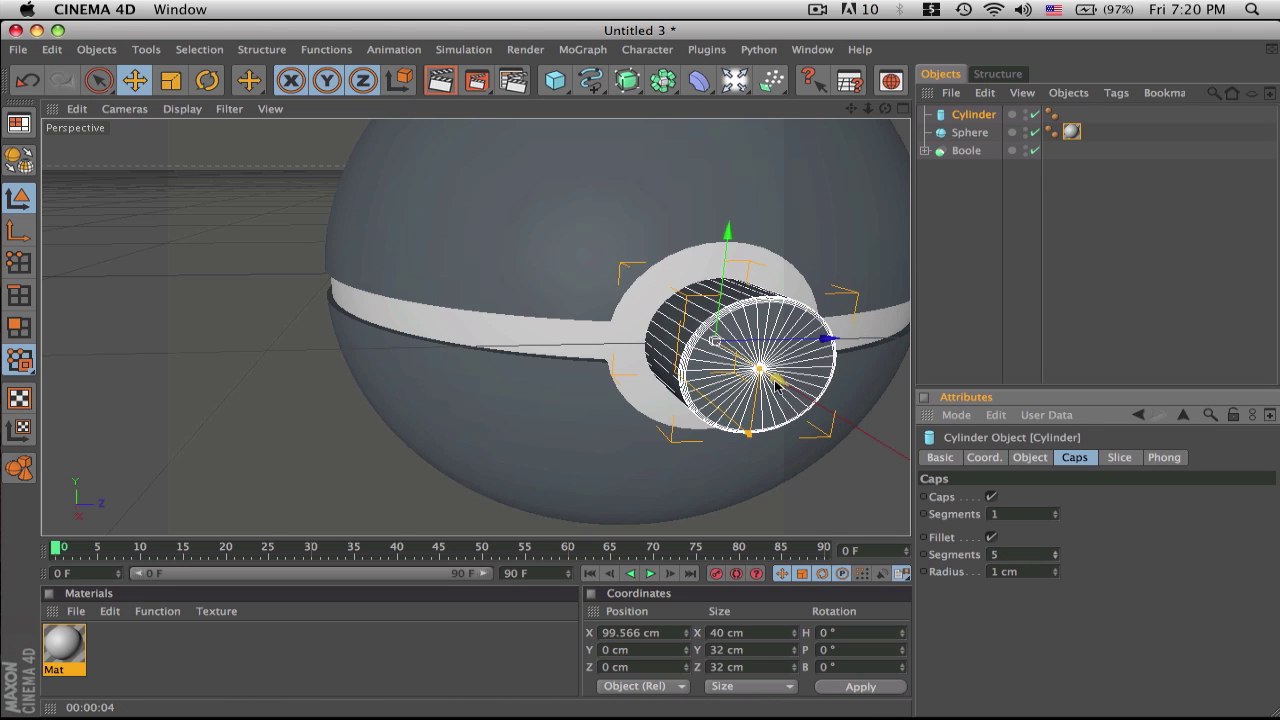
Move the button cylinder back into the ball to about 80.8 cm on X and set its radius to 21 cm
{"action": "left_click_drag", "start_coordinate": [778, 381], "coordinate": [752, 366]}
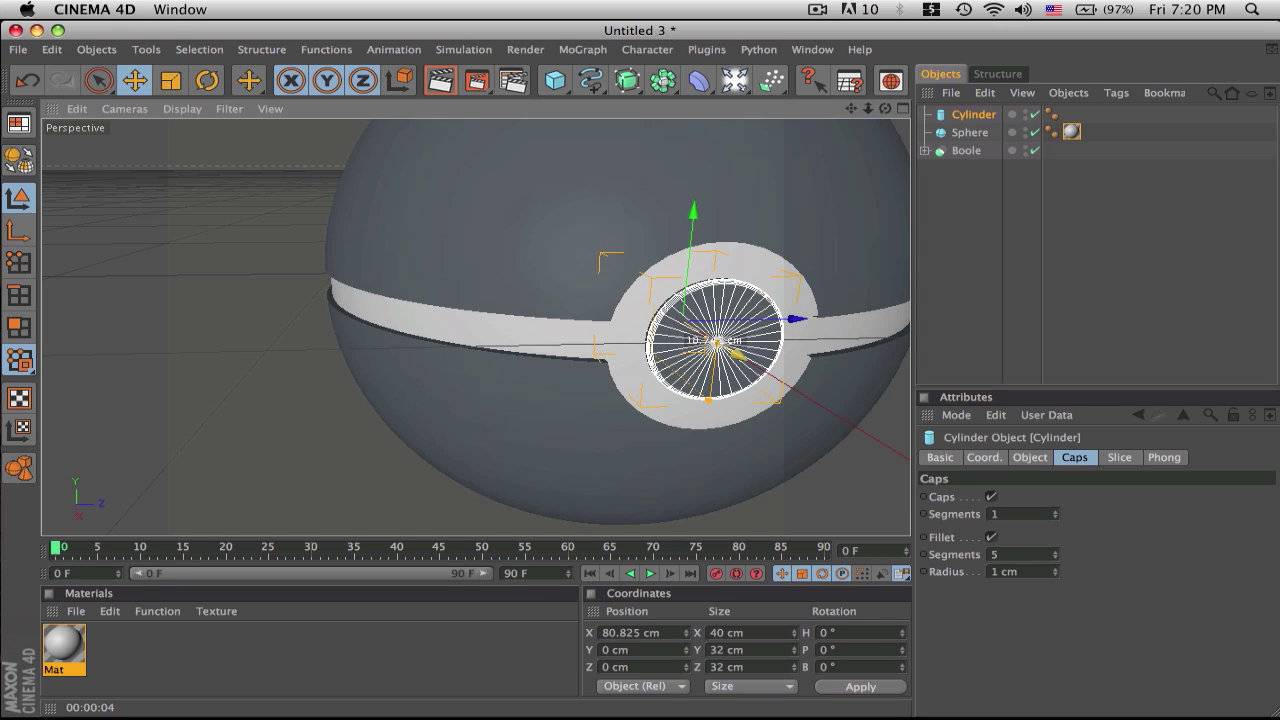
{"action": "mouse_move", "coordinate": [886, 108]}
{"action": "left_mouse_down"}
{"action": "mouse_move", "coordinate": [1010, 114]}
{"action": "mouse_move", "coordinate": [1030, 75]}
{"action": "mouse_move", "coordinate": [1012, 100]}
{"action": "mouse_move", "coordinate": [880, 114]}
{"action": "left_mouse_up"}
{"action": "left_click_drag", "start_coordinate": [766, 120], "coordinate": [746, 116]}
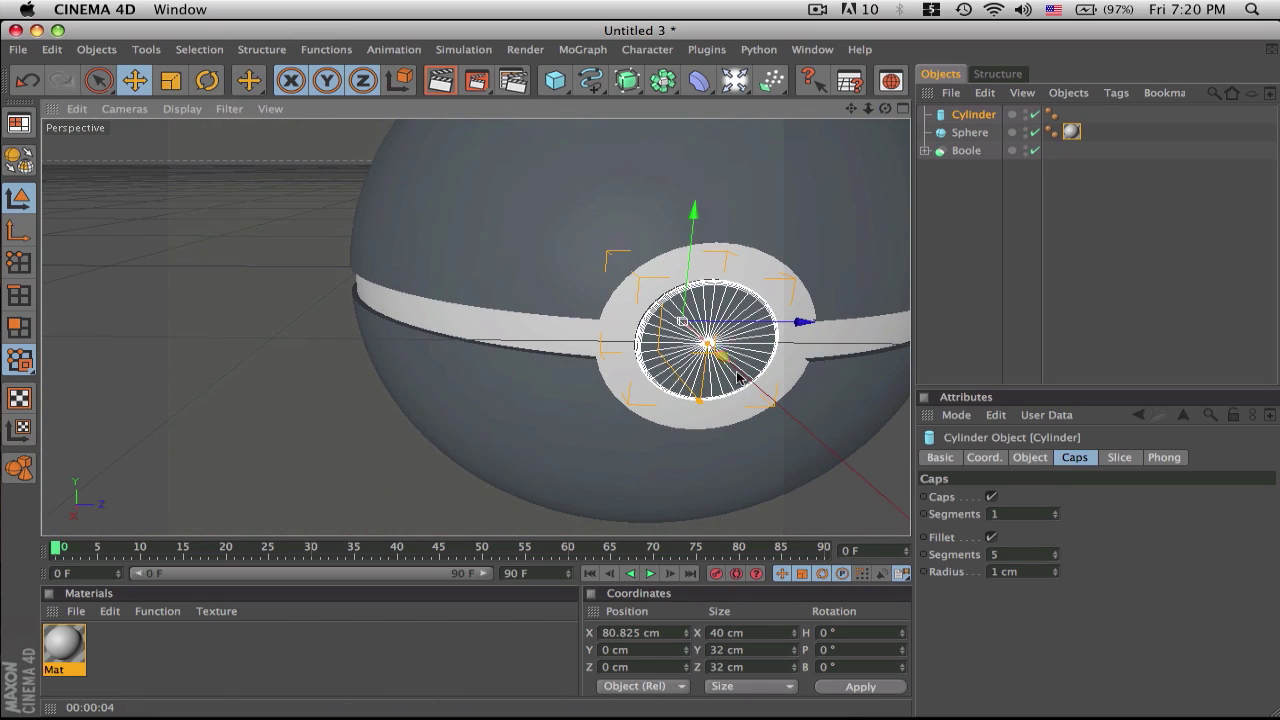
{"action": "left_click", "coordinate": [1041, 459]}
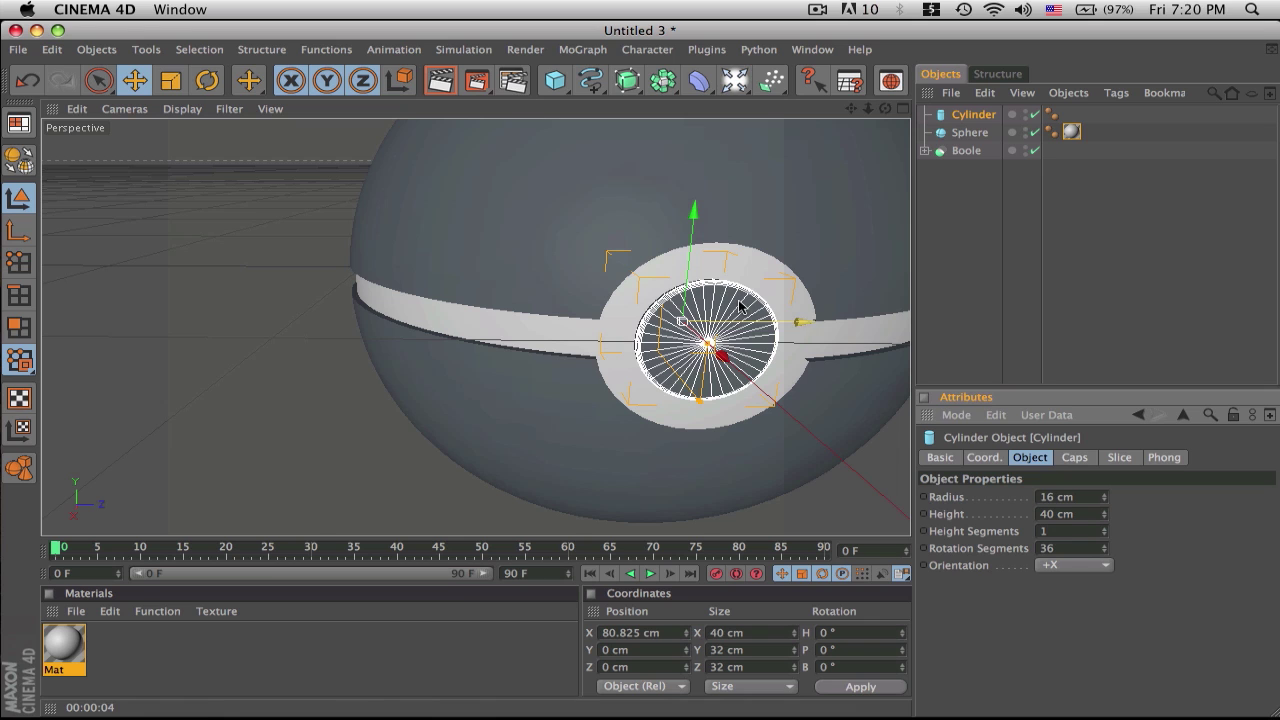
{"action": "mouse_move", "coordinate": [1106, 501]}
{"action": "left_mouse_down"}
{"action": "mouse_move", "coordinate": [1130, 501]}
{"action": "mouse_move", "coordinate": [1106, 505]}
{"action": "left_mouse_up"}
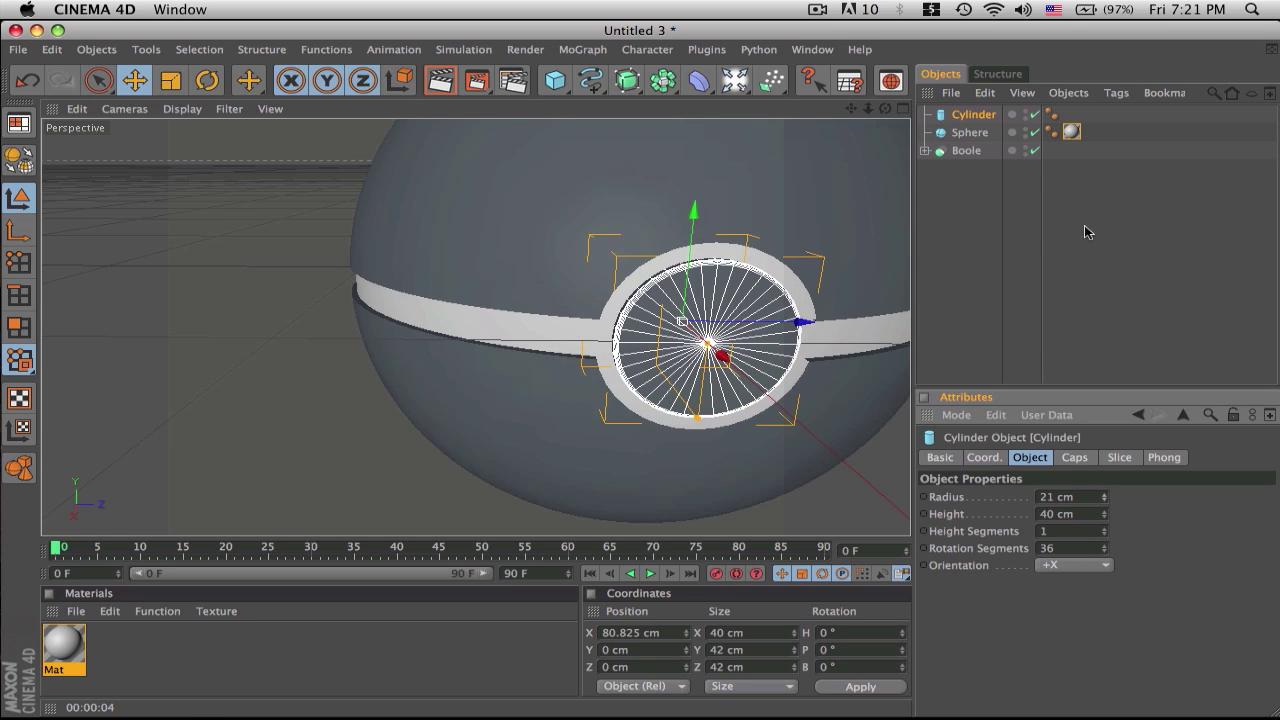
Duplicate the button cylinder and reduce the copy's radius to 15 cm
{"action": "left_click", "coordinate": [988, 115]}
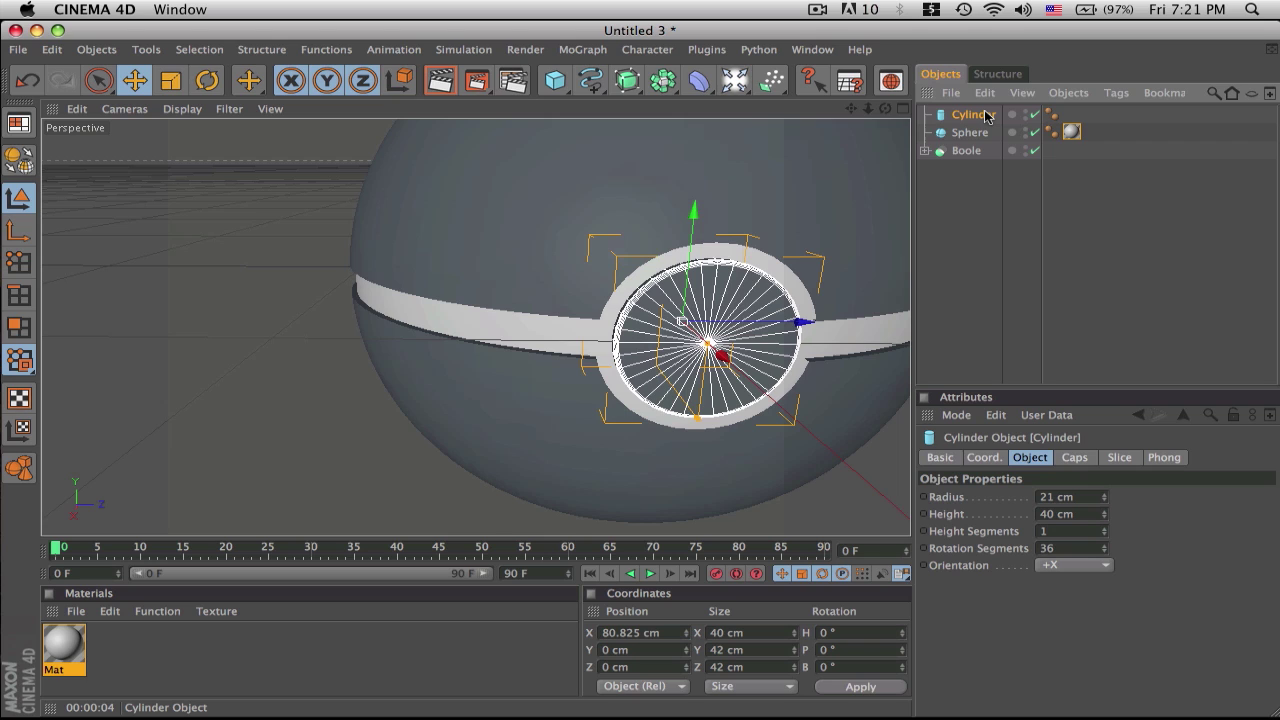
{"action": "key", "text": "super+v"}
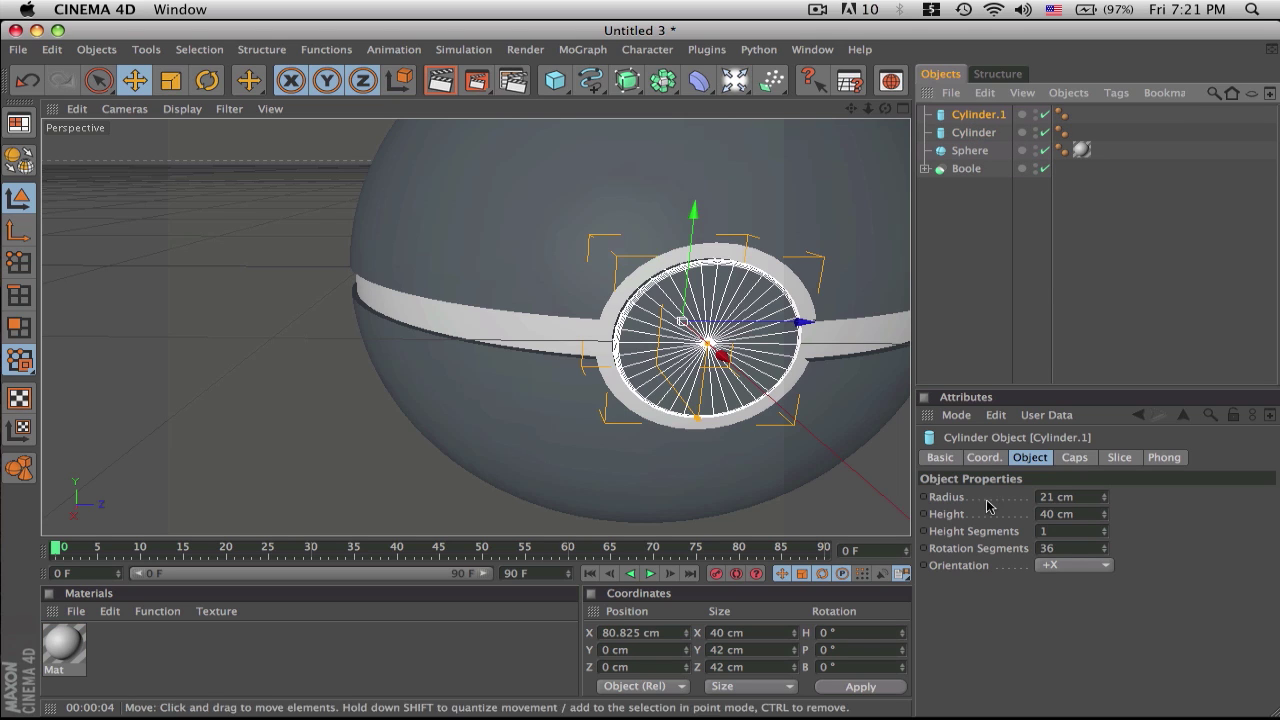
{"action": "left_click_drag", "start_coordinate": [1104, 497], "coordinate": [1104, 503]}
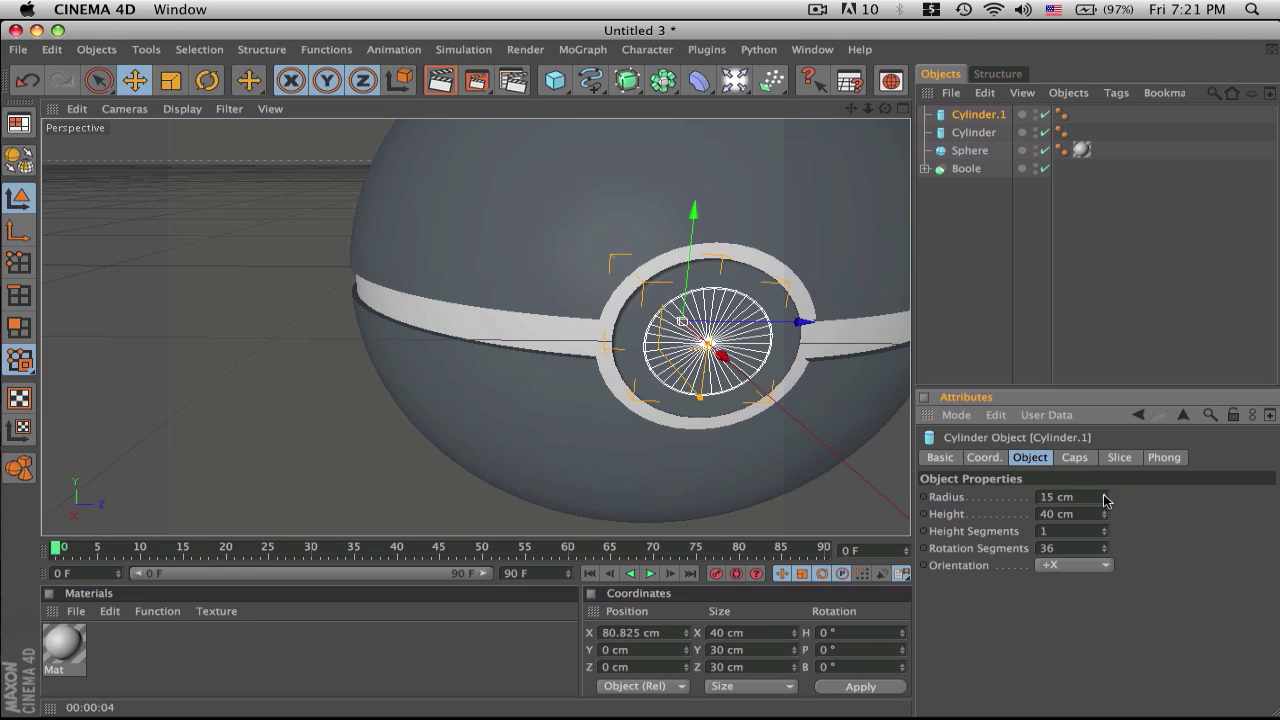
Move the smaller cylinder outward along X to about 83 cm so it protrudes slightly from the larger one
{"action": "left_click_drag", "start_coordinate": [726, 357], "coordinate": [726, 359]}
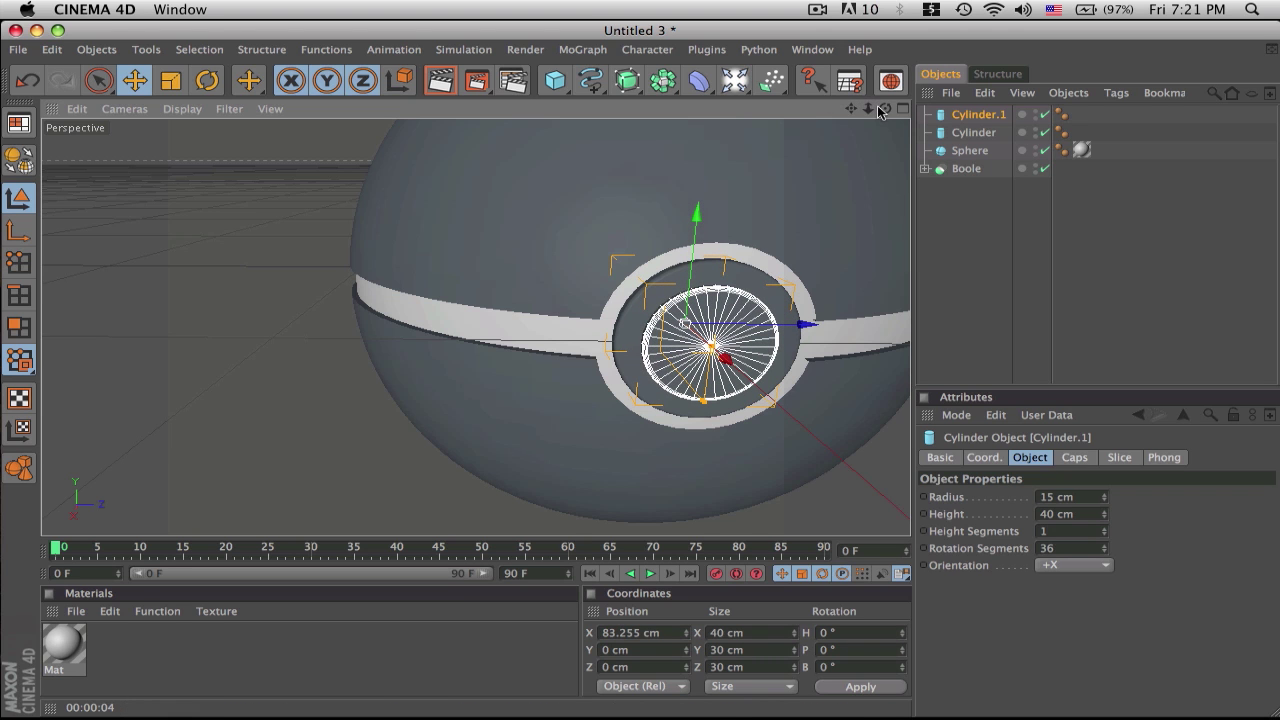
{"action": "left_click_drag", "start_coordinate": [882, 109], "coordinate": [978, 114]}
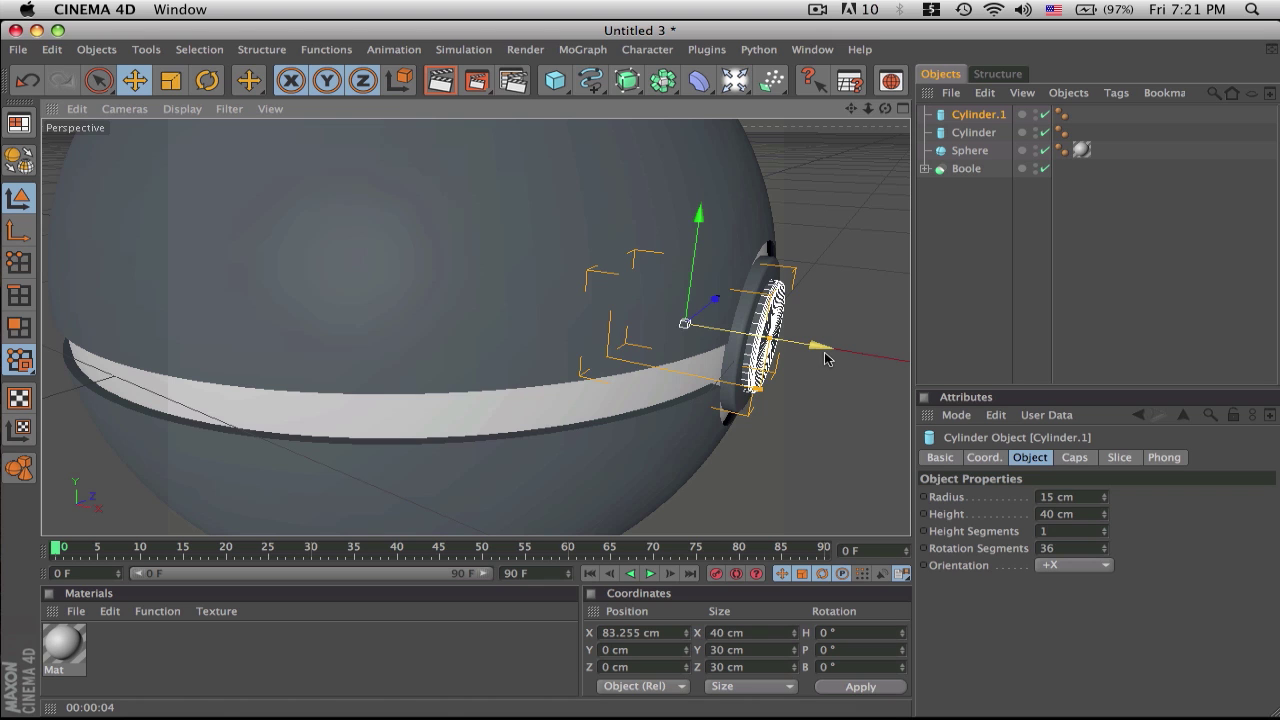
{"action": "left_click_drag", "start_coordinate": [820, 346], "coordinate": [819, 346]}
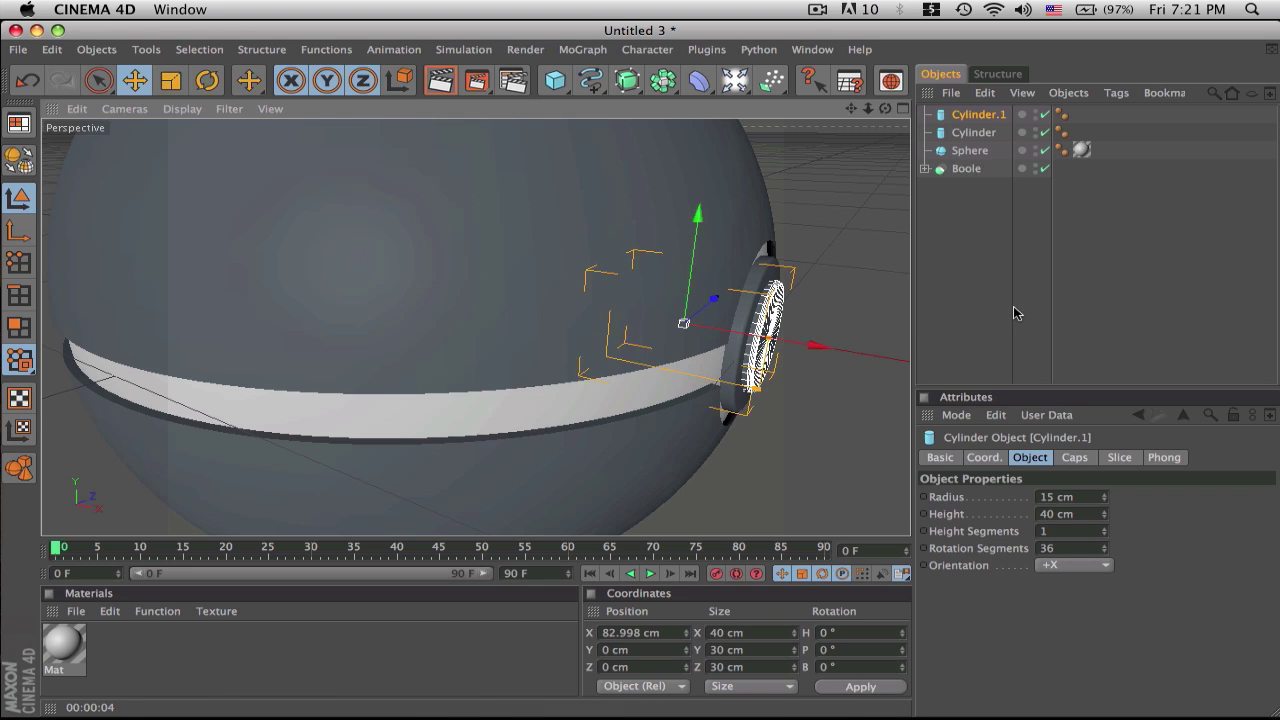
Deselect everything and examine the ball and its two-part button from several angles and distances
{"action": "left_click", "coordinate": [1014, 310]}
{"action": "left_click_drag", "start_coordinate": [885, 109], "coordinate": [805, 98]}
{"action": "scroll", "coordinate": [754, 232], "scroll_direction": "down", "scroll_amount": 6}
{"action": "left_click_drag", "start_coordinate": [540, 332], "coordinate": [548, 352], "text": "alt"}
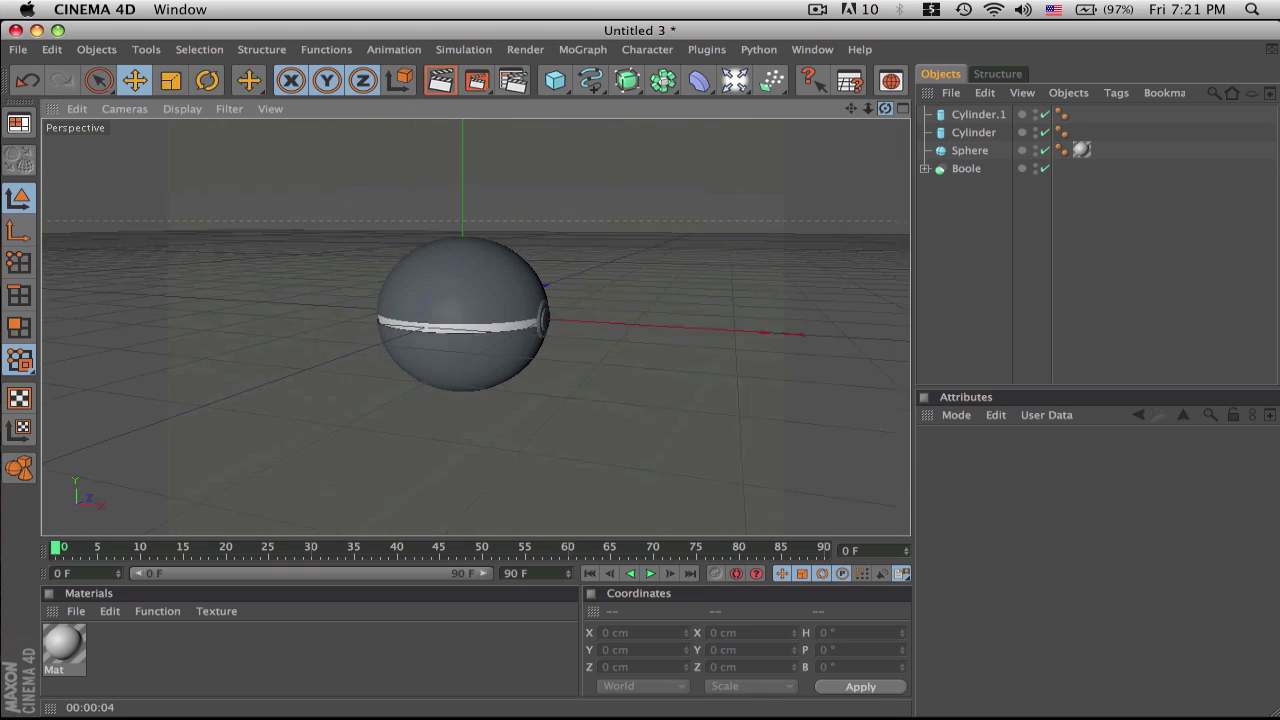
{"action": "left_click_drag", "start_coordinate": [885, 108], "coordinate": [680, 237]}
{"action": "scroll", "coordinate": [592, 342], "scroll_direction": "up", "scroll_amount": 7}
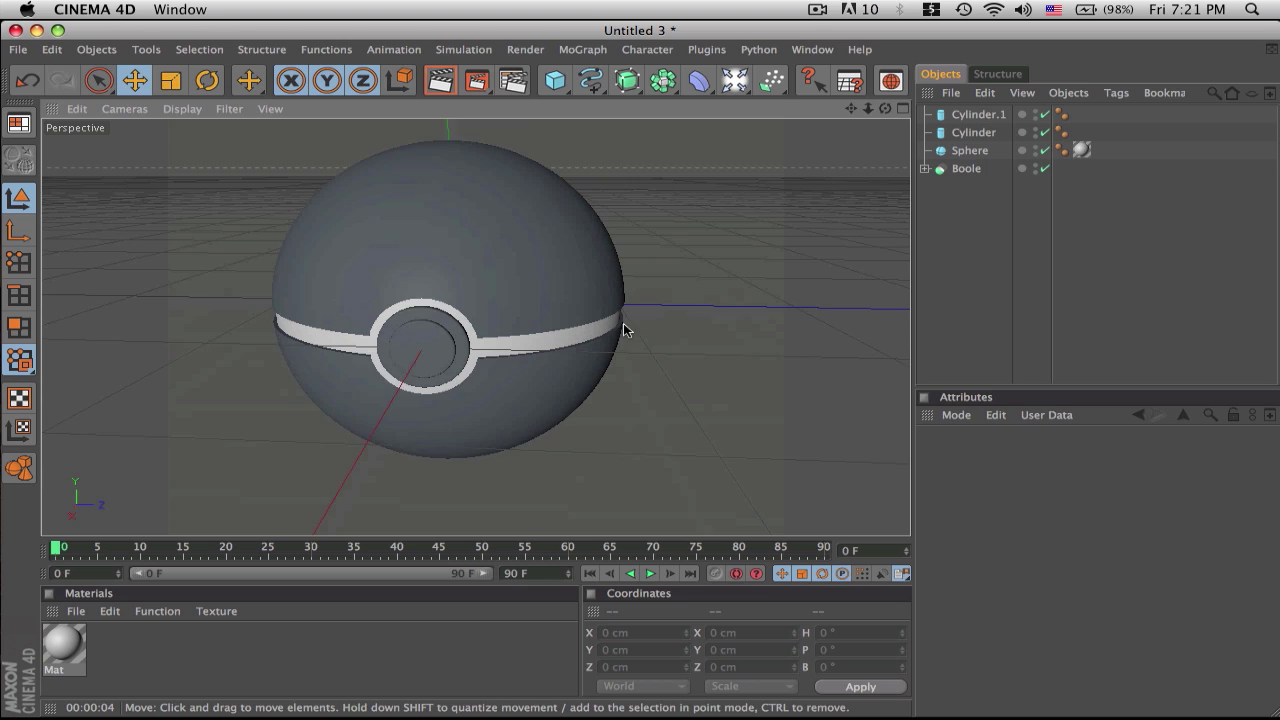
{"action": "scroll", "coordinate": [623, 324], "scroll_direction": "up", "scroll_amount": 2}
{"action": "left_click_drag", "start_coordinate": [885, 108], "coordinate": [1030, 48]}
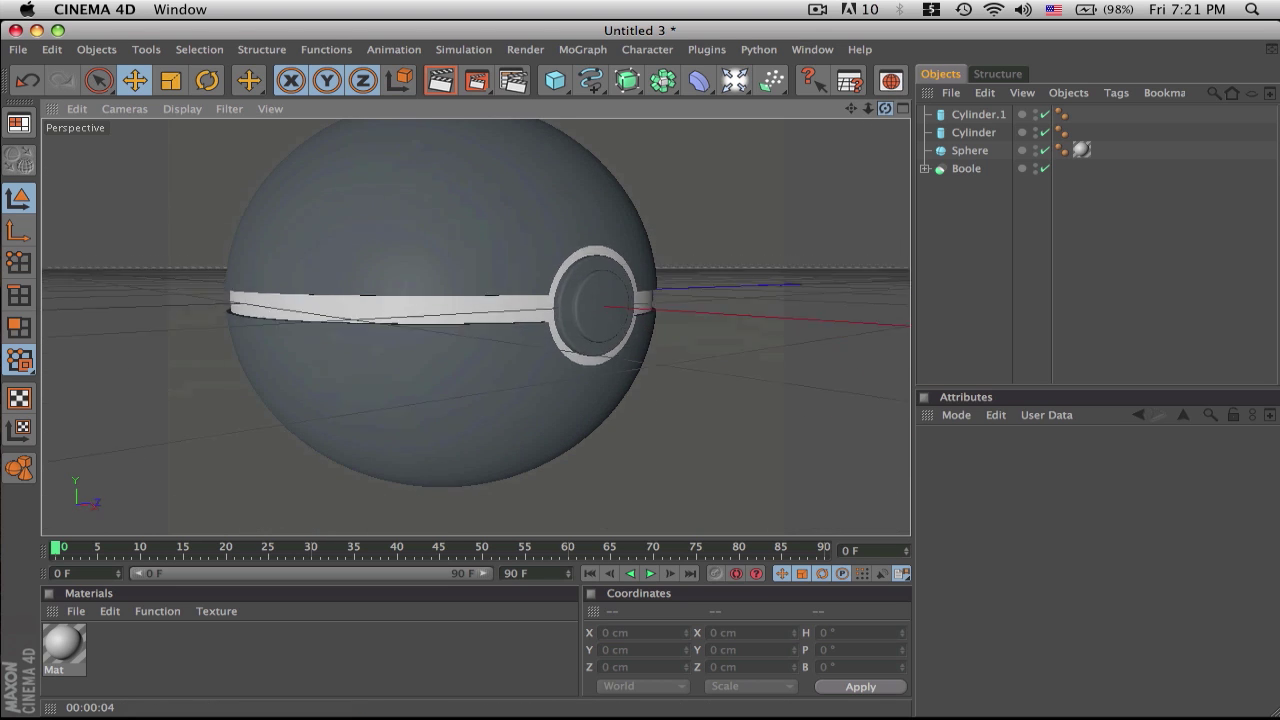
{"action": "left_click_drag", "start_coordinate": [700, 323], "coordinate": [650, 323], "text": "alt"}
Enlarge the cutting cylinder inside the Boole object to a radius of 30 cm
{"action": "left_click", "coordinate": [925, 168]}
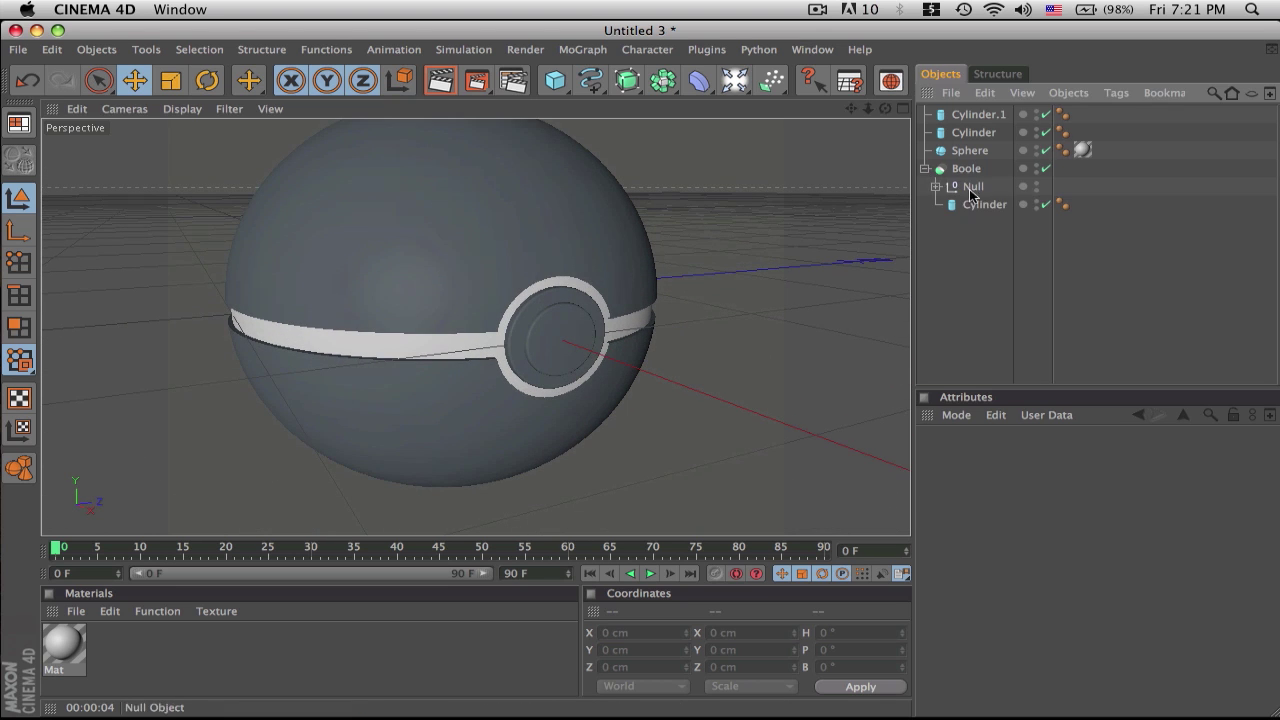
{"action": "left_click", "coordinate": [978, 204]}
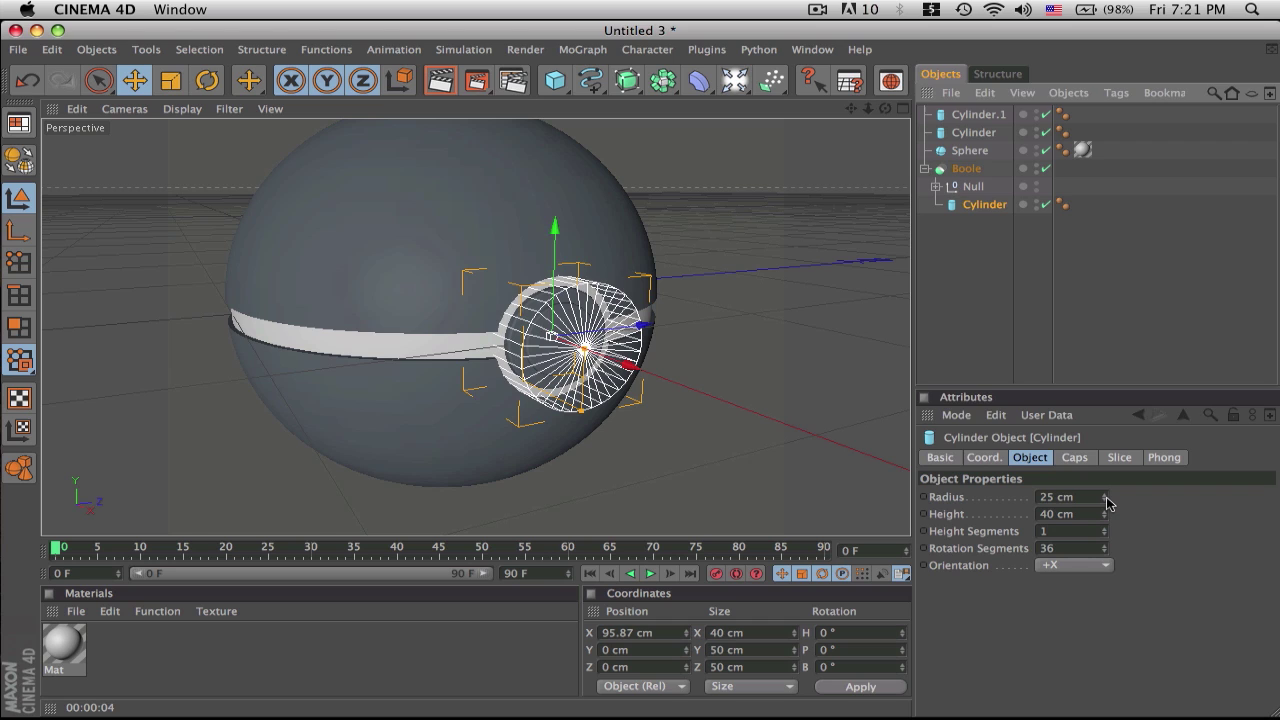
{"action": "left_click_drag", "start_coordinate": [1104, 499], "coordinate": [1098, 483]}
{"action": "left_click", "coordinate": [925, 168]}
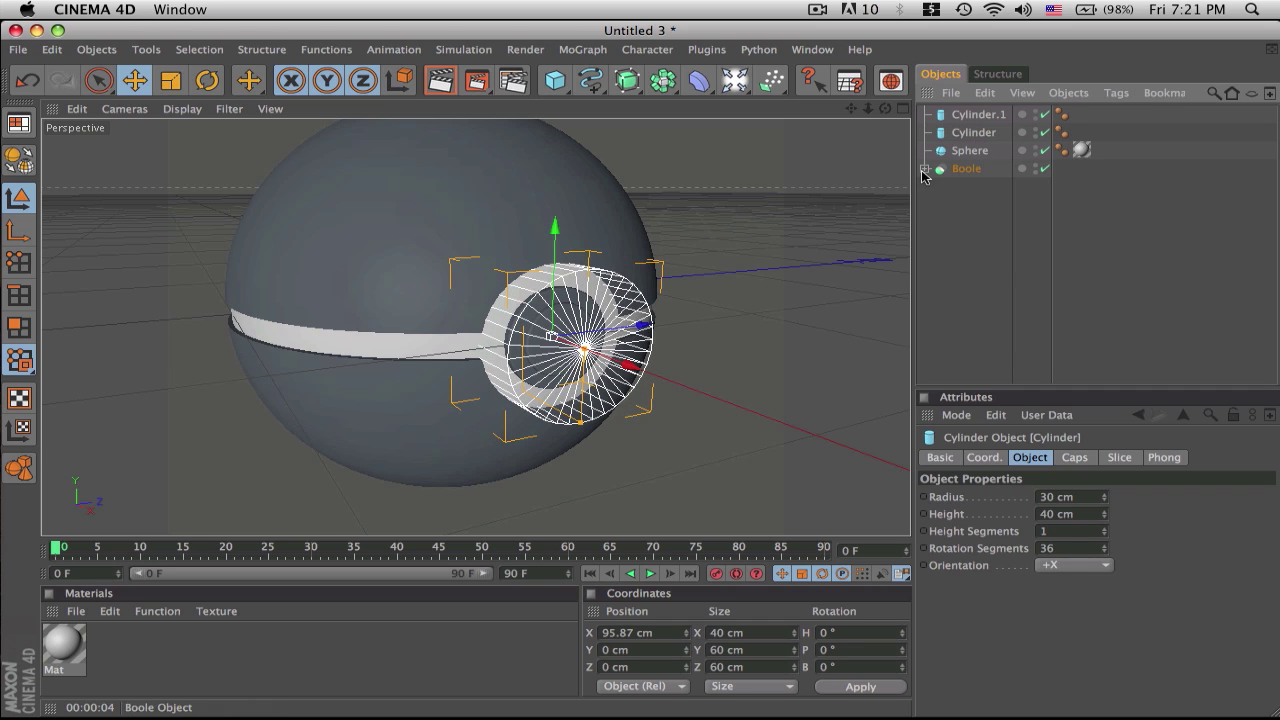
Enlarge the outer button cylinder's radius to 26 cm and the inner one's to 19 cm
{"action": "left_click", "coordinate": [965, 133]}
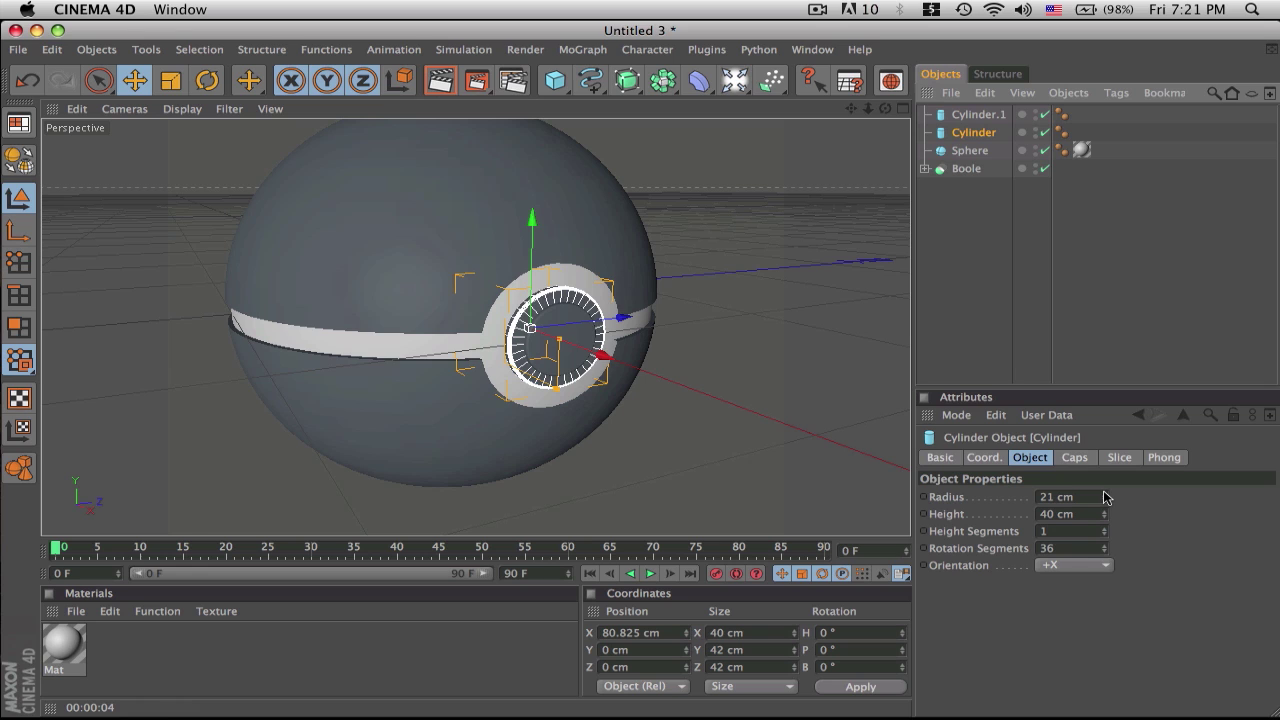
{"action": "left_click_drag", "start_coordinate": [1104, 497], "coordinate": [1104, 497]}
{"action": "left_click", "coordinate": [978, 114]}
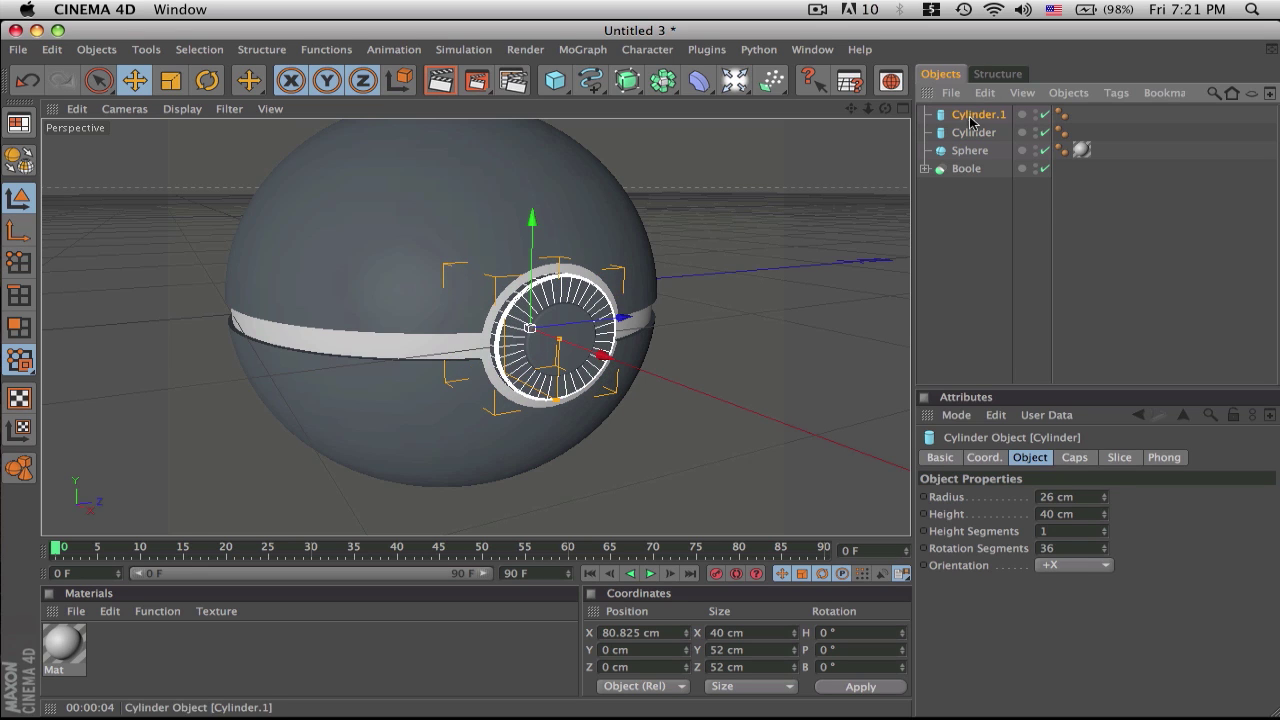
{"action": "left_click_drag", "start_coordinate": [1103, 494], "coordinate": [1103, 494]}
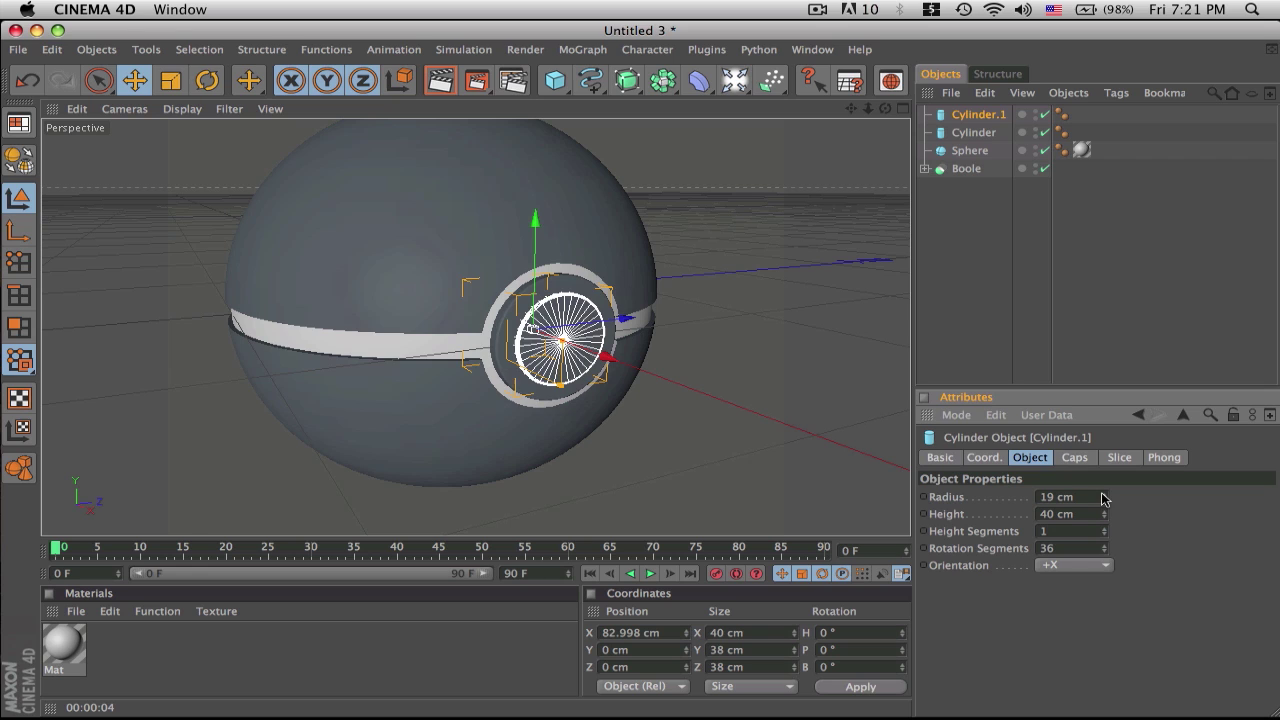
Reduce the outer button cylinder's radius to 23 cm and the inner one's to 17 cm
{"action": "left_click", "coordinate": [968, 133]}
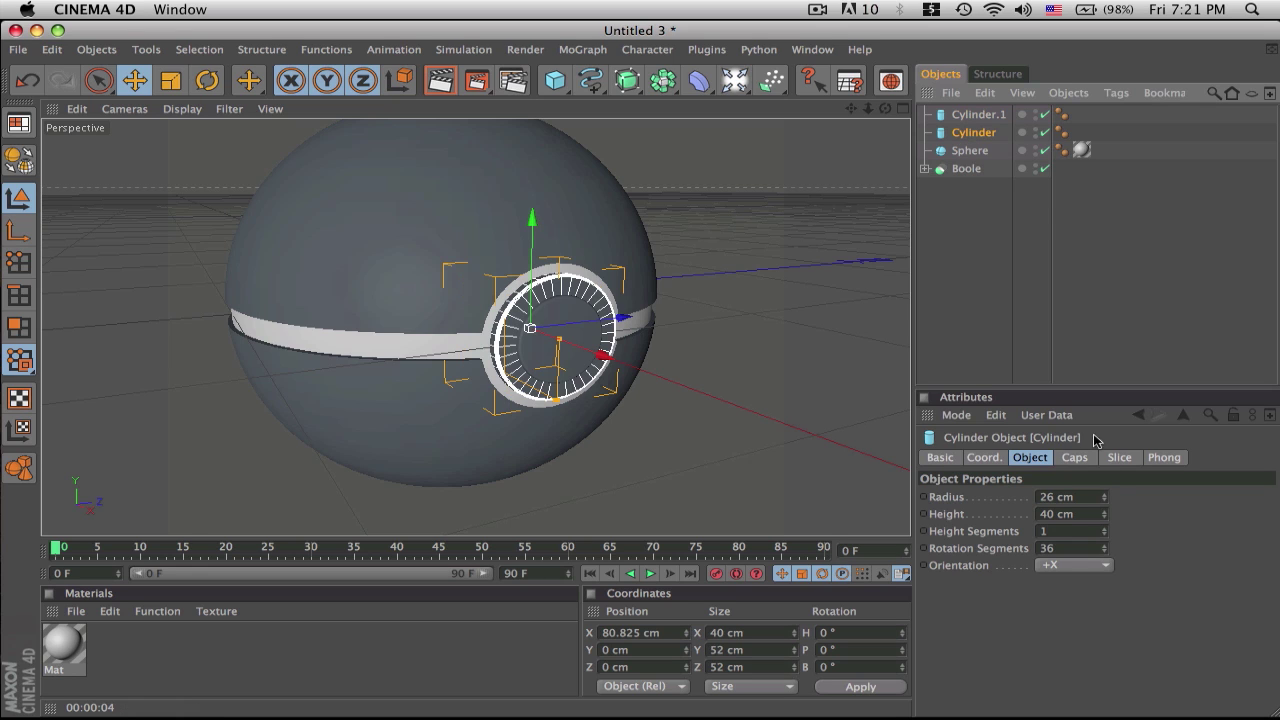
{"action": "left_click_drag", "start_coordinate": [1105, 505], "coordinate": [1105, 505]}
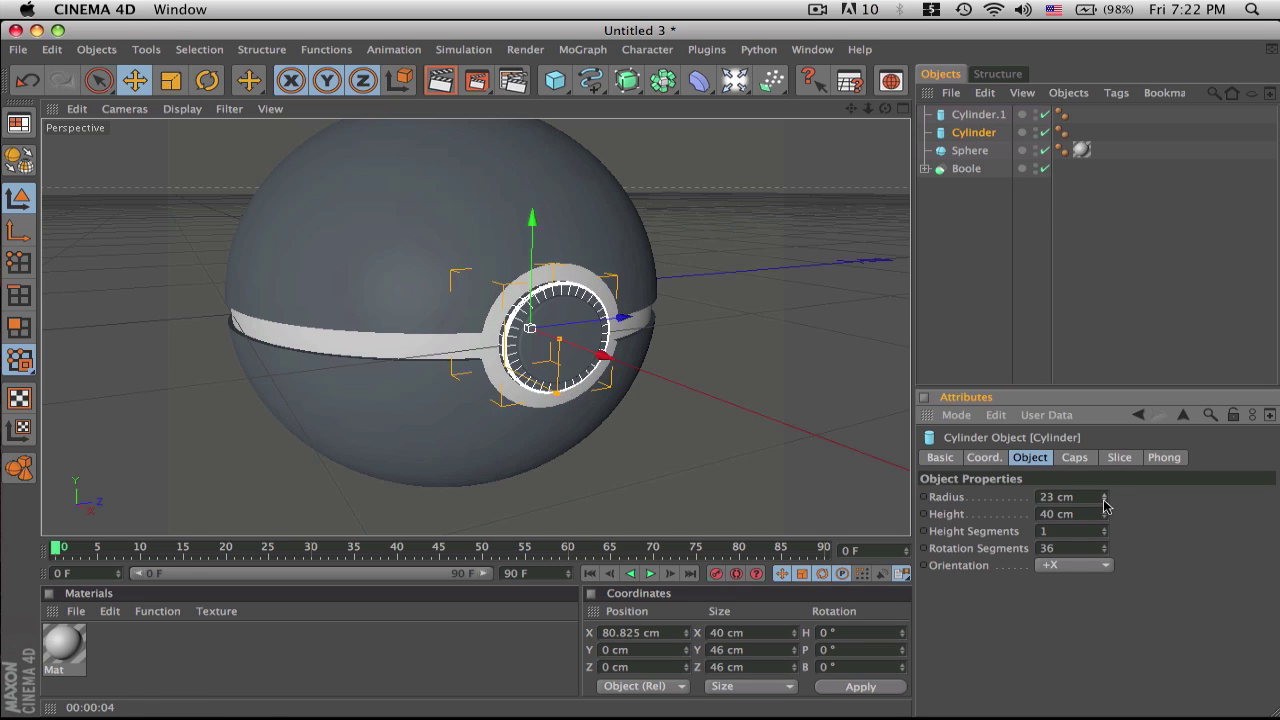
{"action": "left_click", "coordinate": [976, 115]}
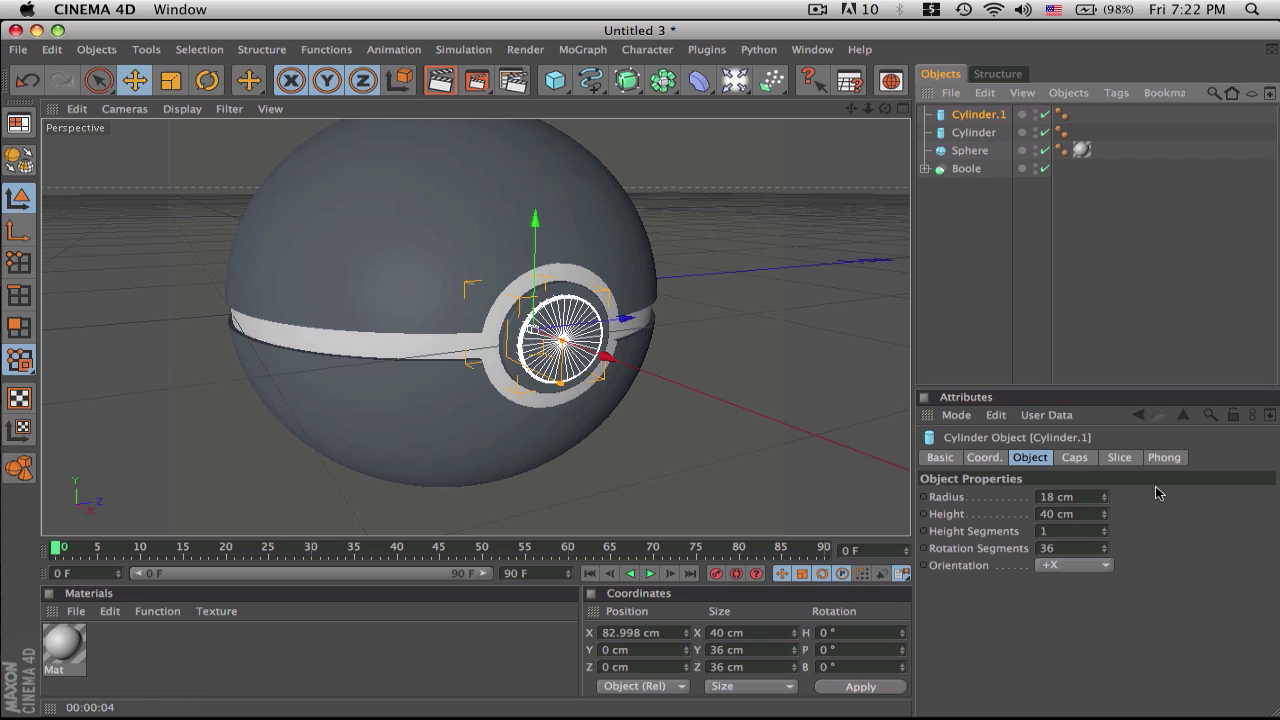
{"action": "left_click_drag", "start_coordinate": [1108, 500], "coordinate": [1105, 505]}
{"action": "left_click", "coordinate": [1105, 495]}
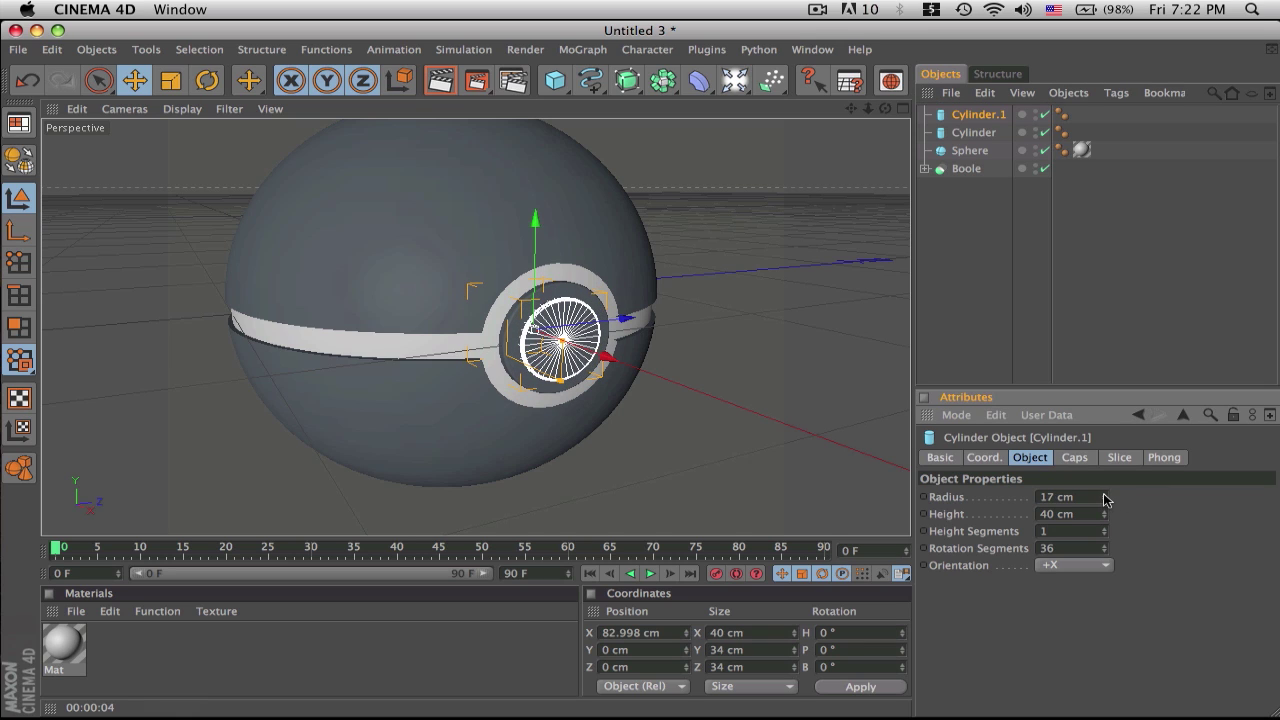
Clear the selection and view the whole ball and its button from farther away
{"action": "left_click", "coordinate": [1104, 500]}
{"action": "left_click", "coordinate": [1080, 368]}
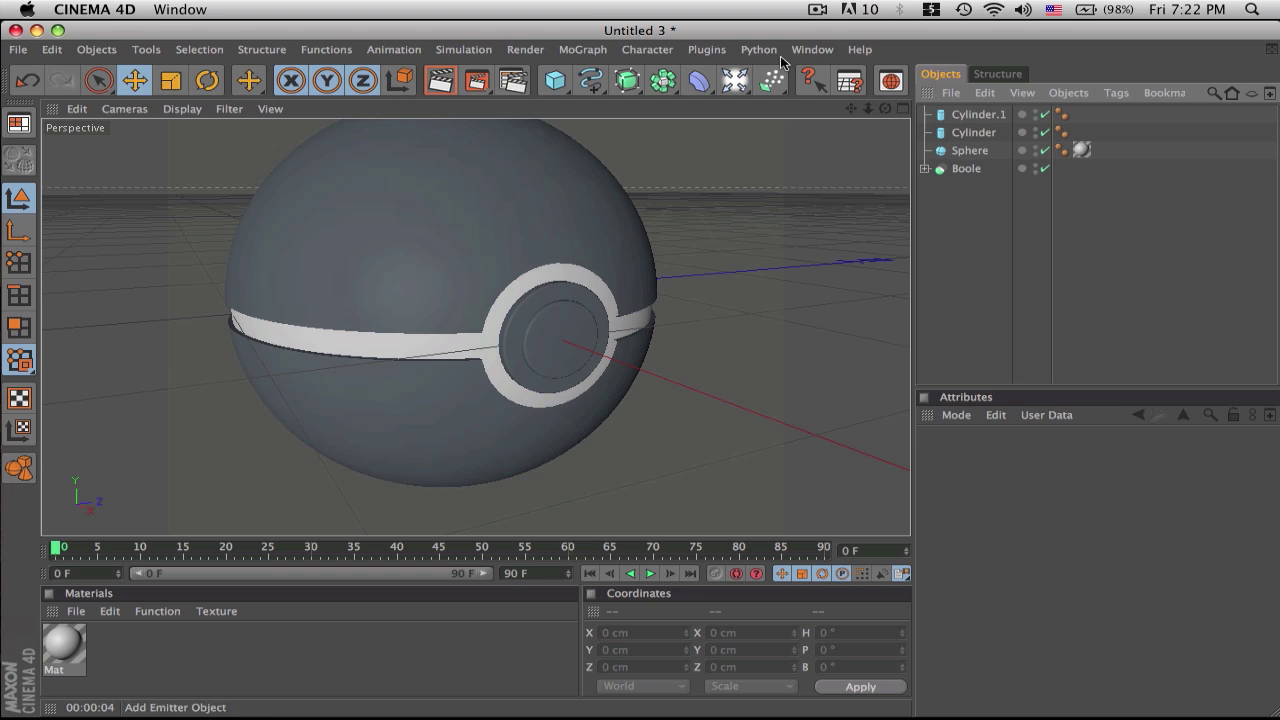
{"action": "mouse_move", "coordinate": [885, 109]}
{"action": "left_mouse_down"}
{"action": "mouse_move", "coordinate": [945, 85]}
{"action": "mouse_move", "coordinate": [880, 135]}
{"action": "mouse_move", "coordinate": [840, 122]}
{"action": "mouse_move", "coordinate": [893, 108]}
{"action": "left_mouse_up"}
{"action": "scroll", "coordinate": [696, 208], "scroll_direction": "down", "scroll_amount": 5}
{"action": "left_click_drag", "start_coordinate": [640, 207], "coordinate": [560, 215], "text": "alt"}
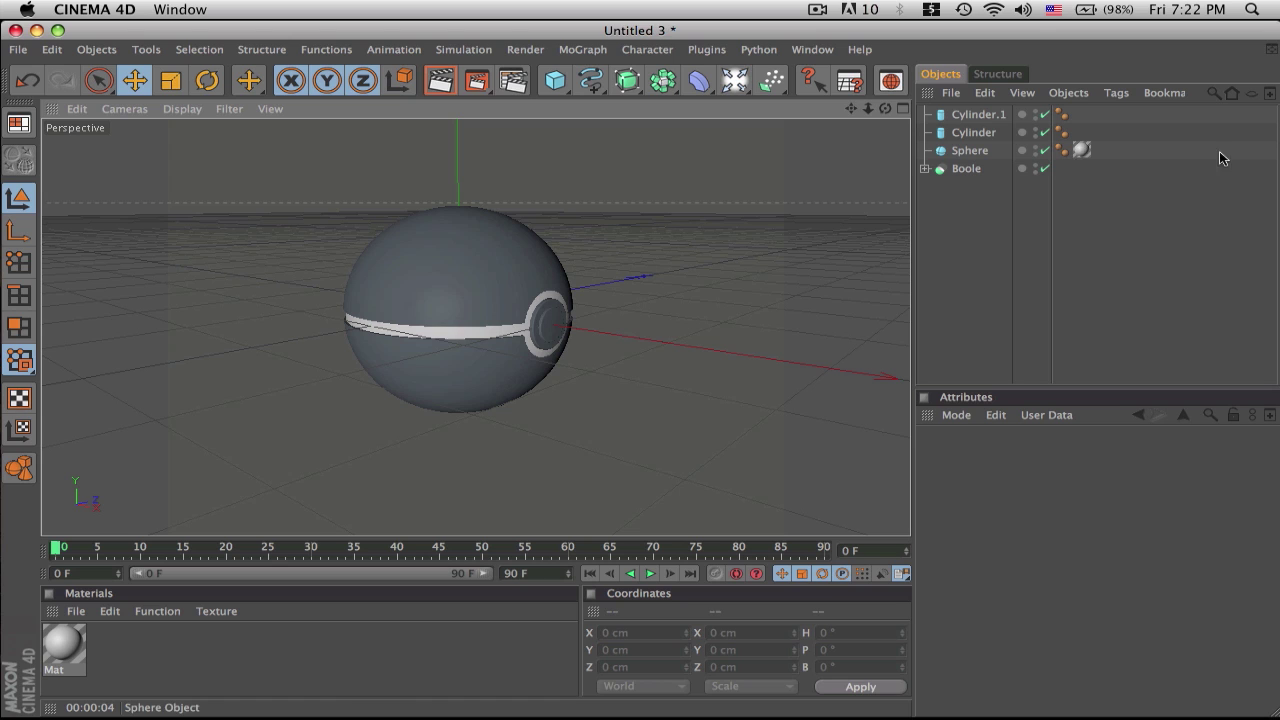
Set the colour of the existing material to pure white, RGB 255, 255, 255
{"action": "double_click", "coordinate": [65, 666]}
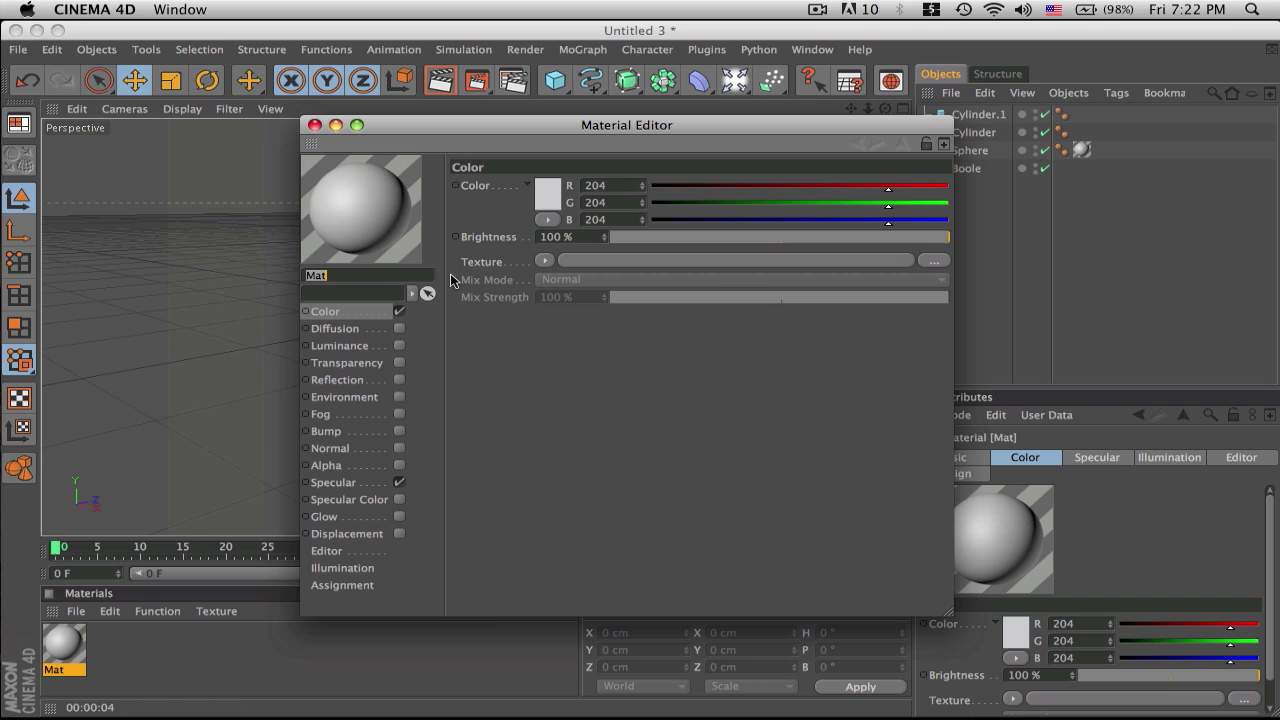
{"action": "left_click", "coordinate": [349, 306]}
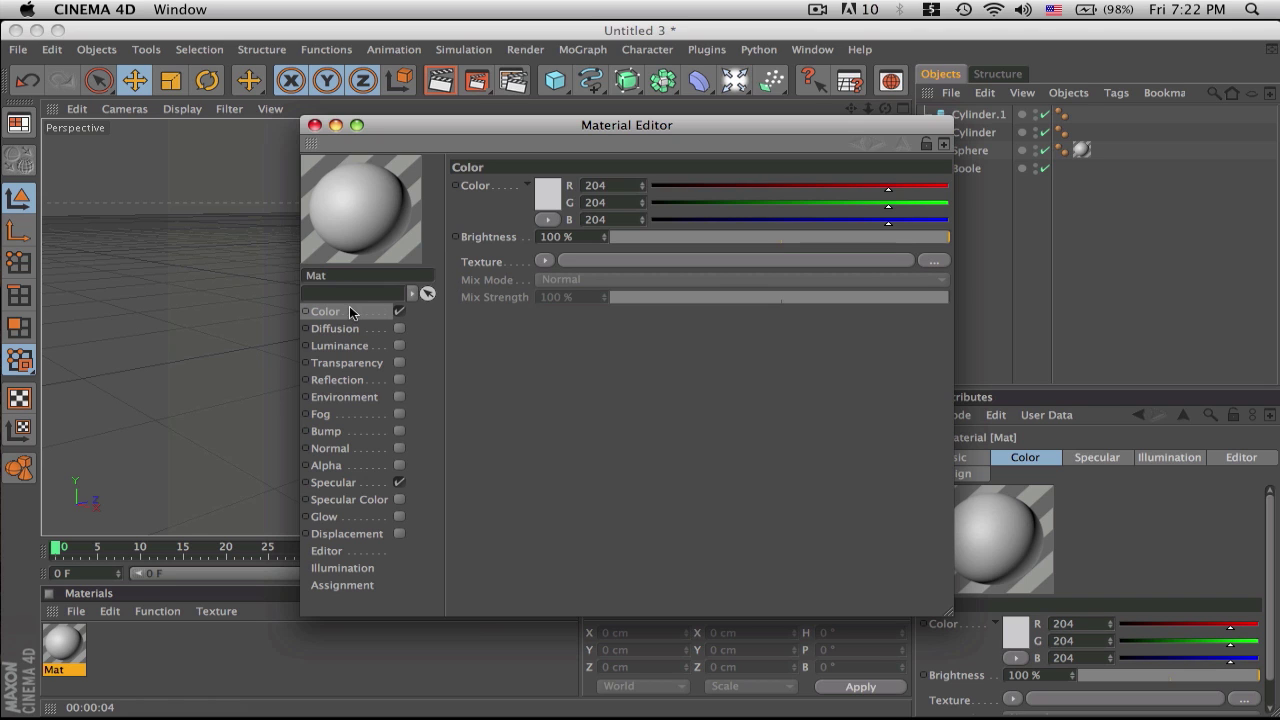
{"action": "left_click", "coordinate": [547, 195]}
{"action": "left_click_drag", "start_coordinate": [440, 165], "coordinate": [371, 103]}
{"action": "left_click", "coordinate": [571, 273]}
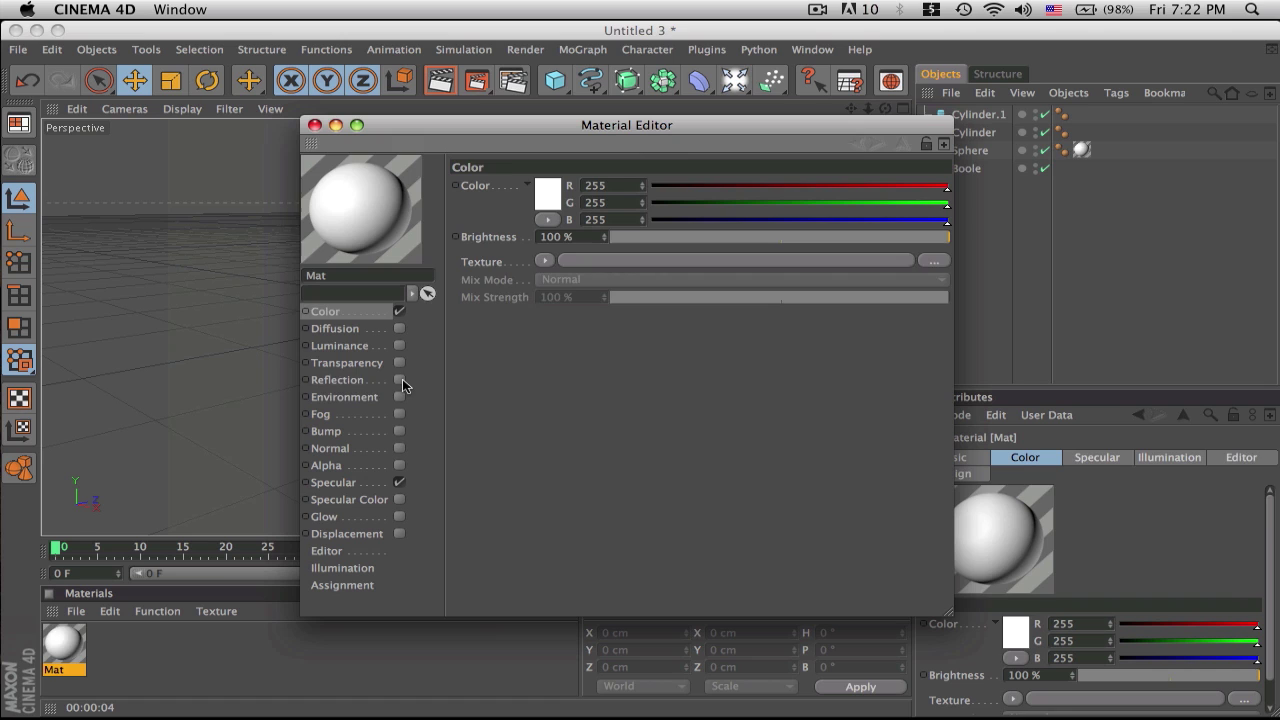
Enable reflection on the white material with a Fresnel texture and 0 % brightness, and apply the material to the ball's lower half
{"action": "left_click", "coordinate": [399, 379]}
{"action": "left_click", "coordinate": [545, 277]}
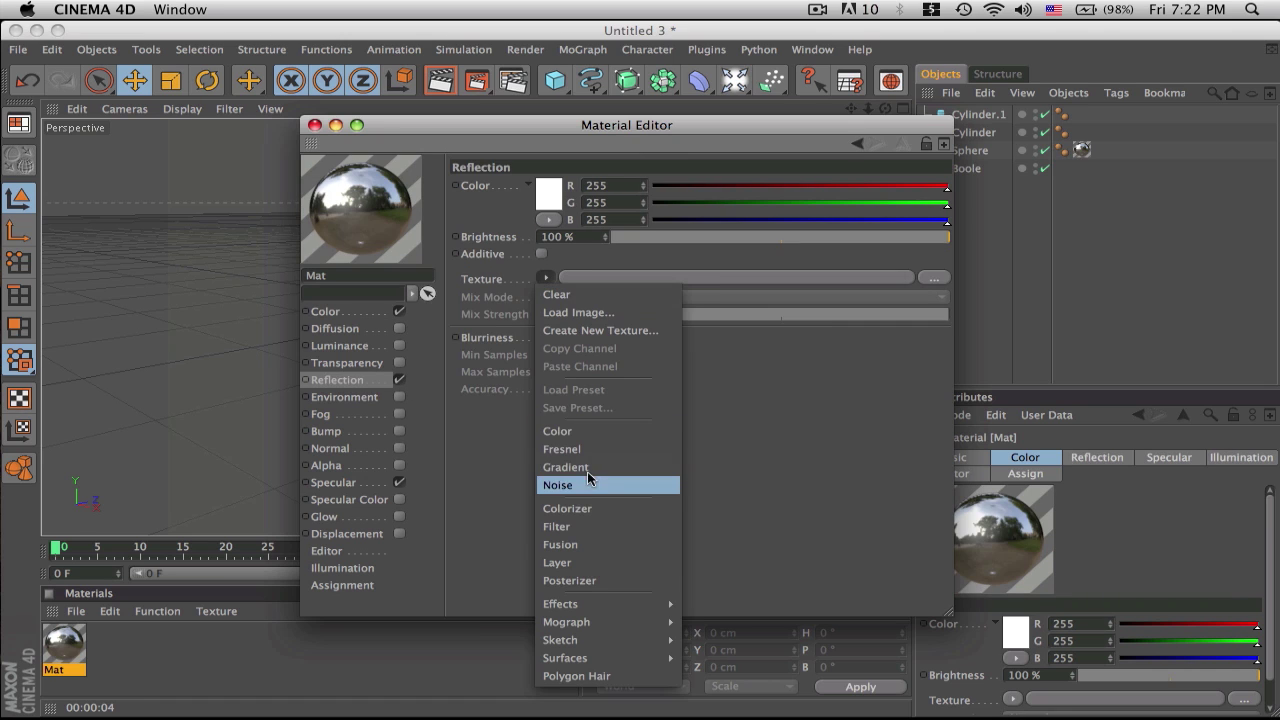
{"action": "left_click", "coordinate": [575, 449]}
{"action": "mouse_move", "coordinate": [781, 365]}
{"action": "left_mouse_down"}
{"action": "mouse_move", "coordinate": [700, 366]}
{"action": "mouse_move", "coordinate": [781, 367]}
{"action": "left_mouse_up"}
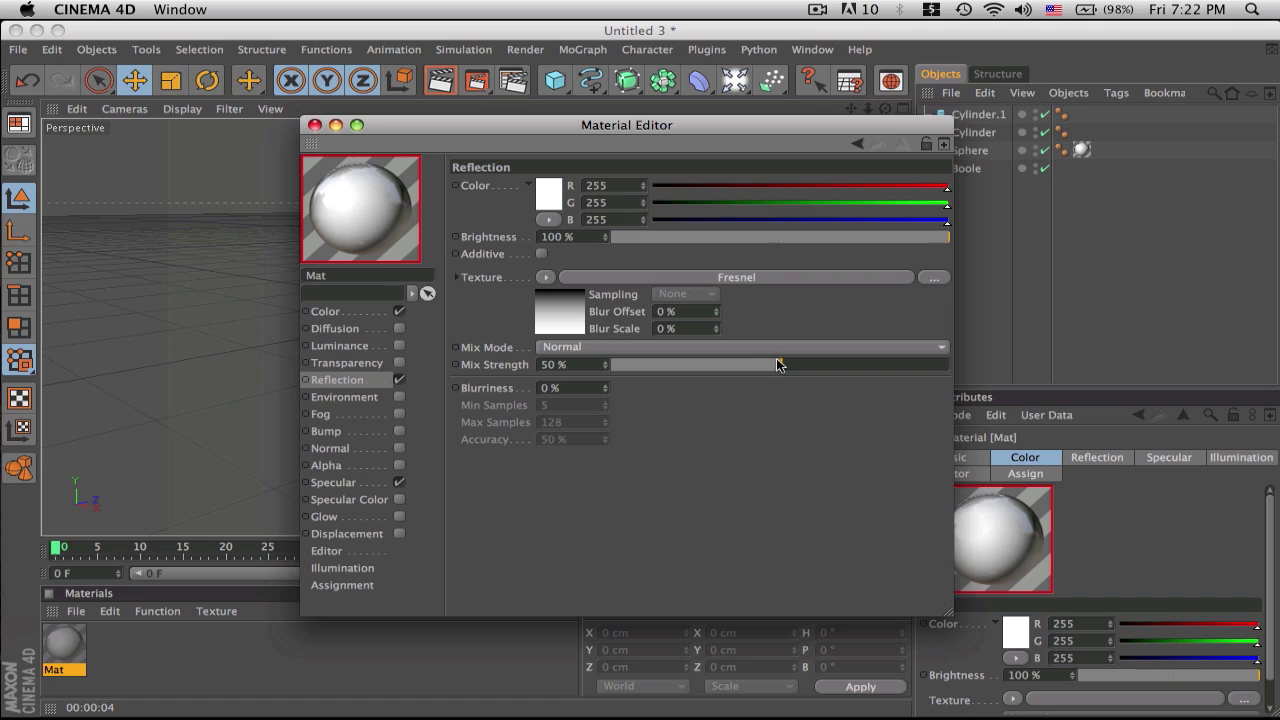
{"action": "left_click_drag", "start_coordinate": [640, 237], "coordinate": [512, 245]}
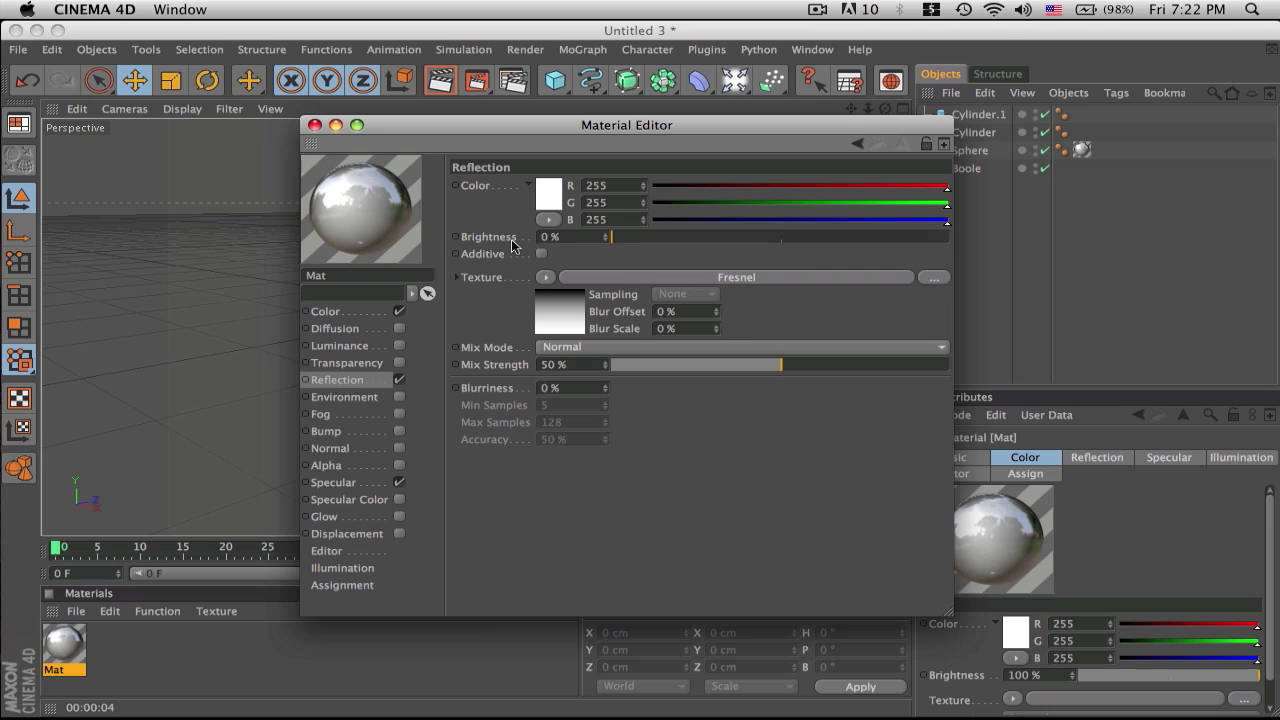
{"action": "left_click", "coordinate": [314, 125]}
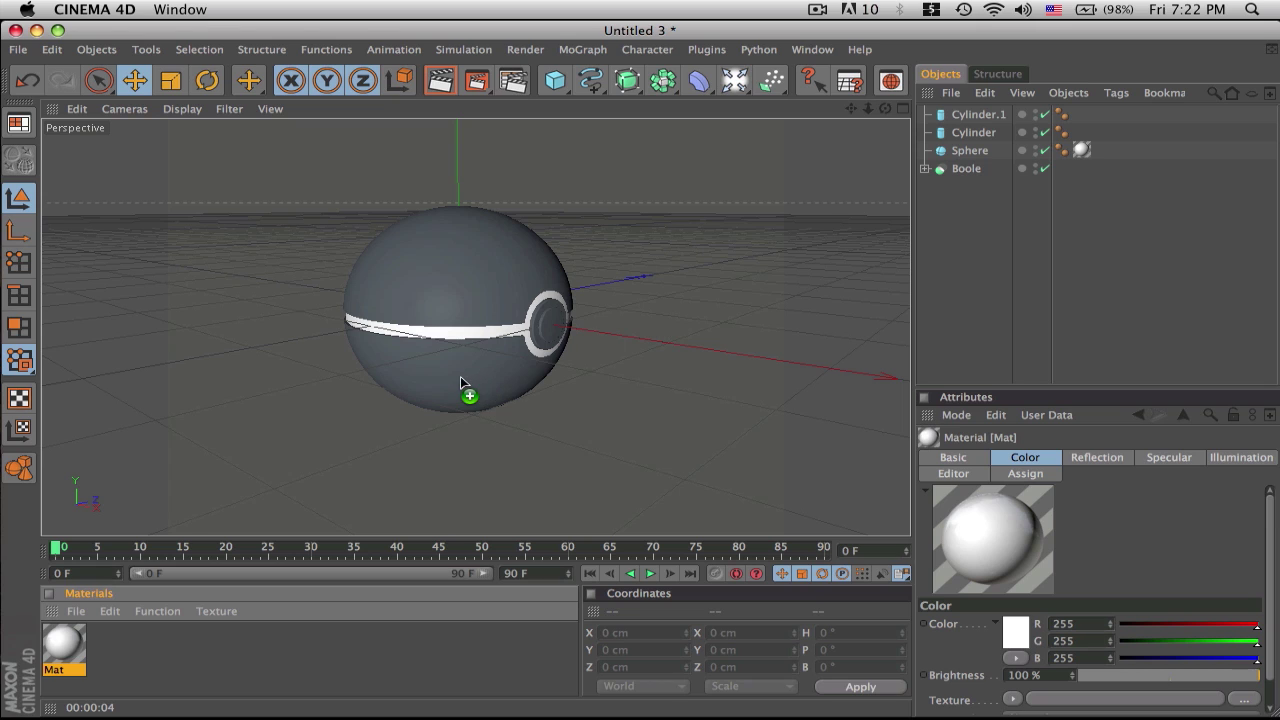
{"action": "left_click_drag", "start_coordinate": [460, 376], "coordinate": [459, 376]}
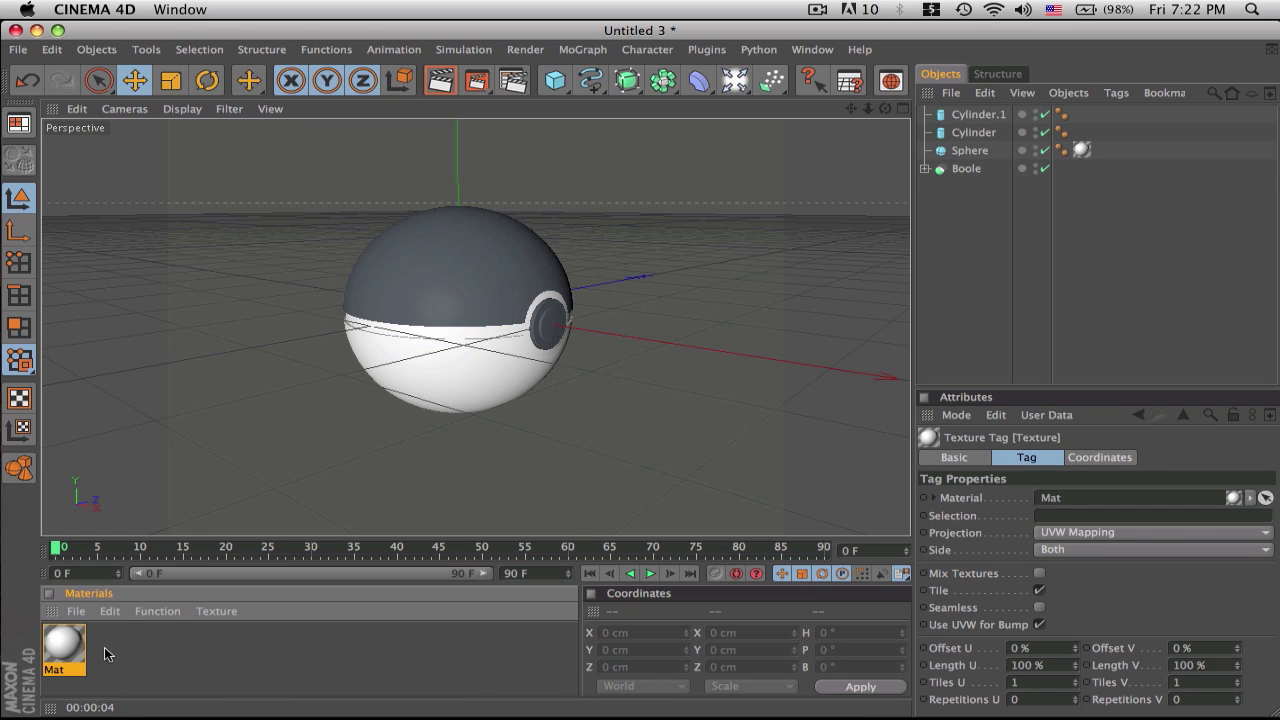
Duplicate the white reflective material
{"action": "left_click", "coordinate": [73, 646]}
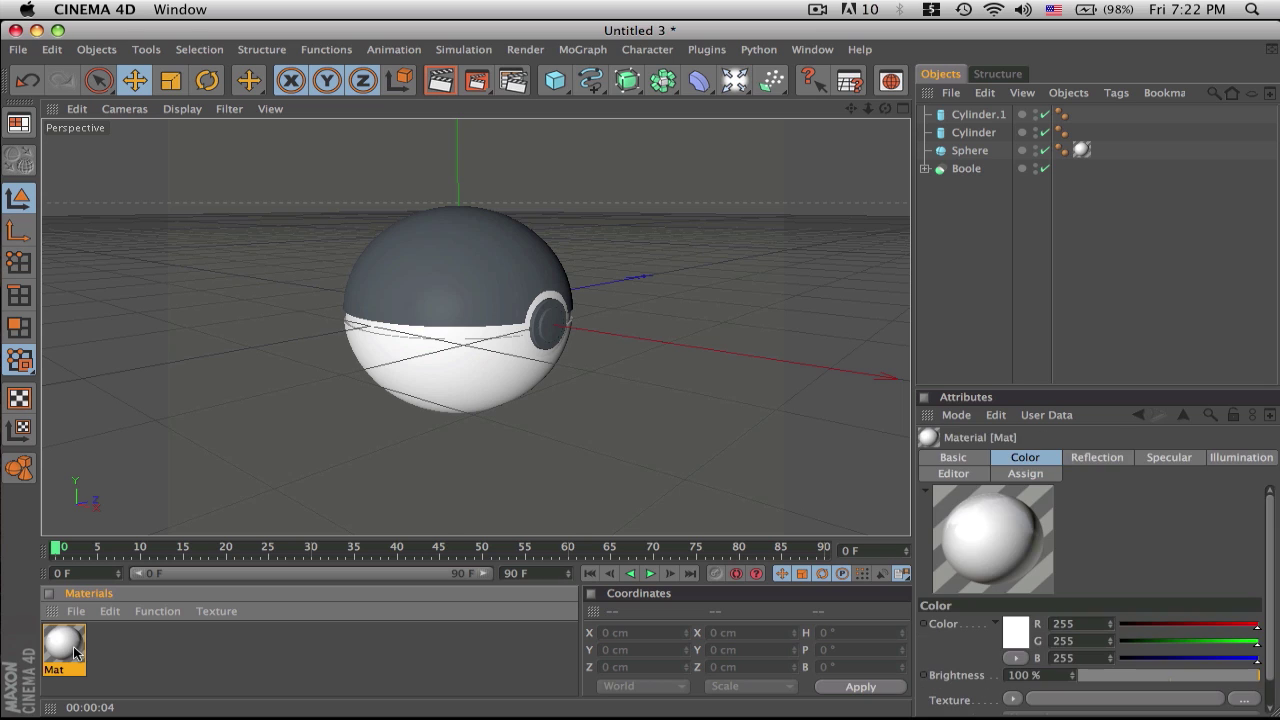
{"action": "left_click", "coordinate": [110, 612]}
{"action": "left_click", "coordinate": [149, 295]}
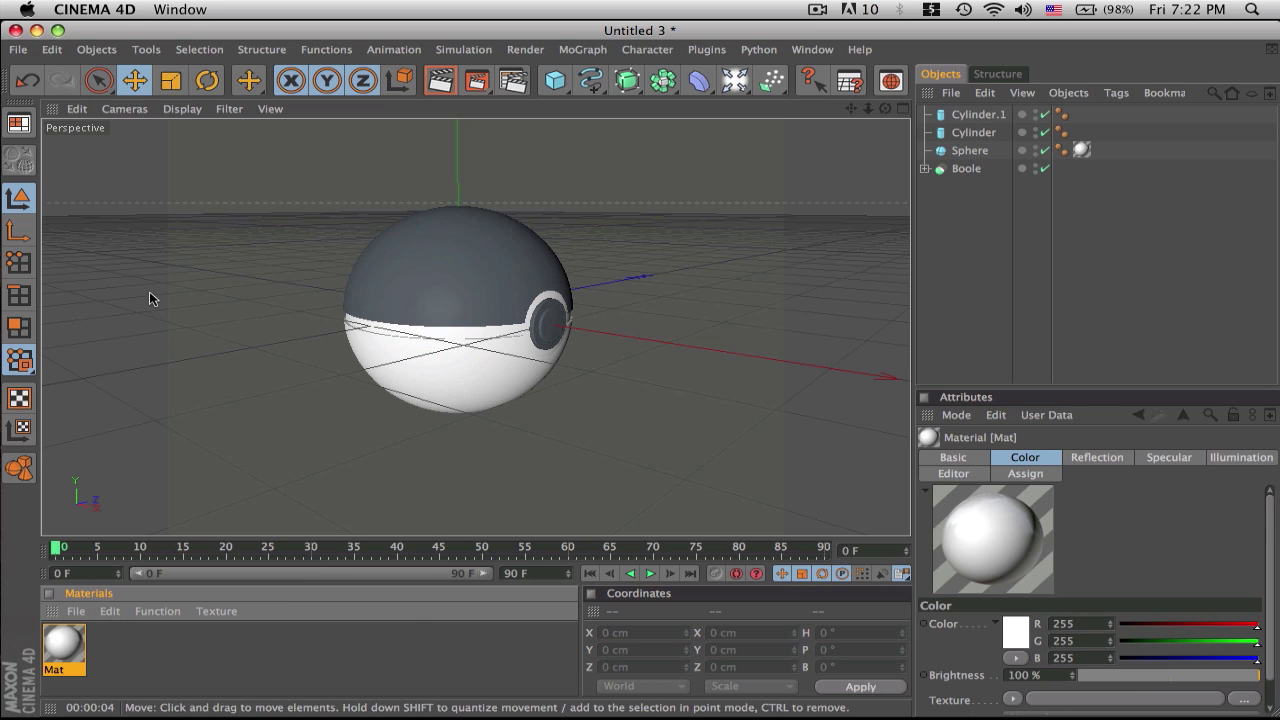
{"action": "key", "text": "super+v"}
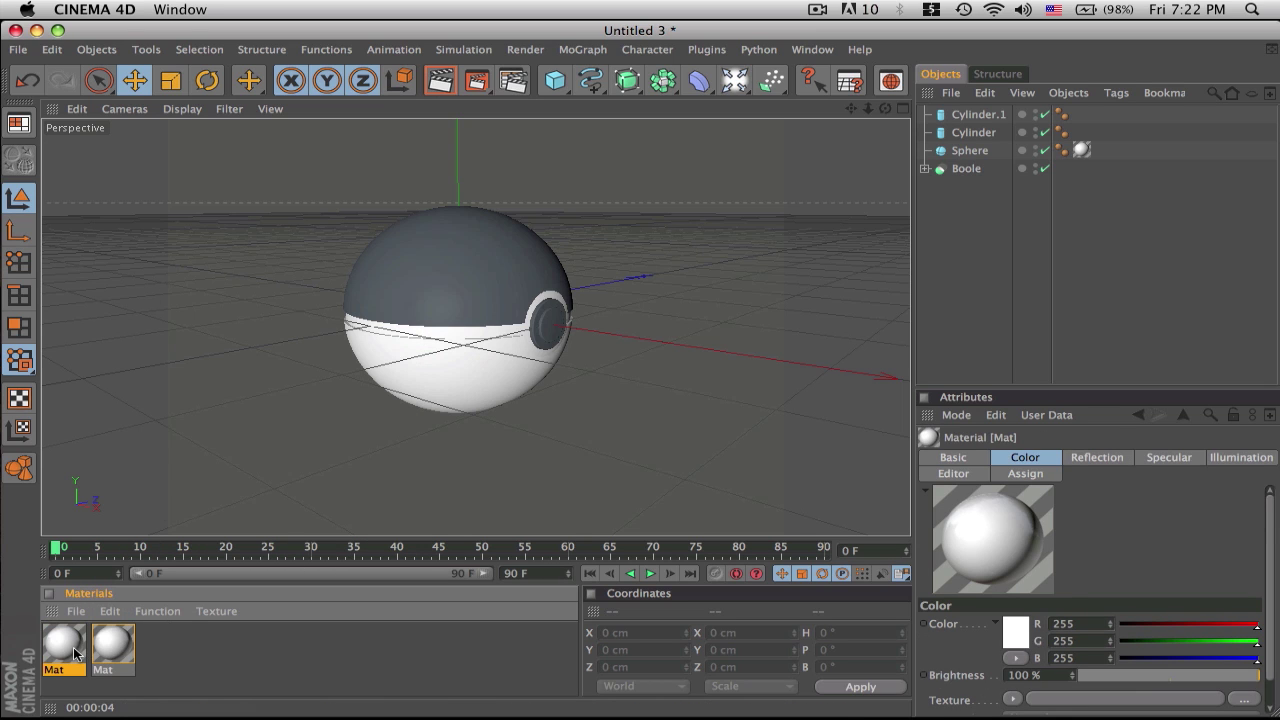
{"action": "left_click", "coordinate": [106, 644]}
{"action": "left_click", "coordinate": [60, 654]}
Recolour the first white material to pure red, RGB 255, 0, 0, and apply it to the ball's upper half
{"action": "double_click", "coordinate": [60, 654]}
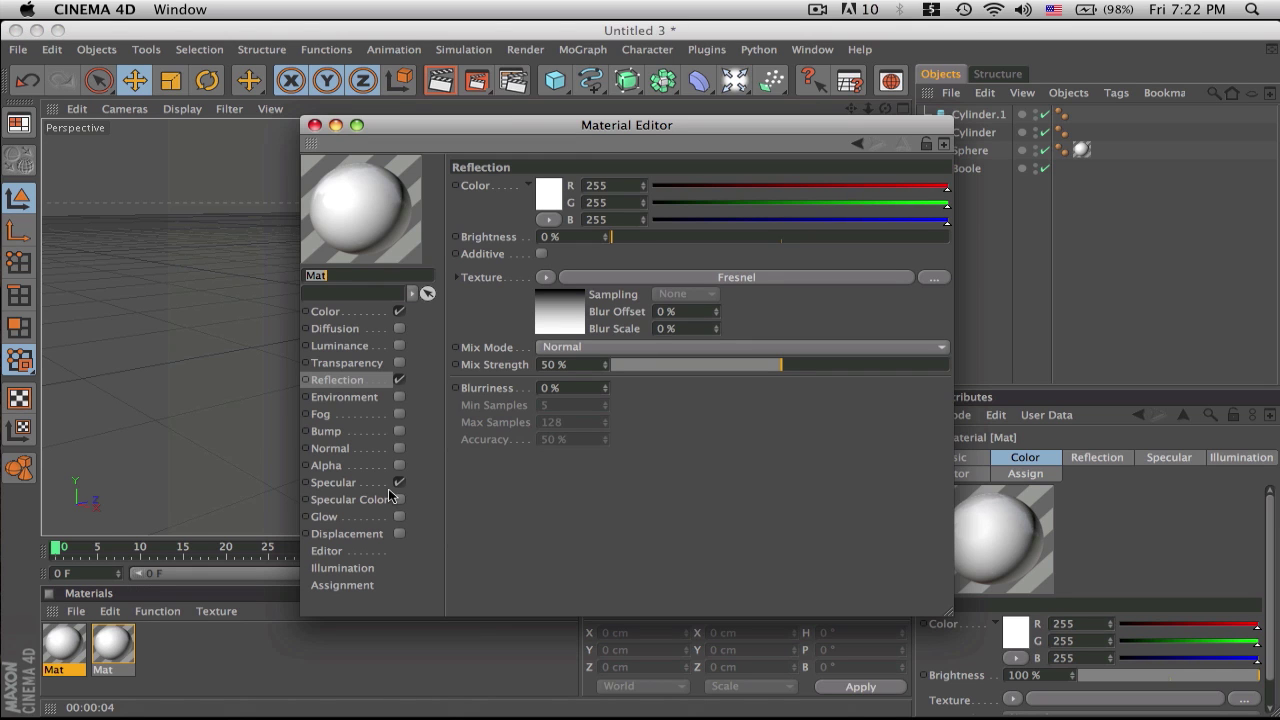
{"action": "left_click", "coordinate": [322, 312]}
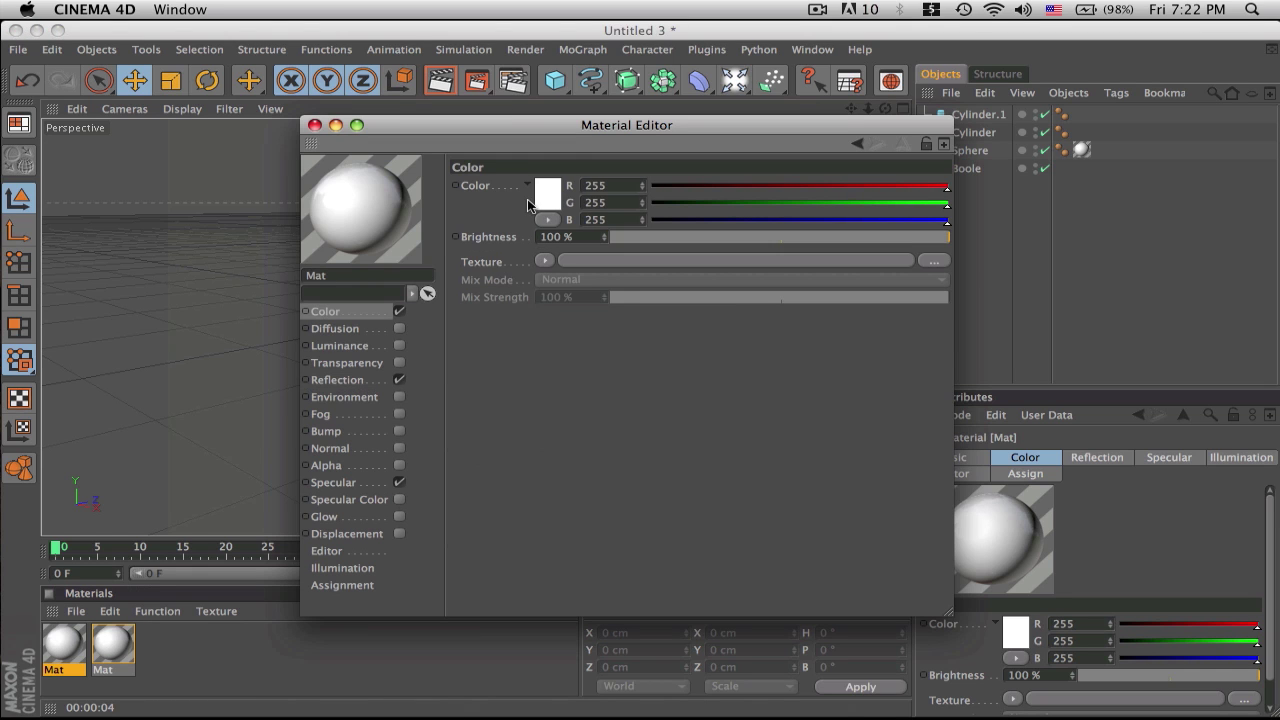
{"action": "left_click", "coordinate": [547, 194]}
{"action": "left_click_drag", "start_coordinate": [522, 174], "coordinate": [562, 141]}
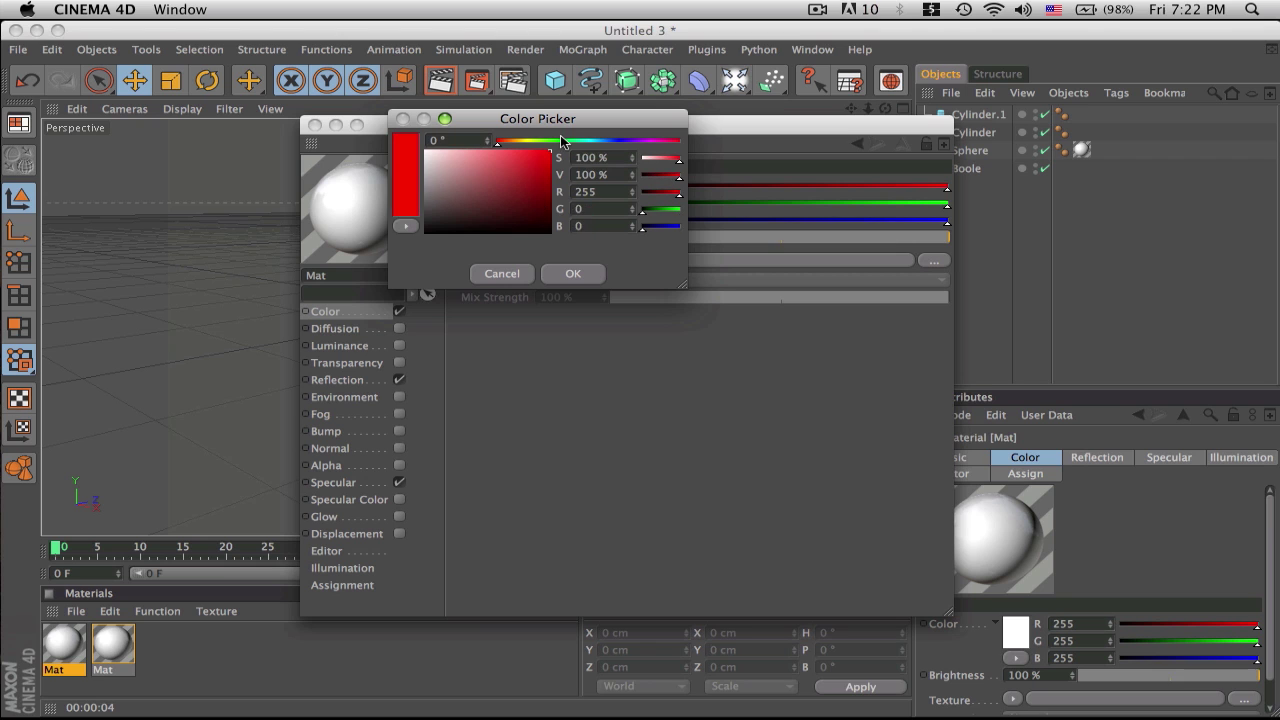
{"action": "left_click", "coordinate": [574, 273]}
{"action": "left_click", "coordinate": [316, 126]}
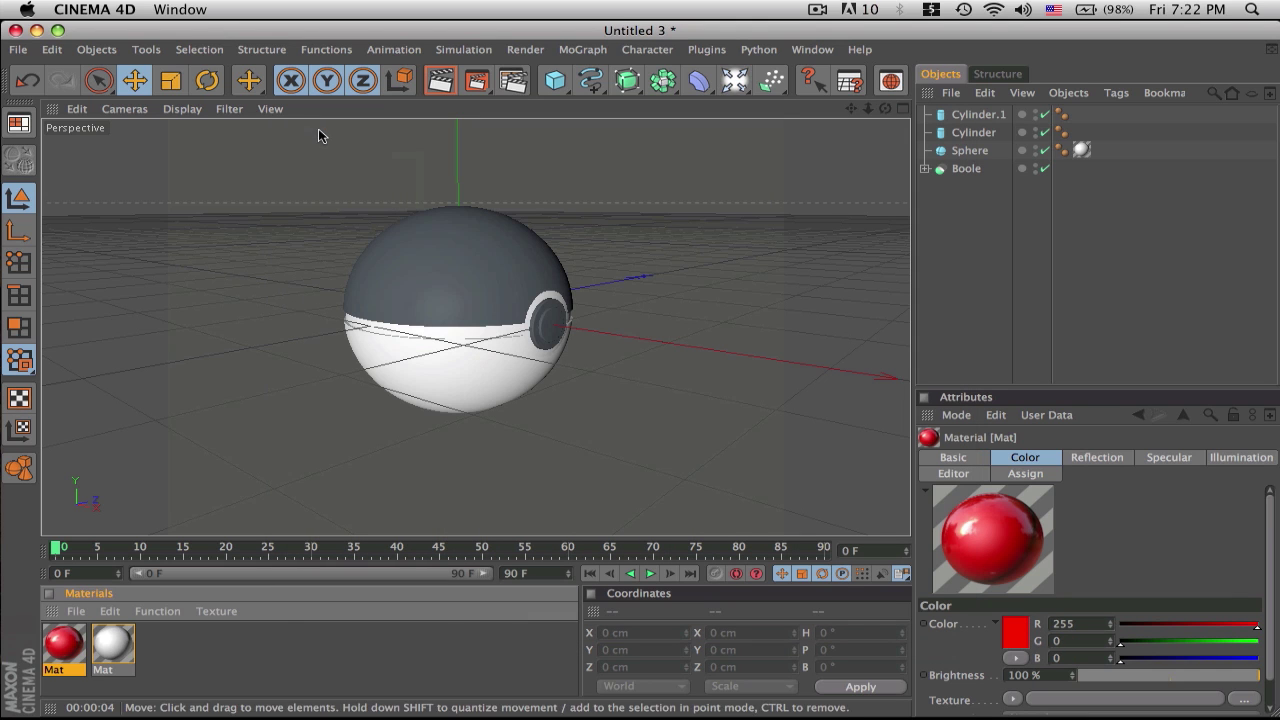
{"action": "left_click_drag", "start_coordinate": [503, 240], "coordinate": [445, 269]}
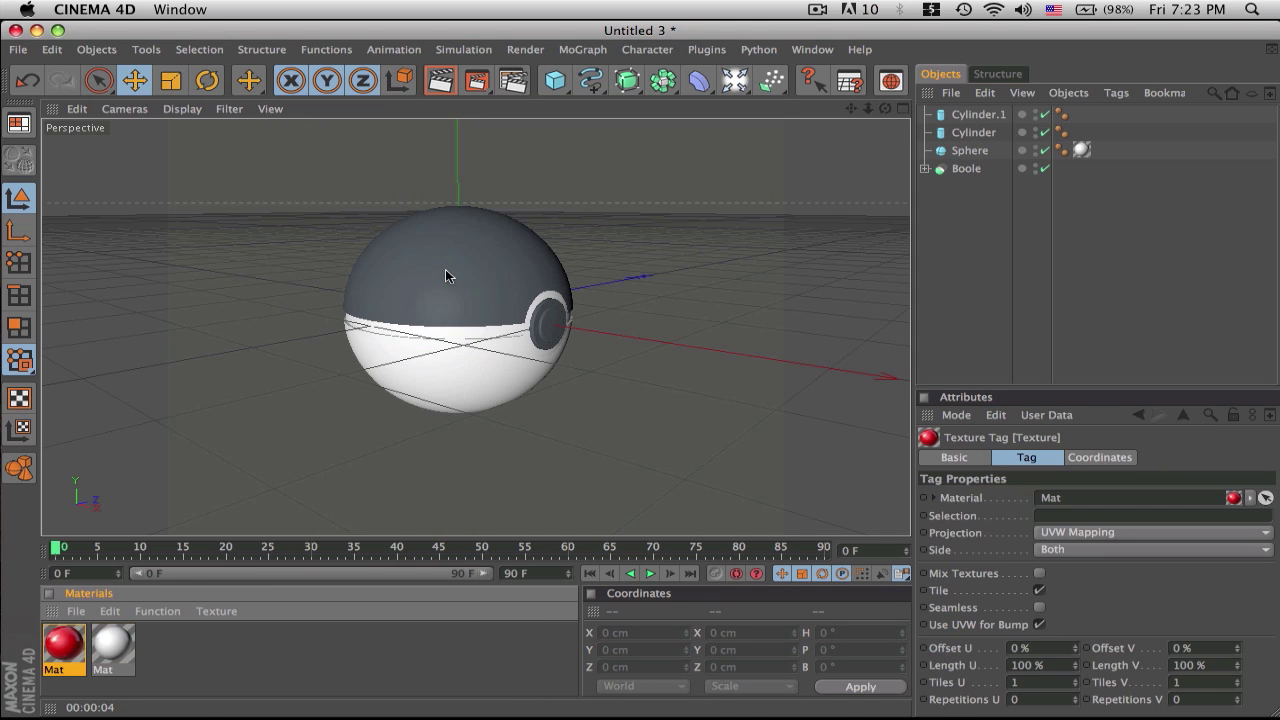
Duplicate the red material and recolour the copy to black, RGB 0, 0, 0
{"action": "left_click", "coordinate": [70, 657]}
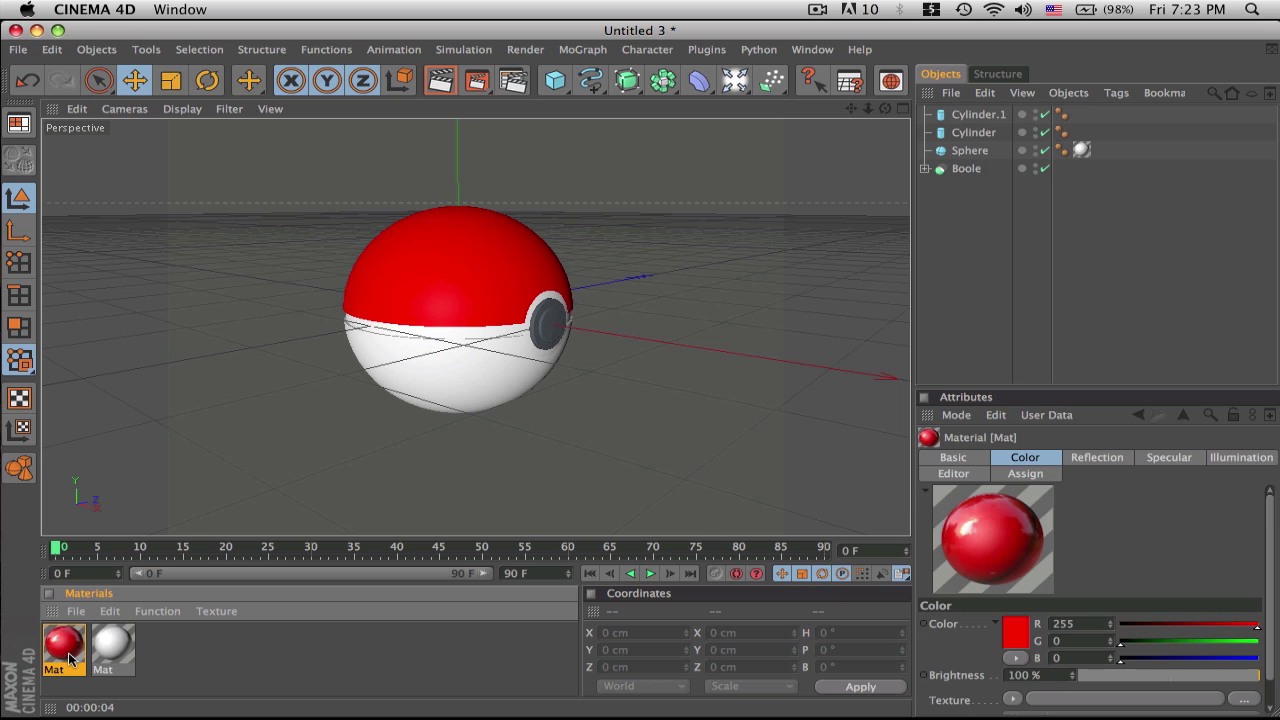
{"action": "key", "text": "super+c"}
{"action": "key", "text": "super+v"}
{"action": "double_click", "coordinate": [80, 645]}
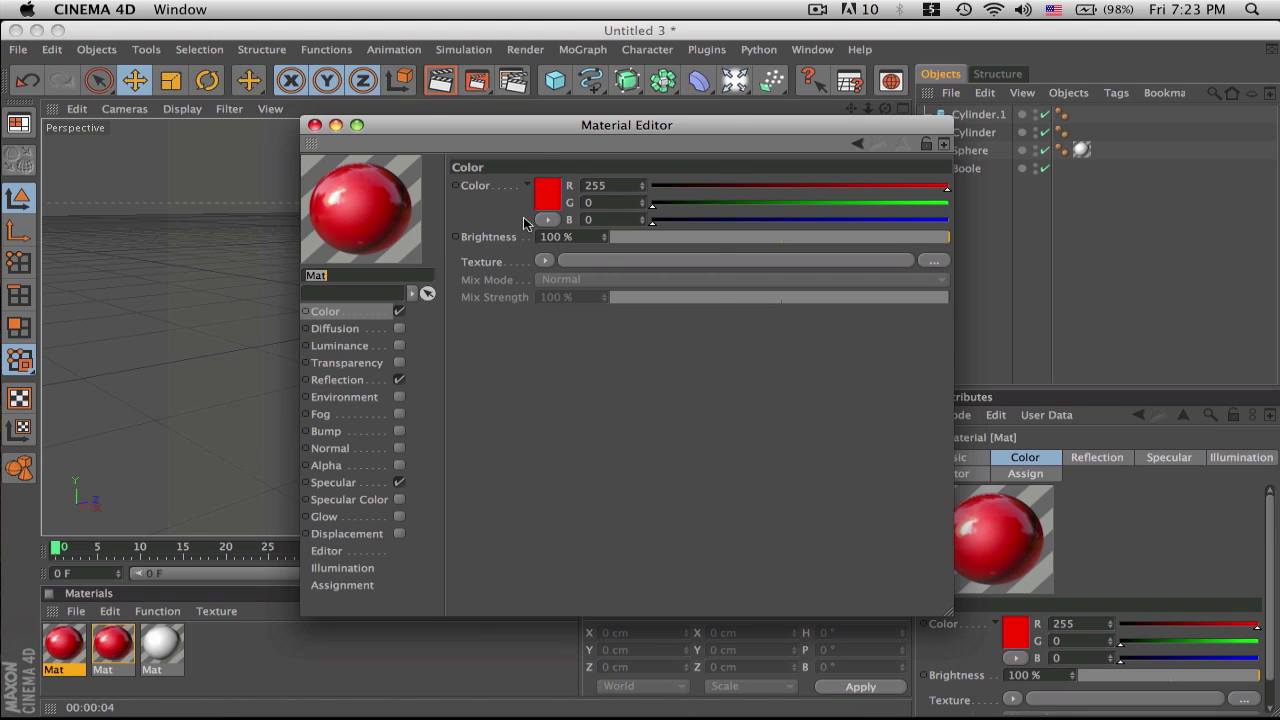
{"action": "left_click", "coordinate": [543, 192]}
{"action": "left_click_drag", "start_coordinate": [497, 193], "coordinate": [381, 239]}
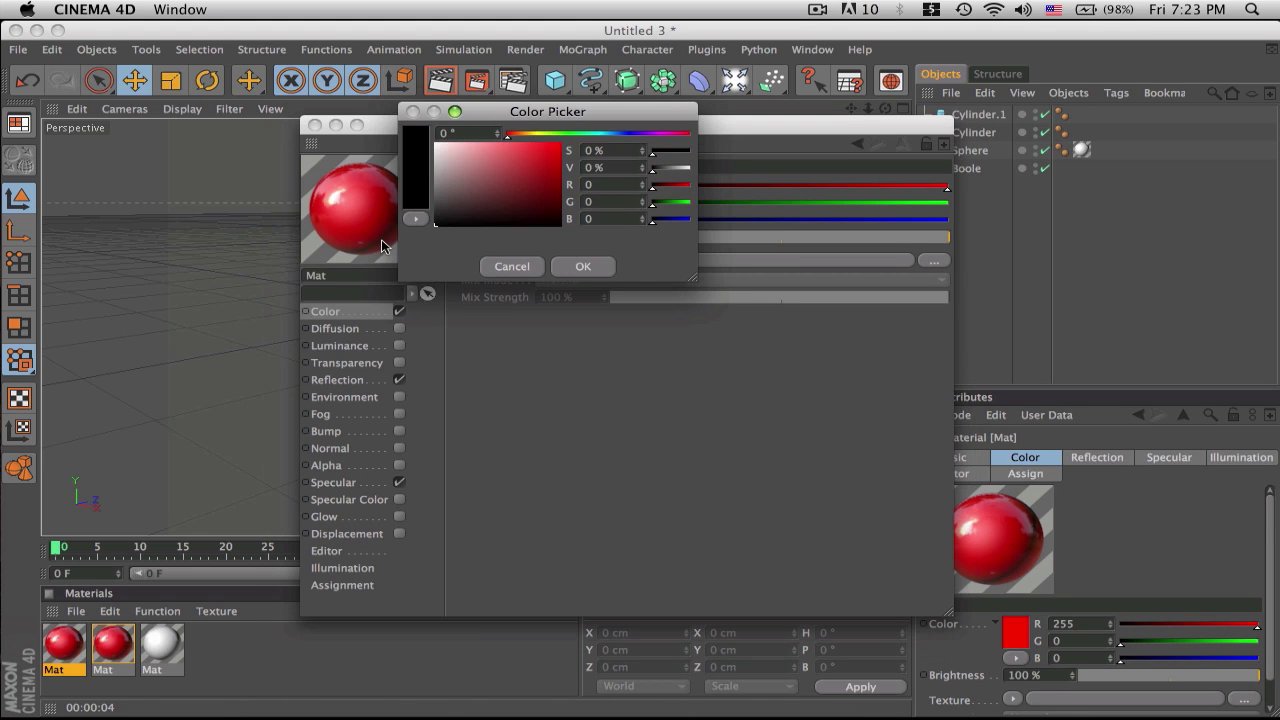
{"action": "left_click", "coordinate": [580, 267]}
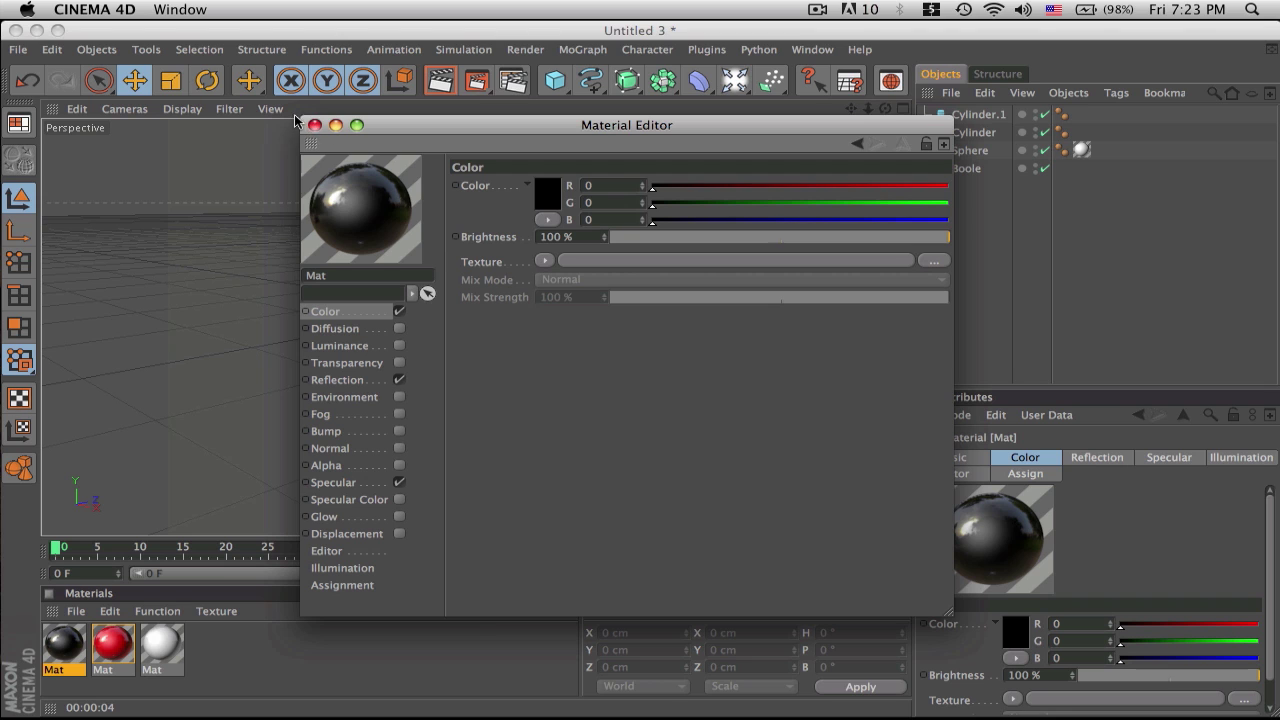
{"action": "left_click", "coordinate": [314, 125]}
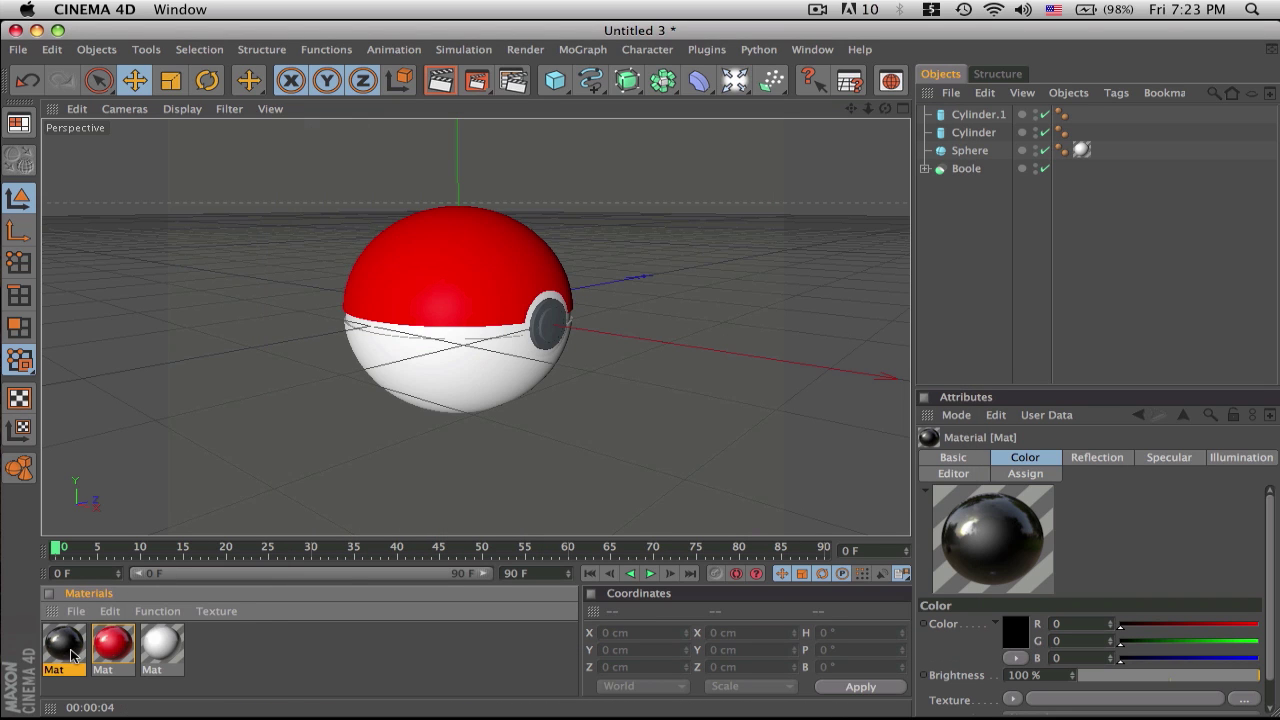
Apply the black material to the inner sphere and the white material to both button cylinders
{"action": "left_click_drag", "start_coordinate": [70, 655], "coordinate": [502, 336]}
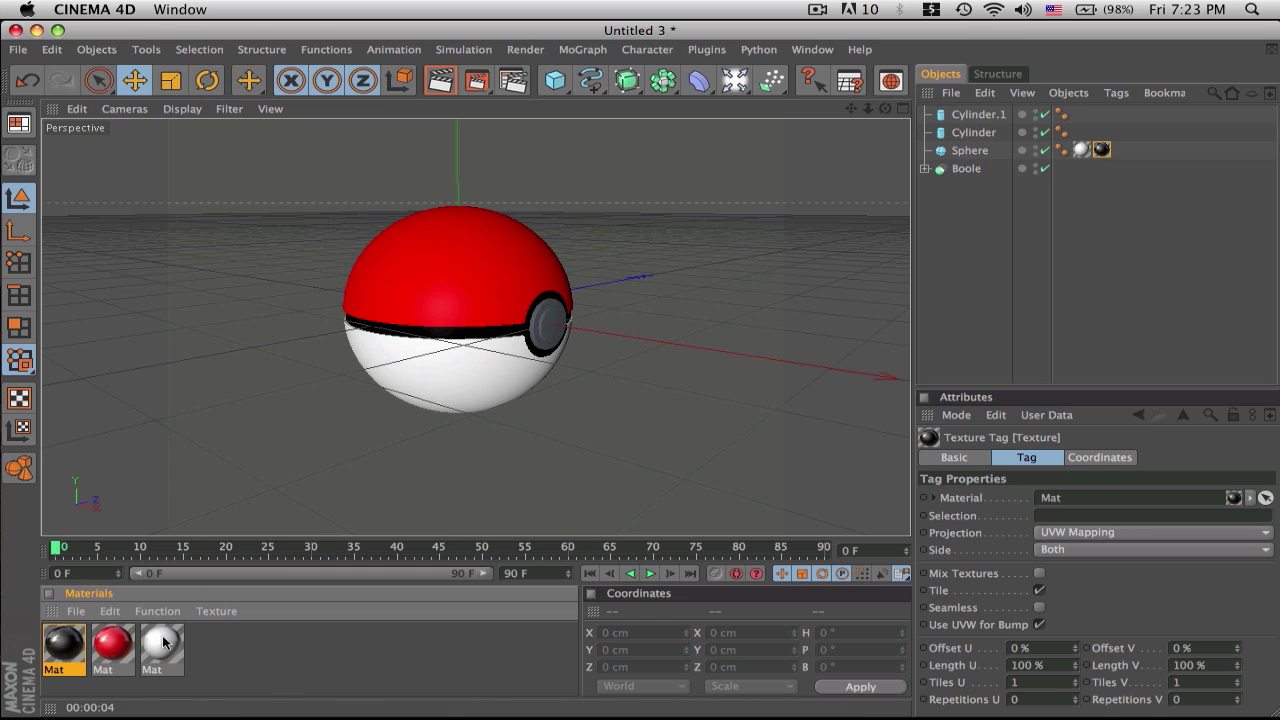
{"action": "left_click_drag", "start_coordinate": [163, 642], "coordinate": [560, 335]}
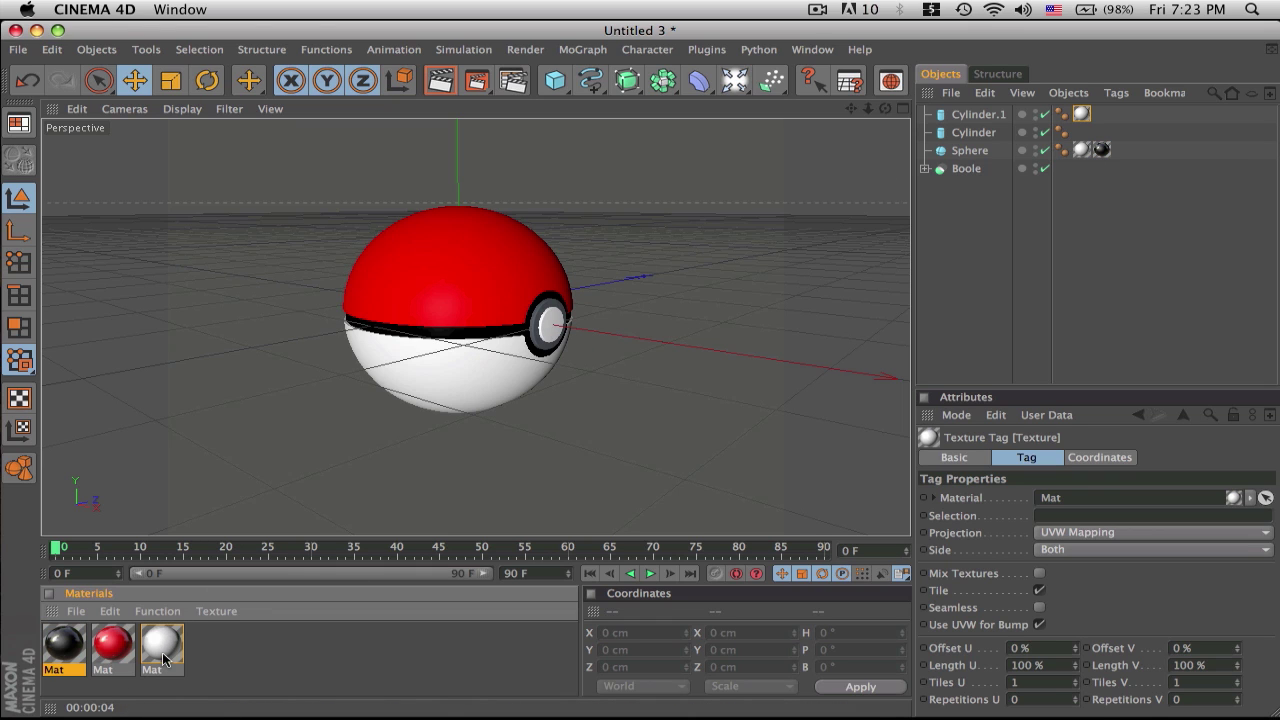
{"action": "left_click_drag", "start_coordinate": [504, 386], "coordinate": [546, 326]}
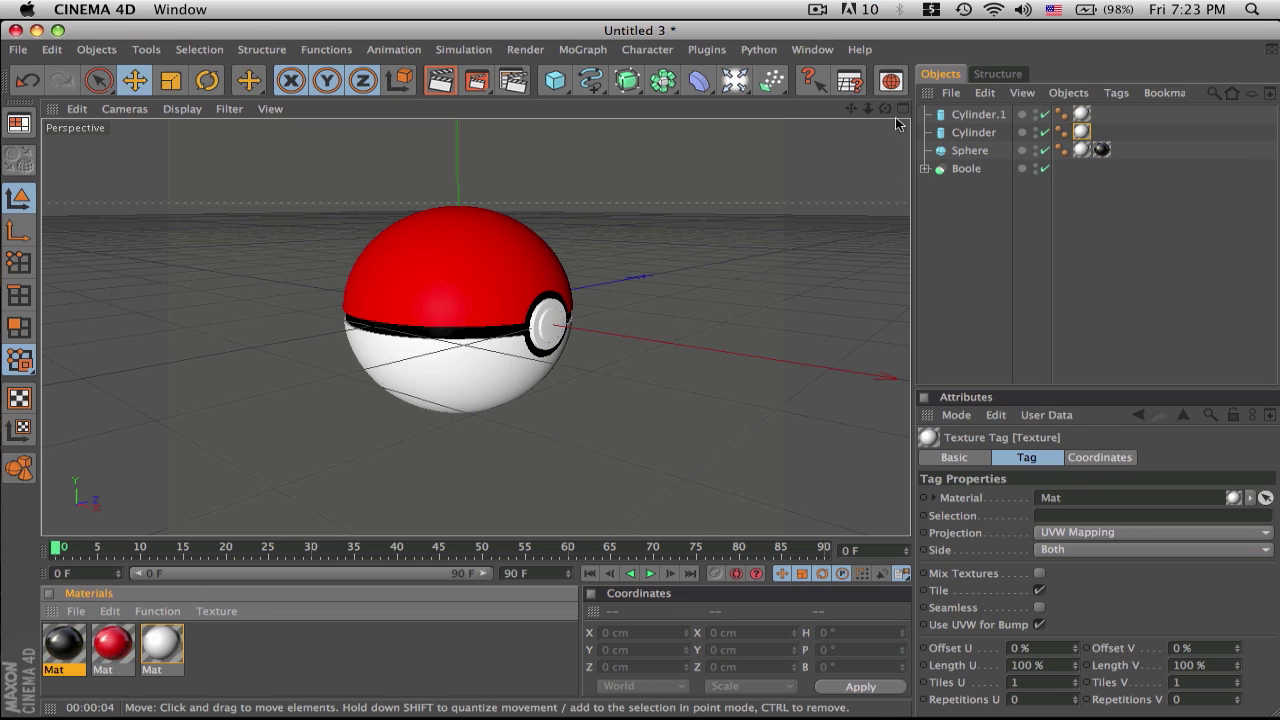
Group both cylinders, the sphere and the Boole object, and name the group poke'ball
{"action": "mouse_move", "coordinate": [886, 113]}
{"action": "left_mouse_down"}
{"action": "mouse_move", "coordinate": [856, 115]}
{"action": "mouse_move", "coordinate": [888, 118]}
{"action": "mouse_move", "coordinate": [888, 132]}
{"action": "left_mouse_up"}
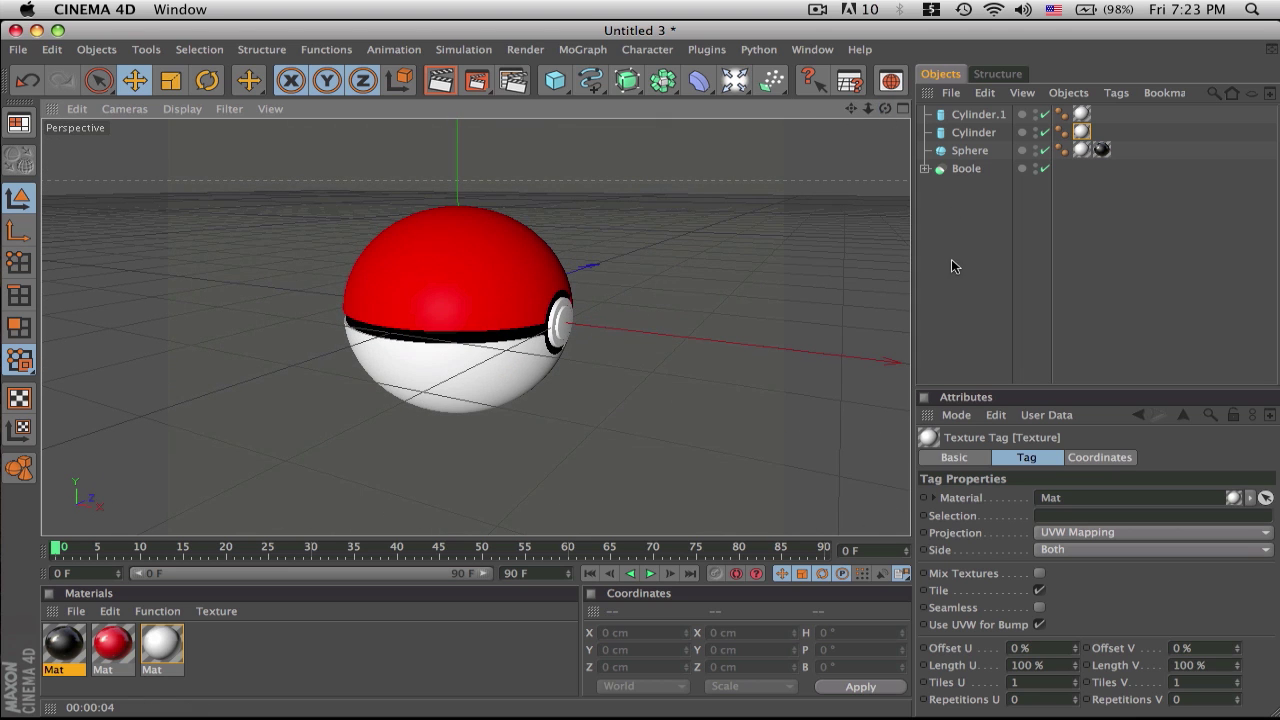
{"action": "left_click_drag", "start_coordinate": [957, 103], "coordinate": [958, 104]}
{"action": "right_click", "coordinate": [970, 108]}
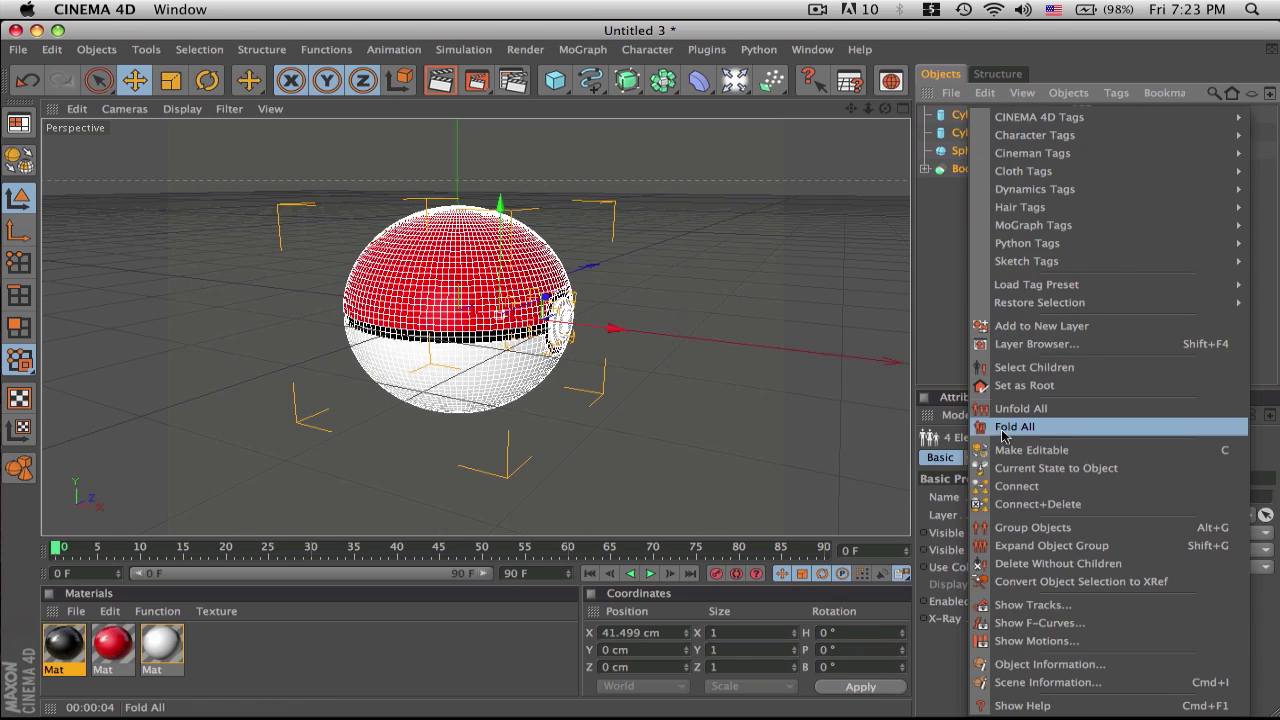
{"action": "left_click", "coordinate": [1020, 533]}
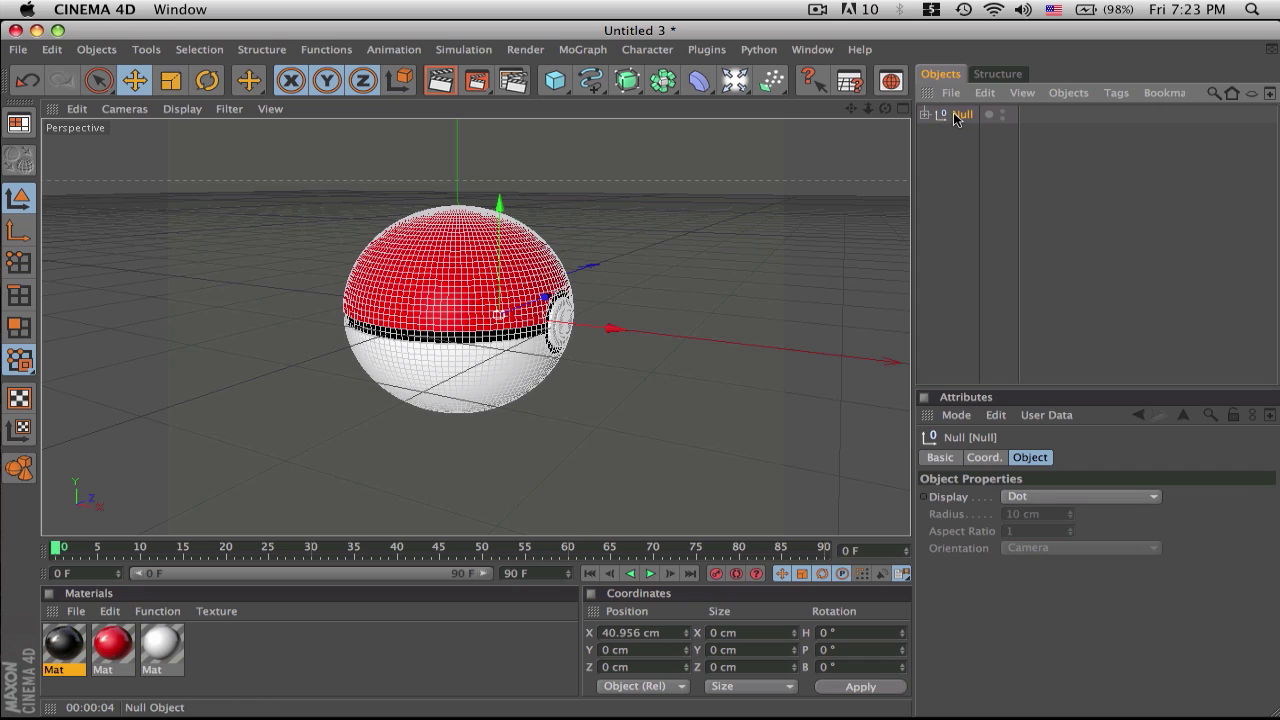
{"action": "double_click", "coordinate": [962, 115]}
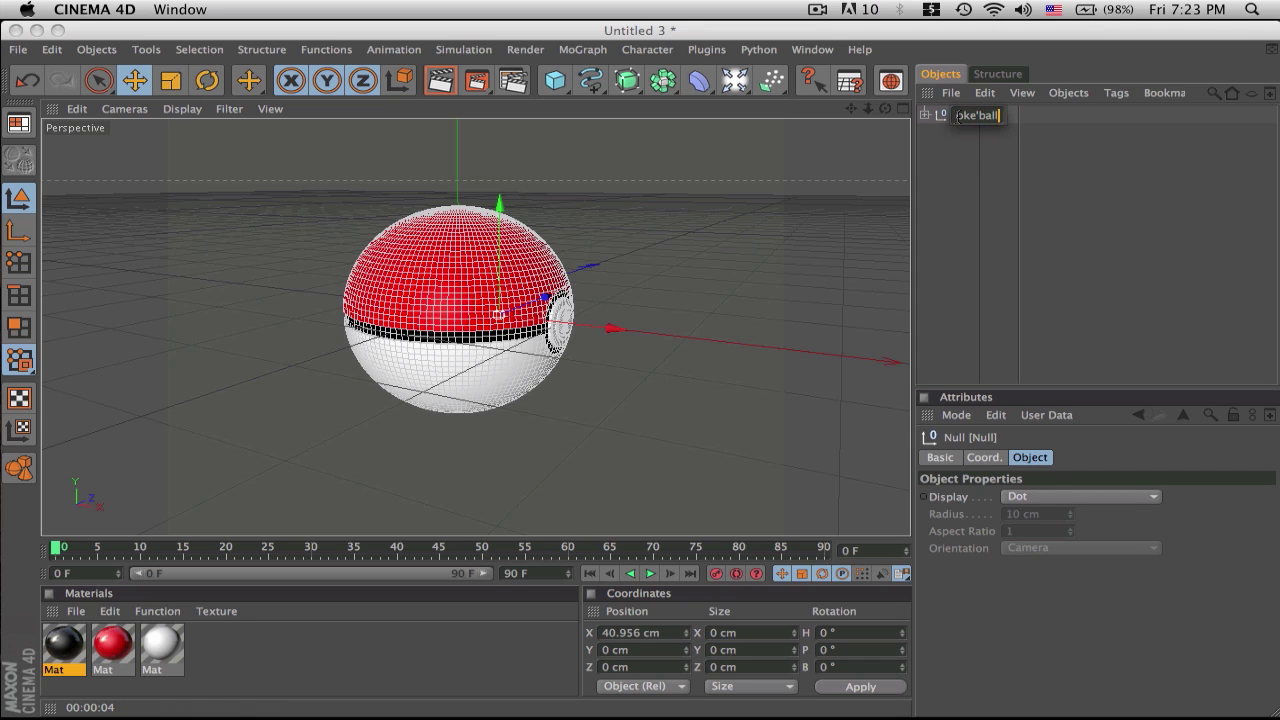
{"action": "type", "text": "poke'ball"}
{"action": "key", "text": "Return"}
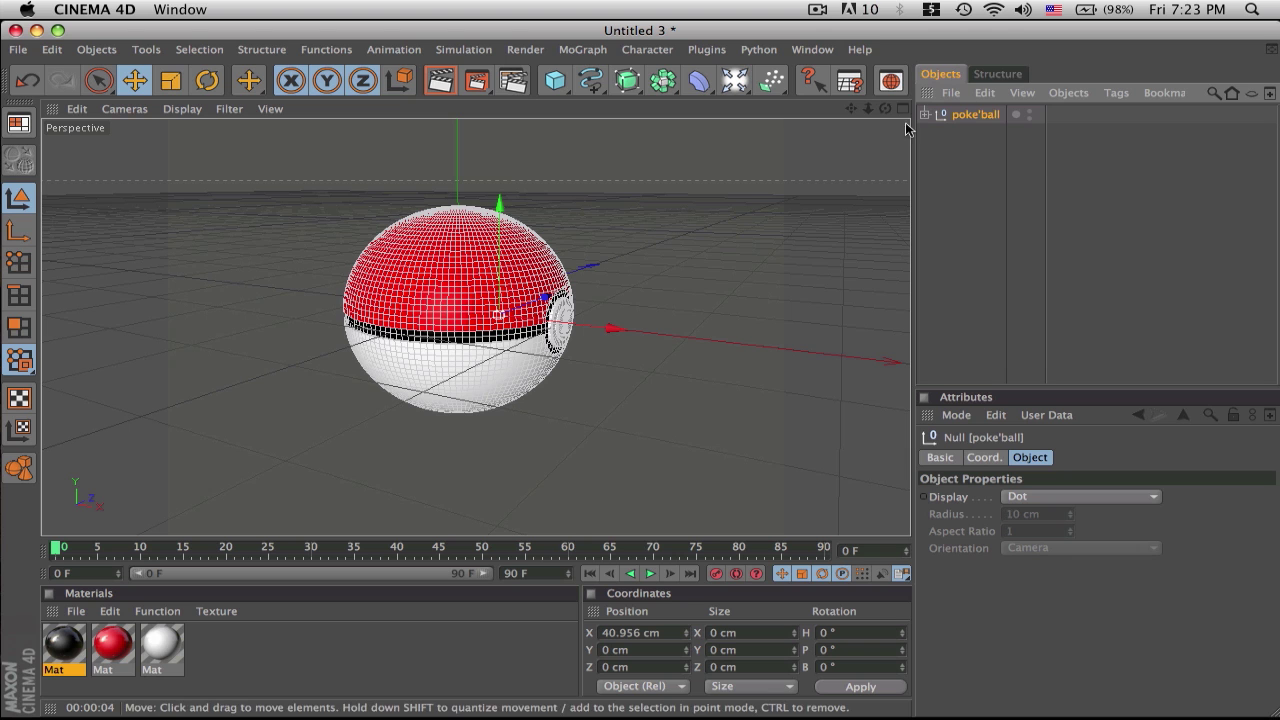
Add a Floor object and lower it to the underside of the ball, at a Y position of about -101.5 cm
{"action": "left_click_drag", "start_coordinate": [734, 80], "coordinate": [926, 228]}
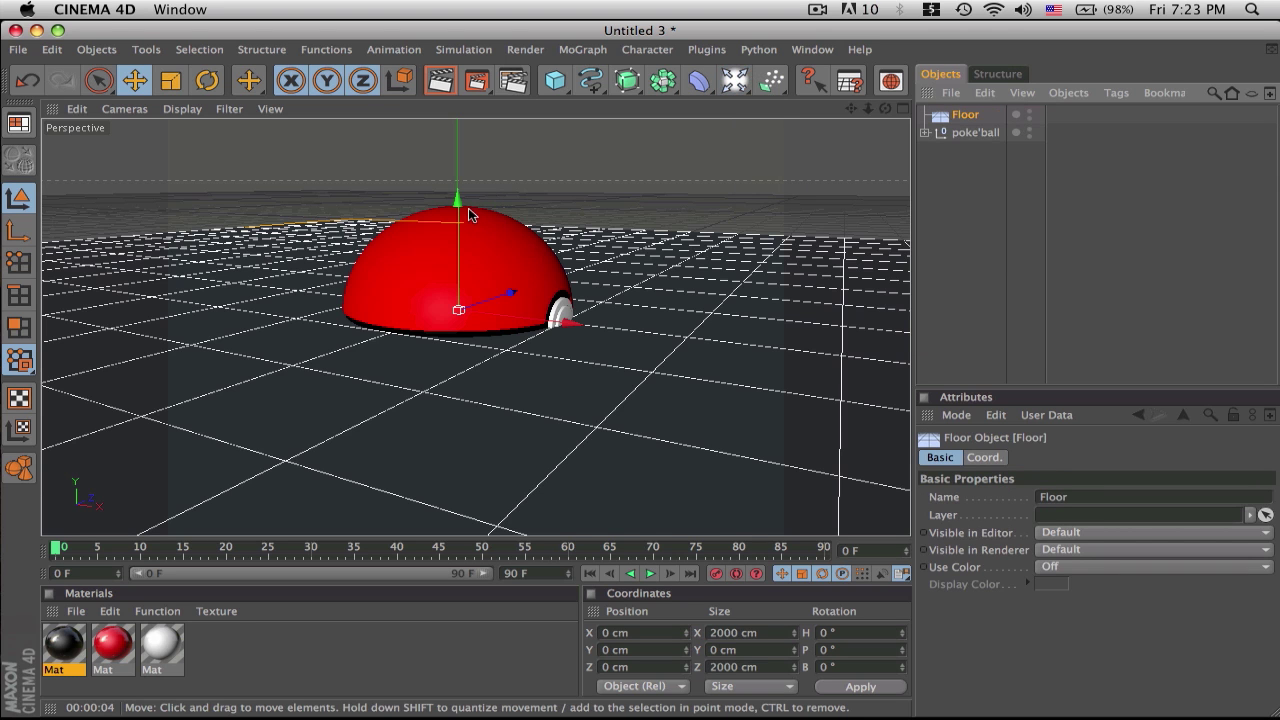
{"action": "left_click_drag", "start_coordinate": [457, 210], "coordinate": [457, 288]}
{"action": "left_click_drag", "start_coordinate": [885, 108], "coordinate": [787, 150]}
{"action": "left_click_drag", "start_coordinate": [458, 300], "coordinate": [458, 301]}
{"action": "left_click_drag", "start_coordinate": [885, 108], "coordinate": [800, 149]}
{"action": "left_click_drag", "start_coordinate": [470, 362], "coordinate": [470, 366]}
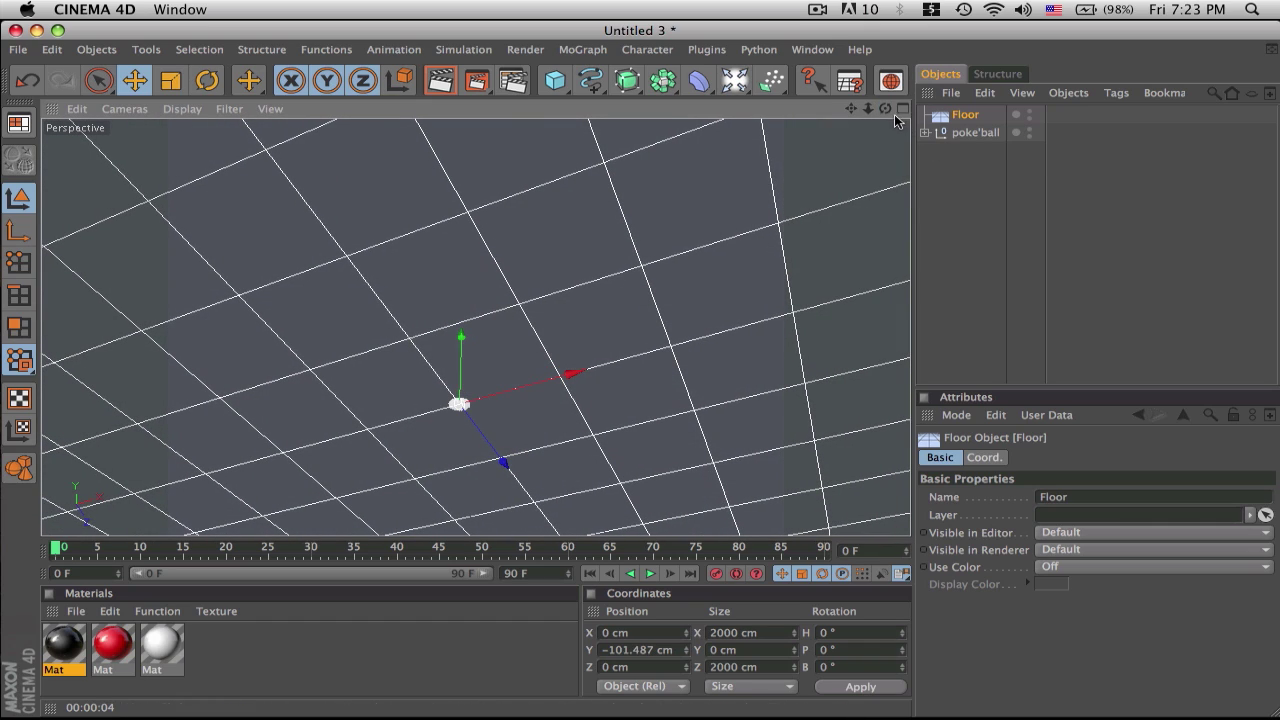
{"action": "left_click_drag", "start_coordinate": [885, 108], "coordinate": [868, 205]}
Rotate the poke'ball group so the ball tilts and its button faces upward and toward the view
{"action": "left_click", "coordinate": [954, 133]}
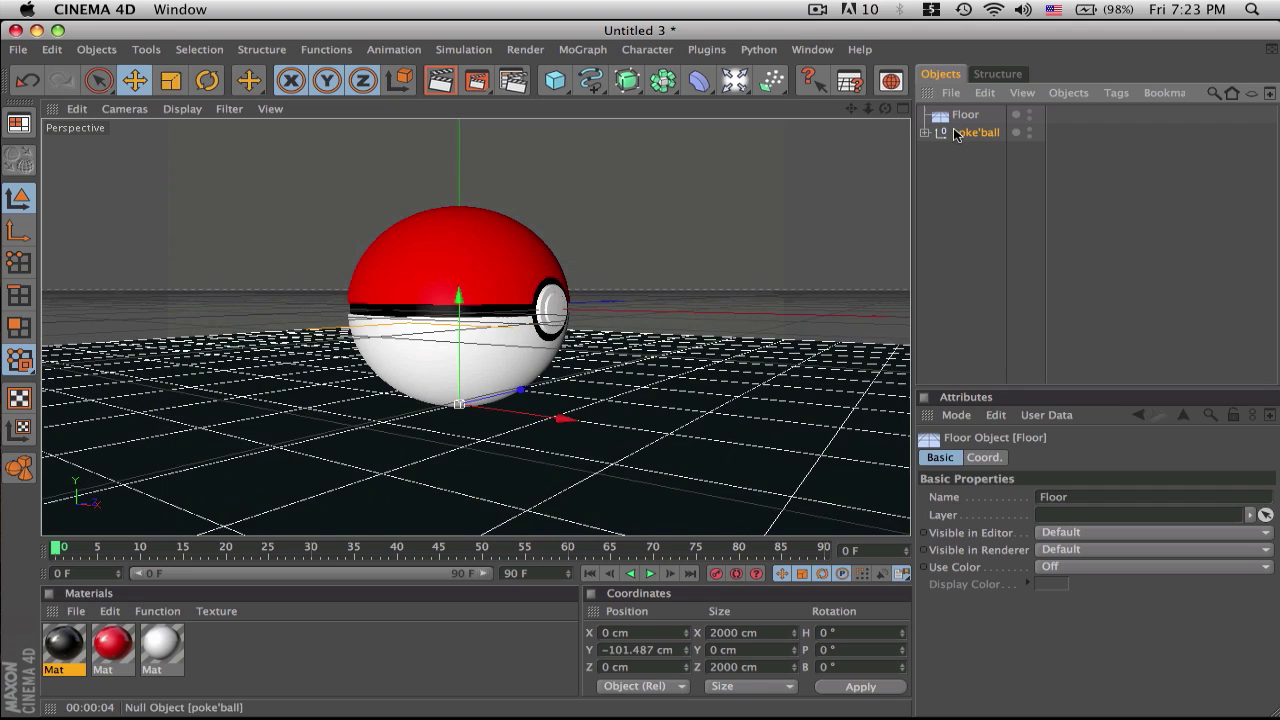
{"action": "left_click", "coordinate": [955, 135]}
{"action": "left_click", "coordinate": [207, 80]}
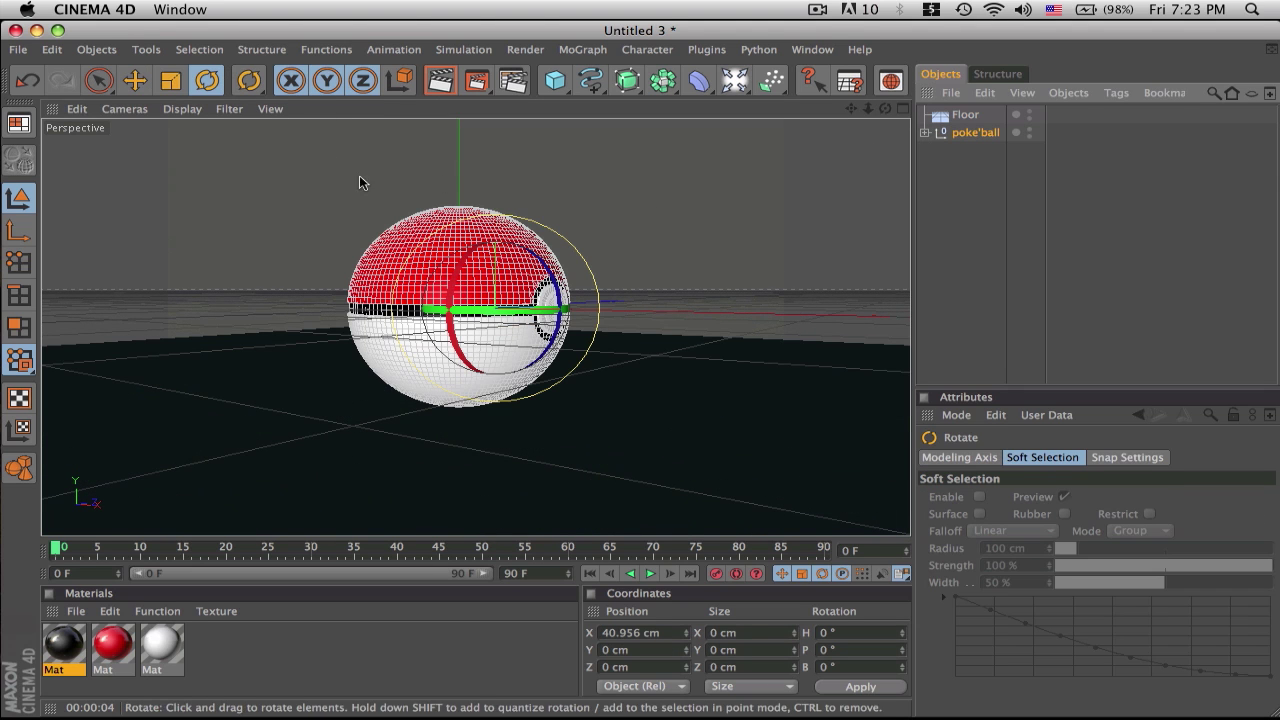
{"action": "left_click_drag", "start_coordinate": [560, 300], "coordinate": [490, 295]}
Lower the Floor to the underside of the tilted ball, at a Y position of about -120 cm
{"action": "left_click", "coordinate": [965, 114]}
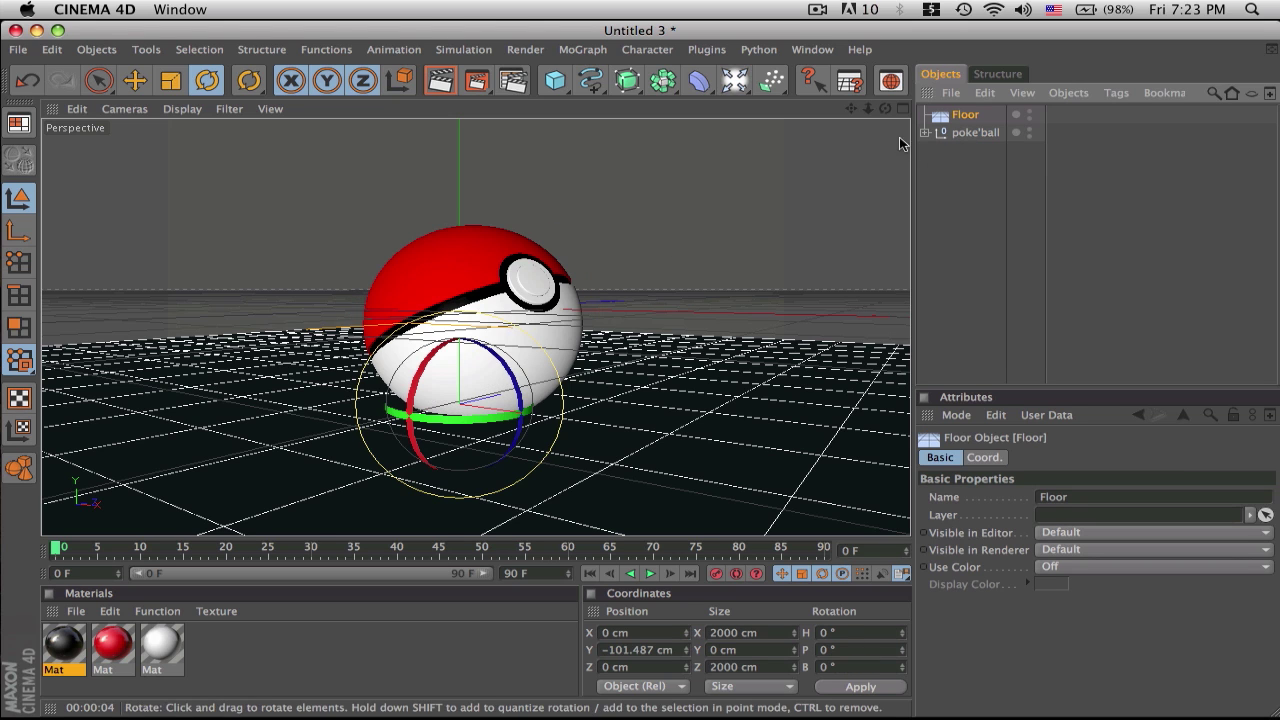
{"action": "left_click_drag", "start_coordinate": [886, 117], "coordinate": [543, 126]}
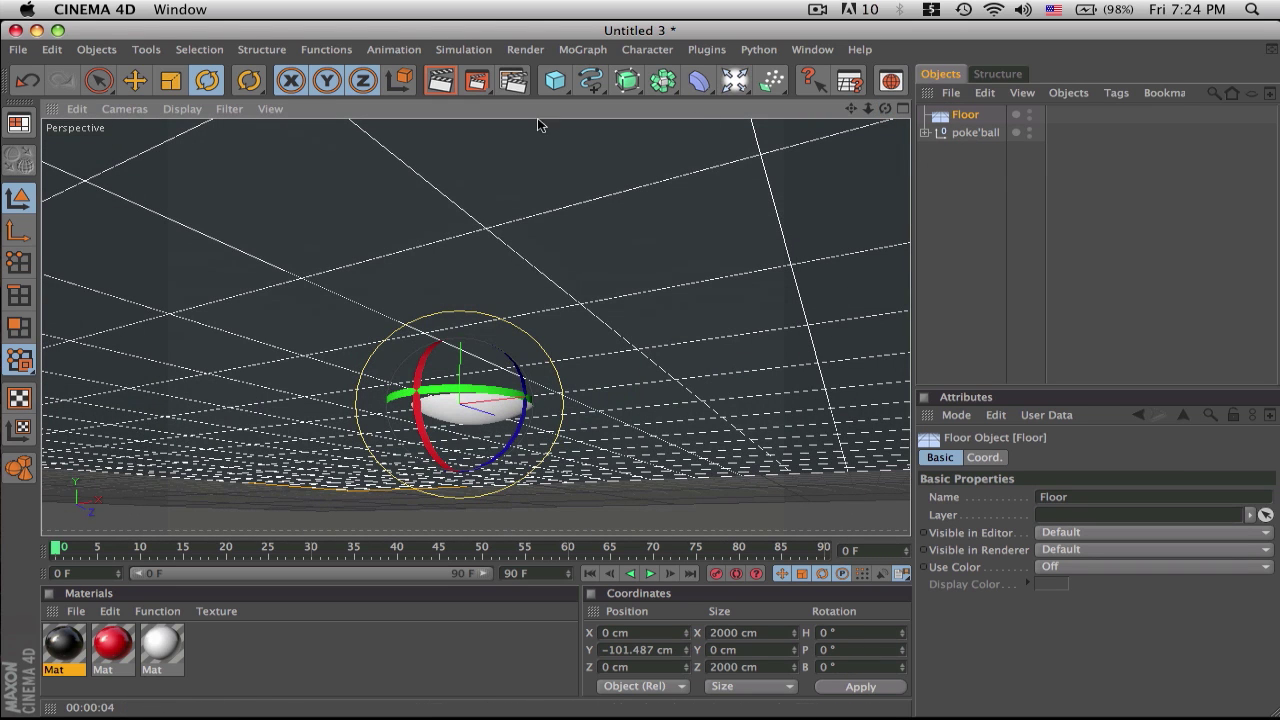
{"action": "left_click", "coordinate": [135, 80]}
{"action": "left_click_drag", "start_coordinate": [460, 315], "coordinate": [458, 398]}
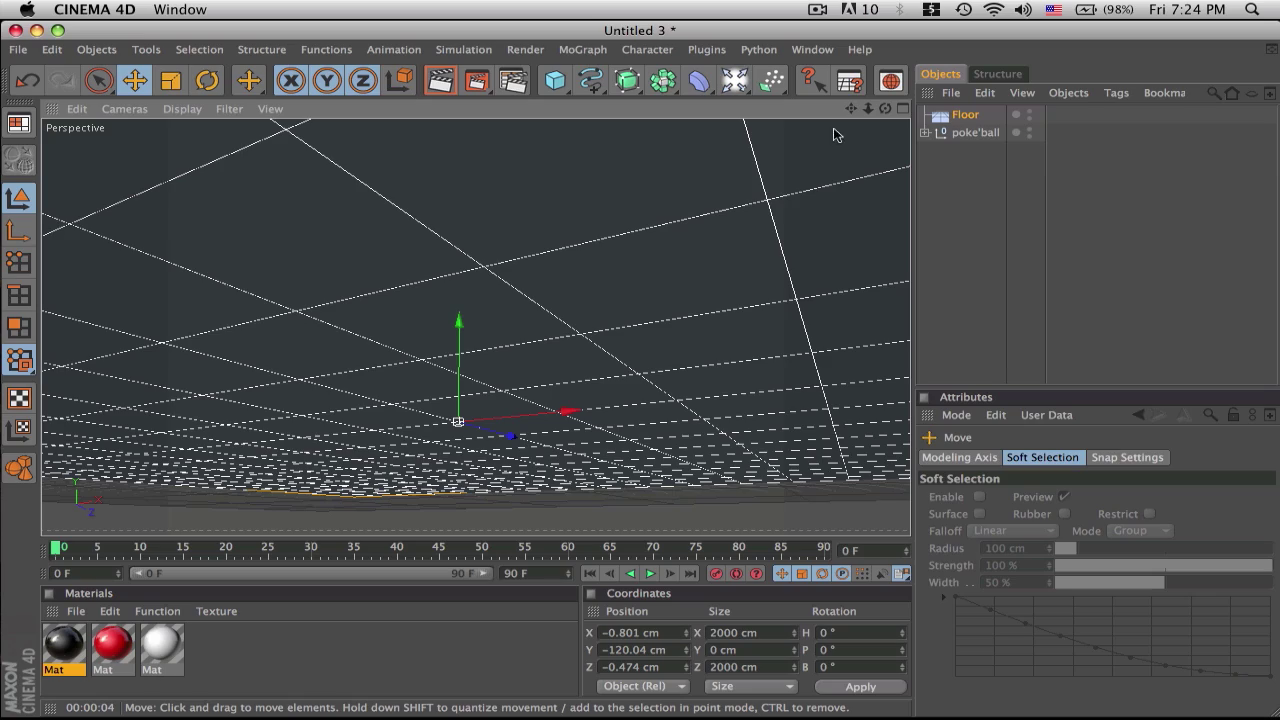
{"action": "mouse_move", "coordinate": [885, 108]}
{"action": "left_mouse_down"}
{"action": "mouse_move", "coordinate": [885, 180]}
{"action": "mouse_move", "coordinate": [885, 150]}
{"action": "mouse_move", "coordinate": [860, 112]}
{"action": "left_mouse_up"}
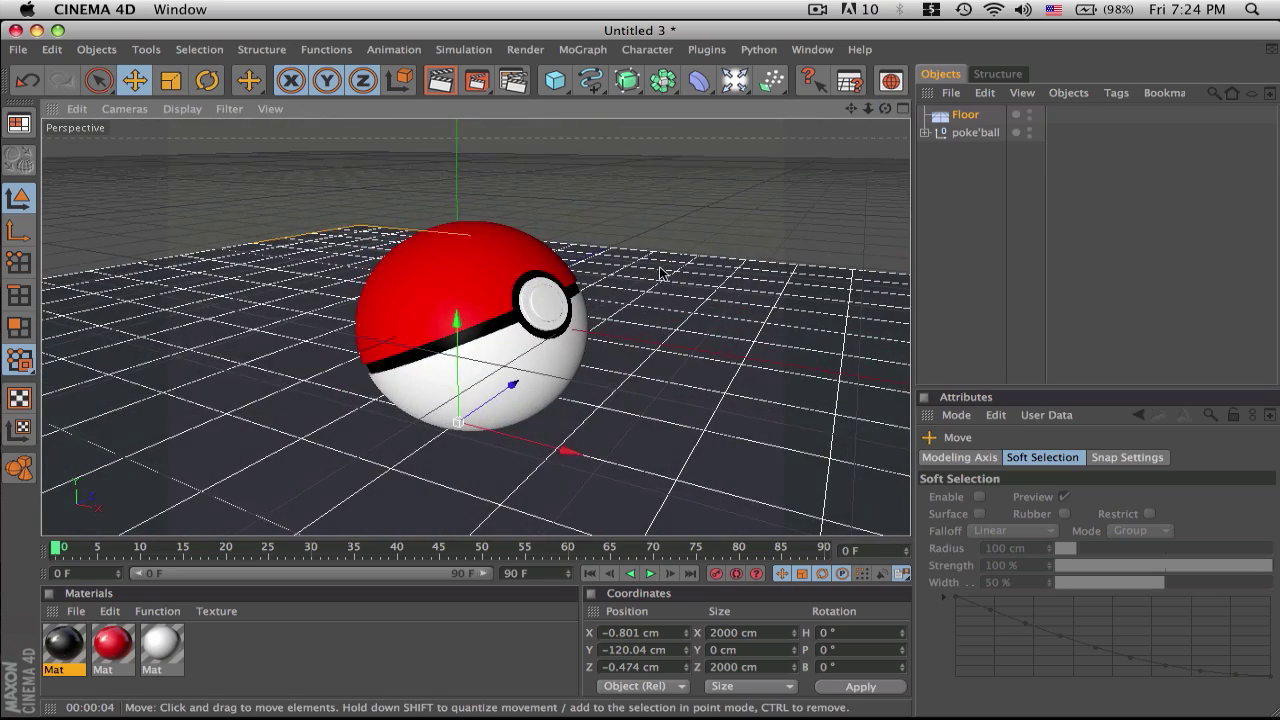
{"action": "scroll", "coordinate": [660, 273], "scroll_direction": "down", "scroll_amount": 3}
Create a new default grey material and apply it to the Floor
{"action": "left_click", "coordinate": [162, 643]}
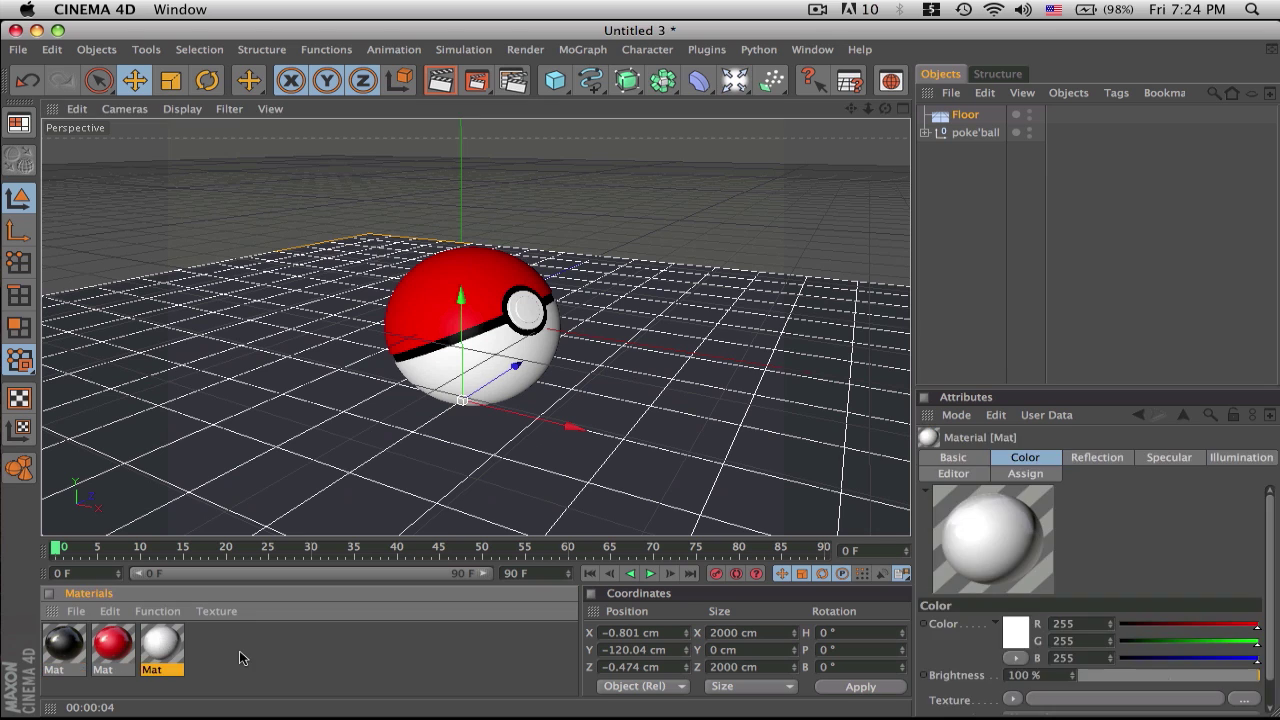
{"action": "double_click", "coordinate": [239, 650]}
{"action": "left_click_drag", "start_coordinate": [57, 652], "coordinate": [280, 452]}
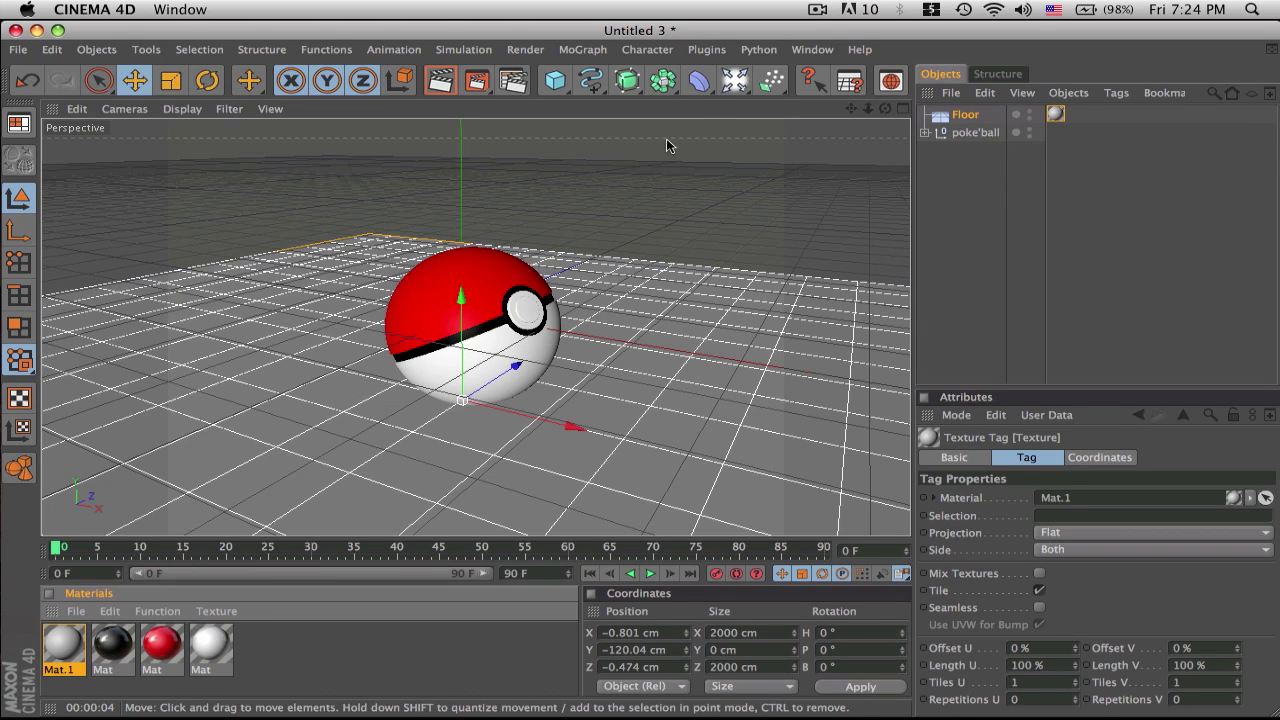
Add a Sky object with the same grey material as the floor and render the perspective view
{"action": "left_click_drag", "start_coordinate": [735, 80], "coordinate": [812, 256]}
{"action": "left_click_drag", "start_coordinate": [57, 642], "coordinate": [965, 118]}
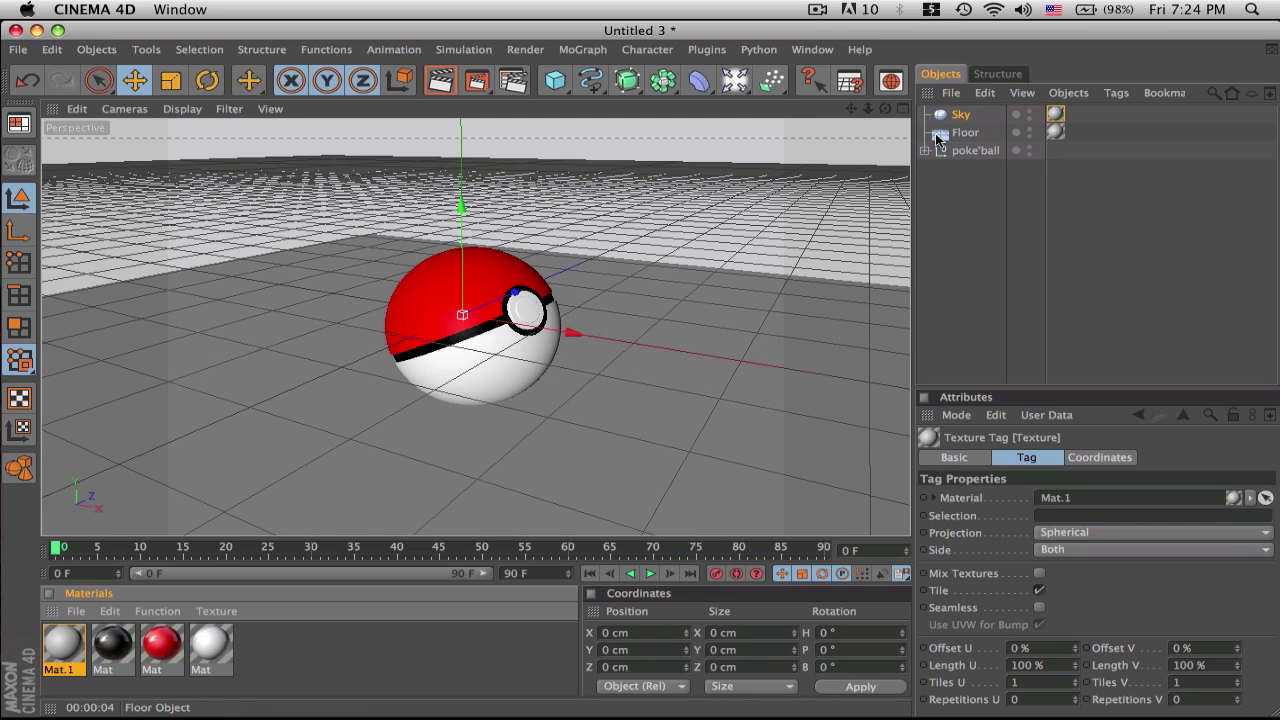
{"action": "left_click", "coordinate": [440, 80]}
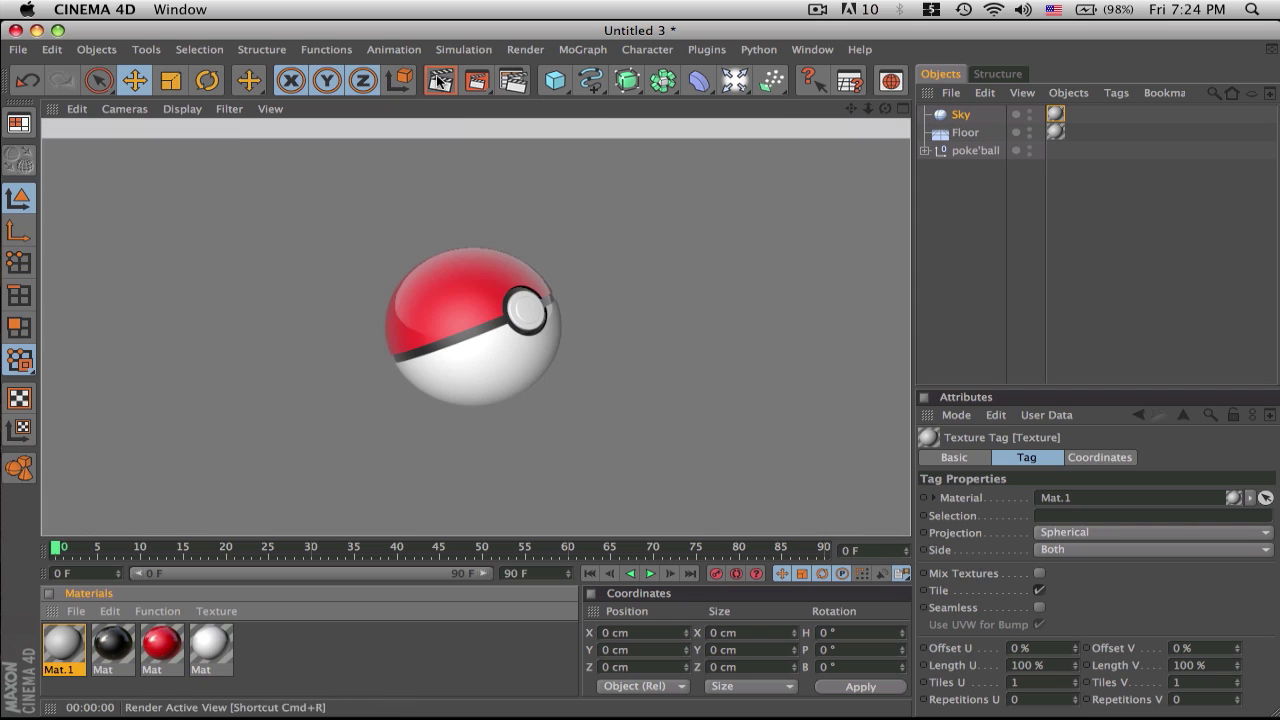
{"action": "left_click", "coordinate": [995, 236]}
{"action": "left_click", "coordinate": [728, 82]}
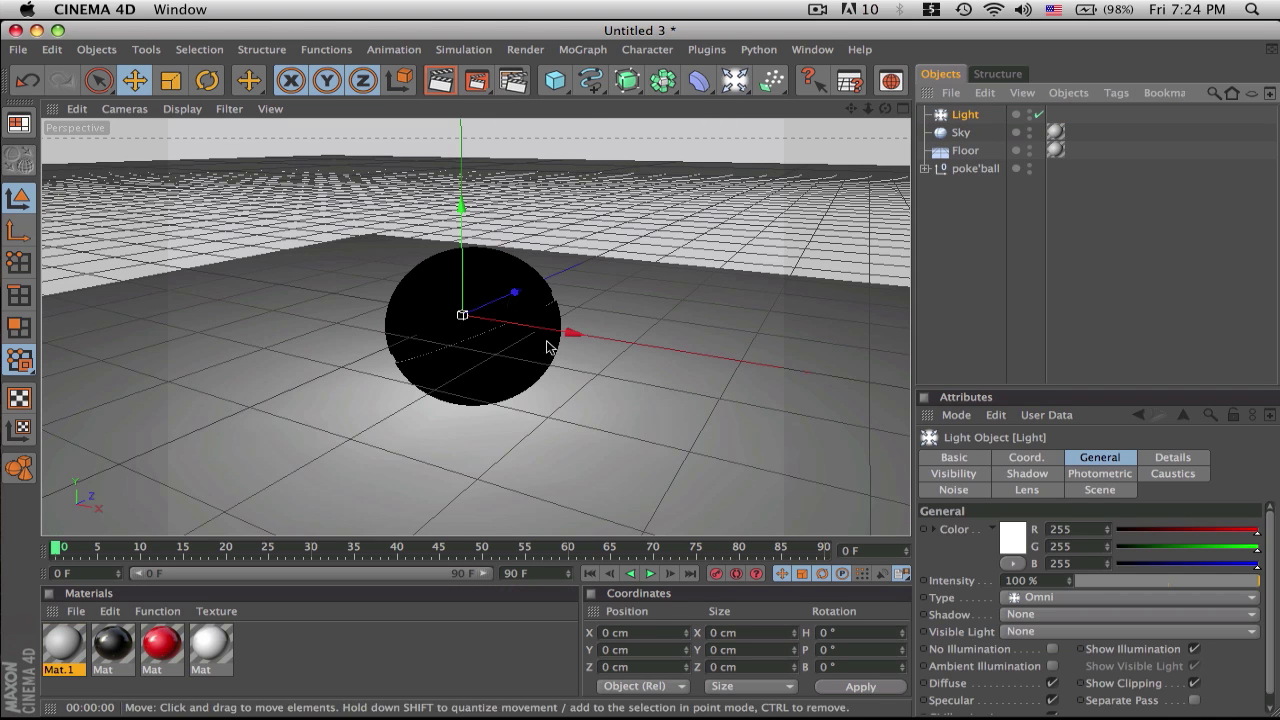
{"action": "left_click_drag", "start_coordinate": [566, 334], "coordinate": [840, 378]}
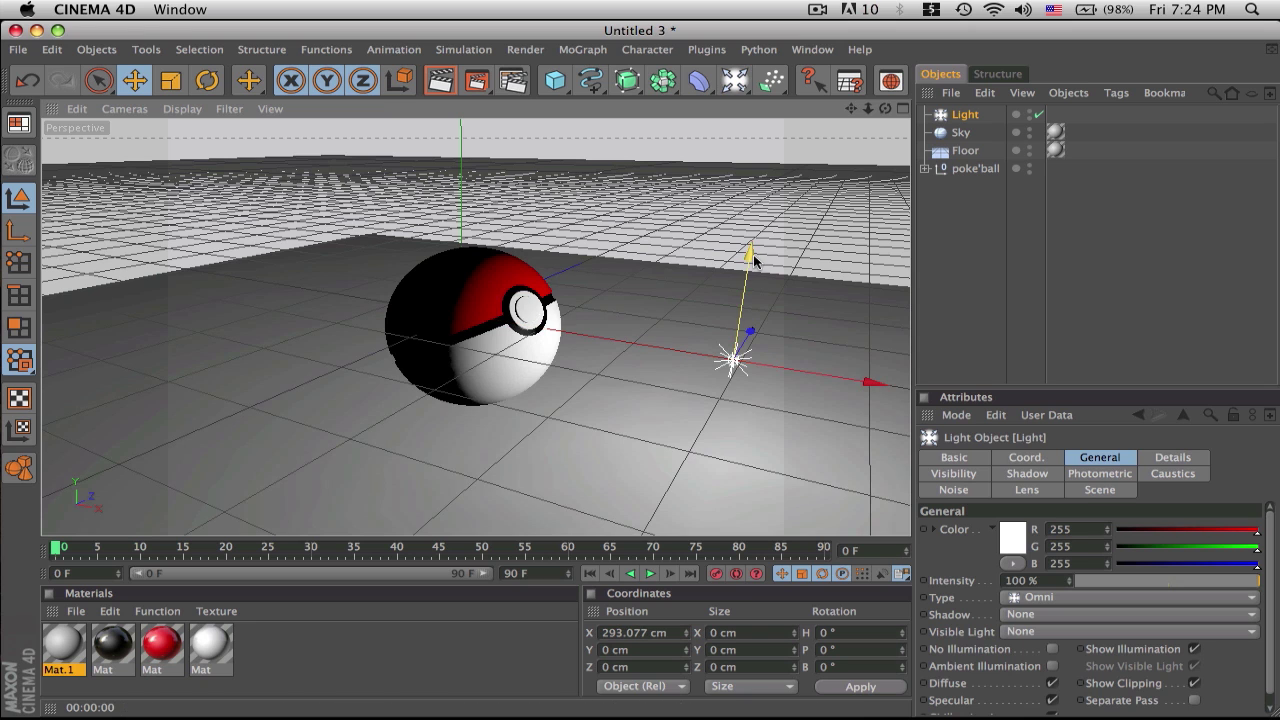
{"action": "left_click_drag", "start_coordinate": [754, 260], "coordinate": [781, 85]}
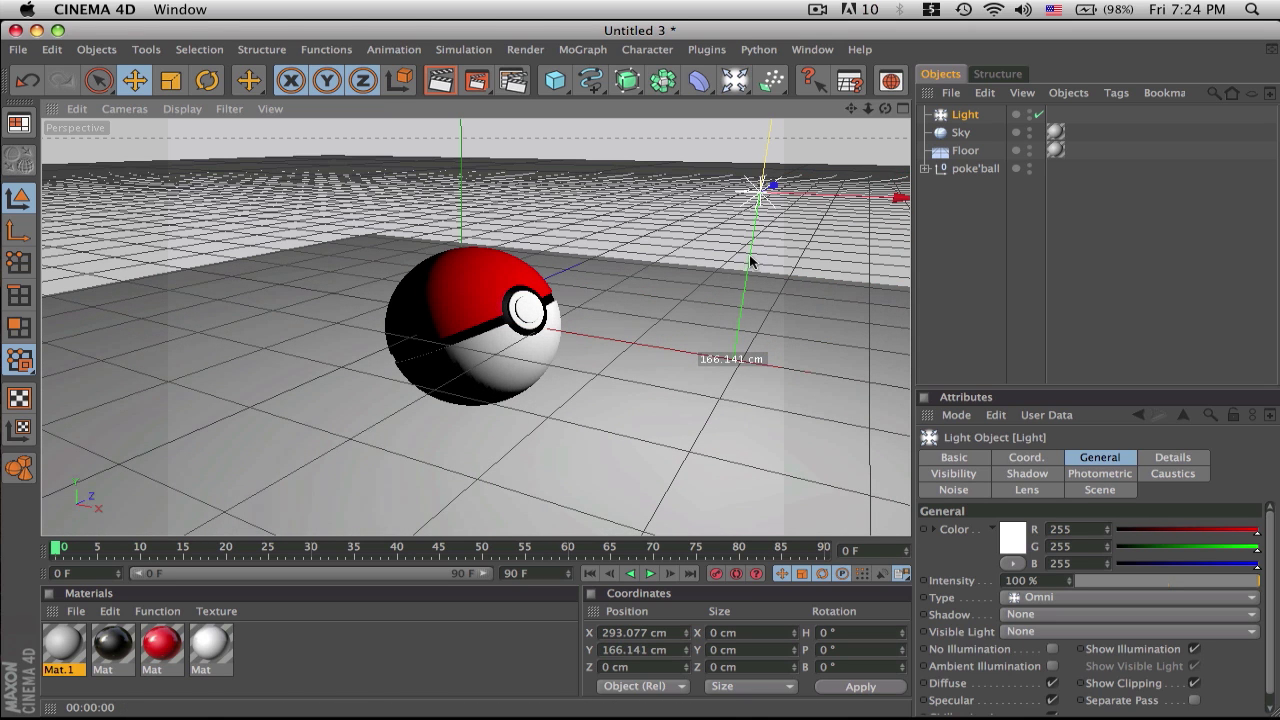
{"action": "key", "text": "Delete"}
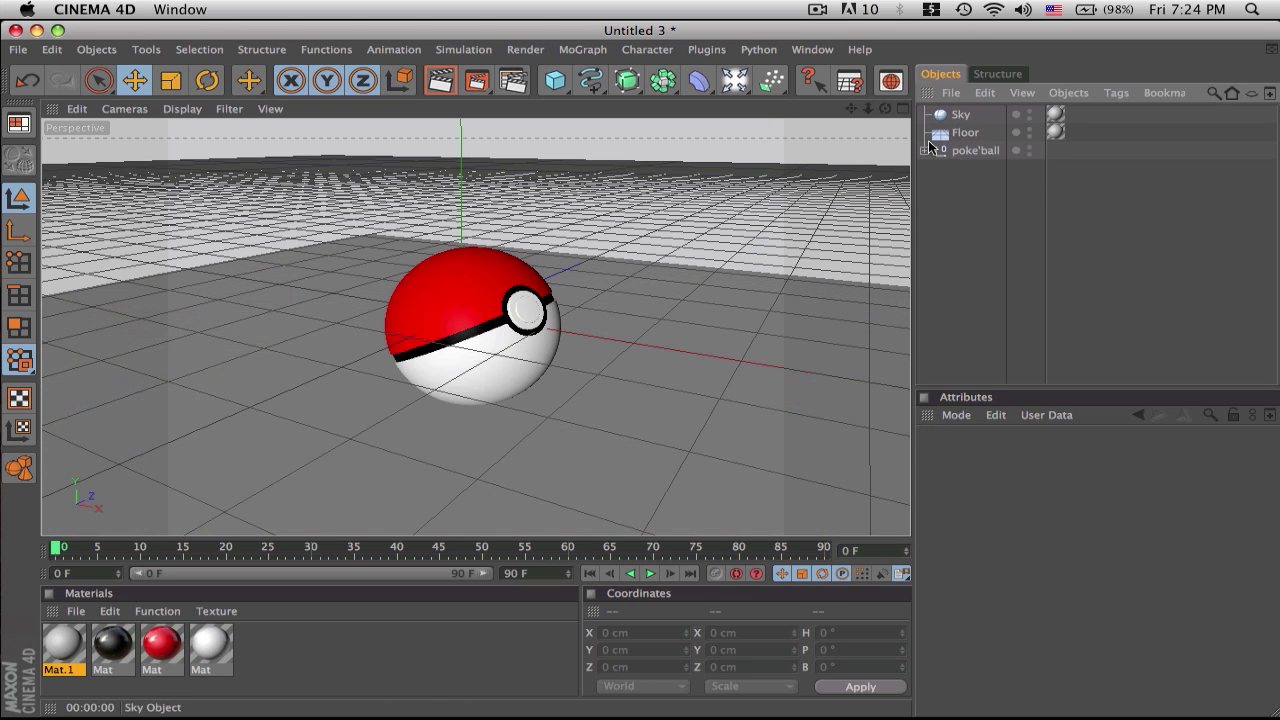
Add a Plane above the ball at a Y position of about 107 cm and size it 100 by 100 cm
{"action": "left_click_drag", "start_coordinate": [563, 88], "coordinate": [735, 133]}
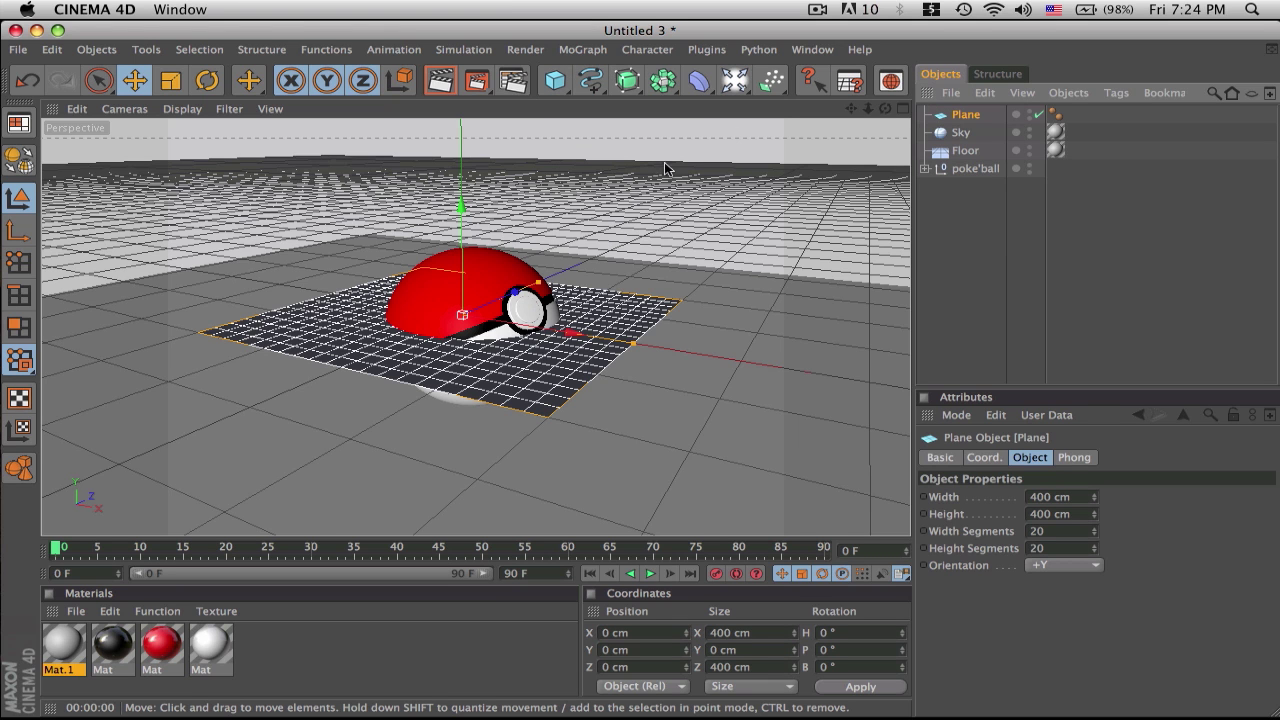
{"action": "left_click_drag", "start_coordinate": [461, 207], "coordinate": [461, 122]}
{"action": "left_click_drag", "start_coordinate": [462, 170], "coordinate": [462, 167]}
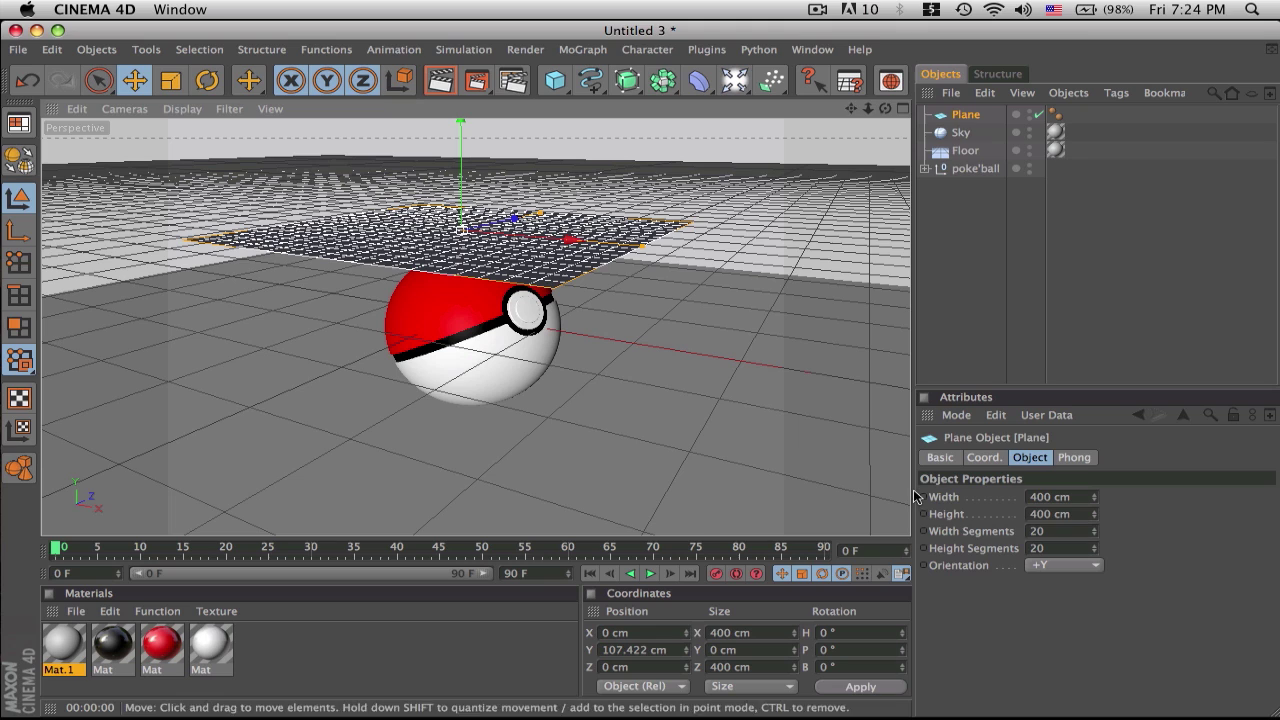
{"action": "left_click", "coordinate": [712, 632]}
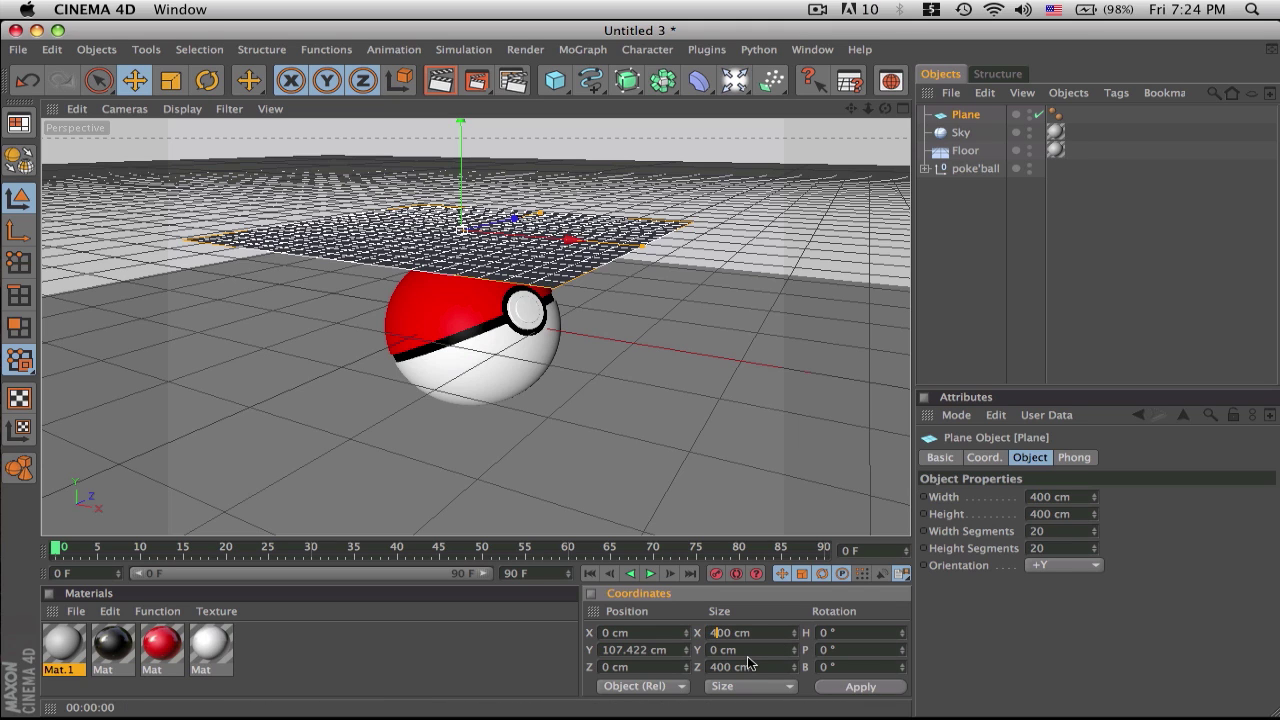
{"action": "type", "text": "1"}
{"action": "key", "text": "Return"}
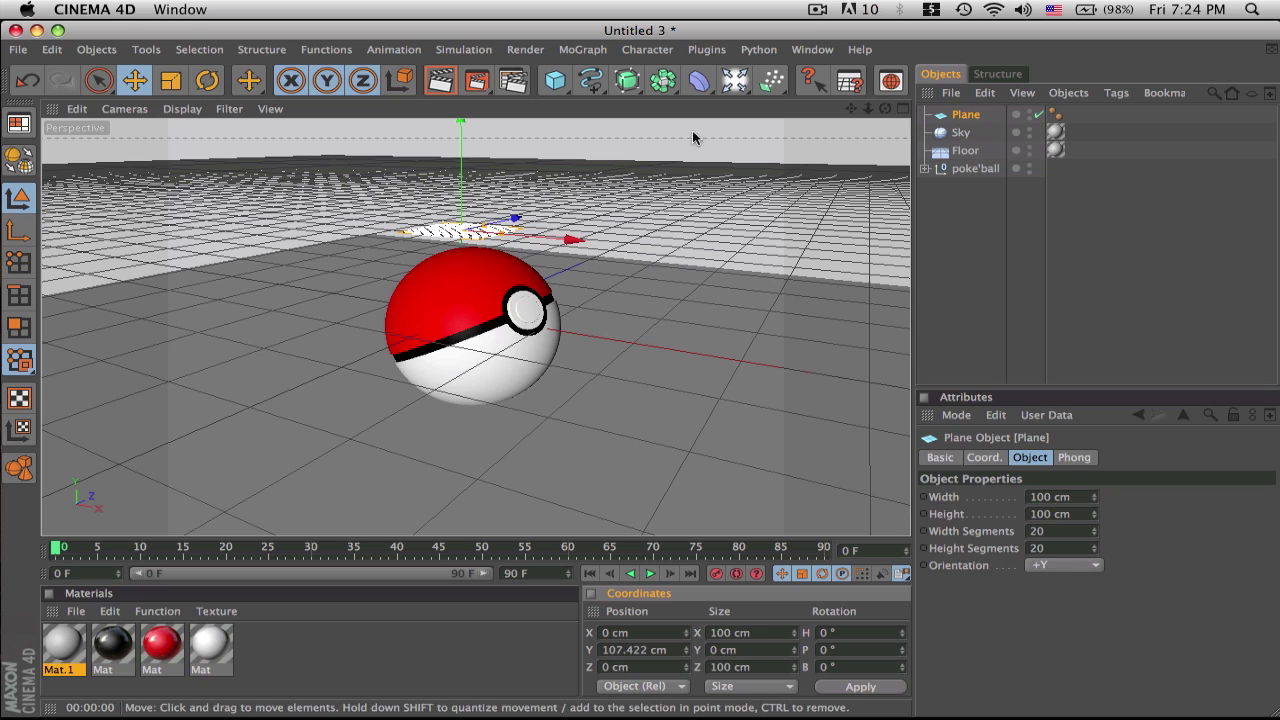
Add a MoGraph Cloner and nest the Plane inside it
{"action": "left_click", "coordinate": [645, 50]}
{"action": "mouse_move", "coordinate": [586, 54]}
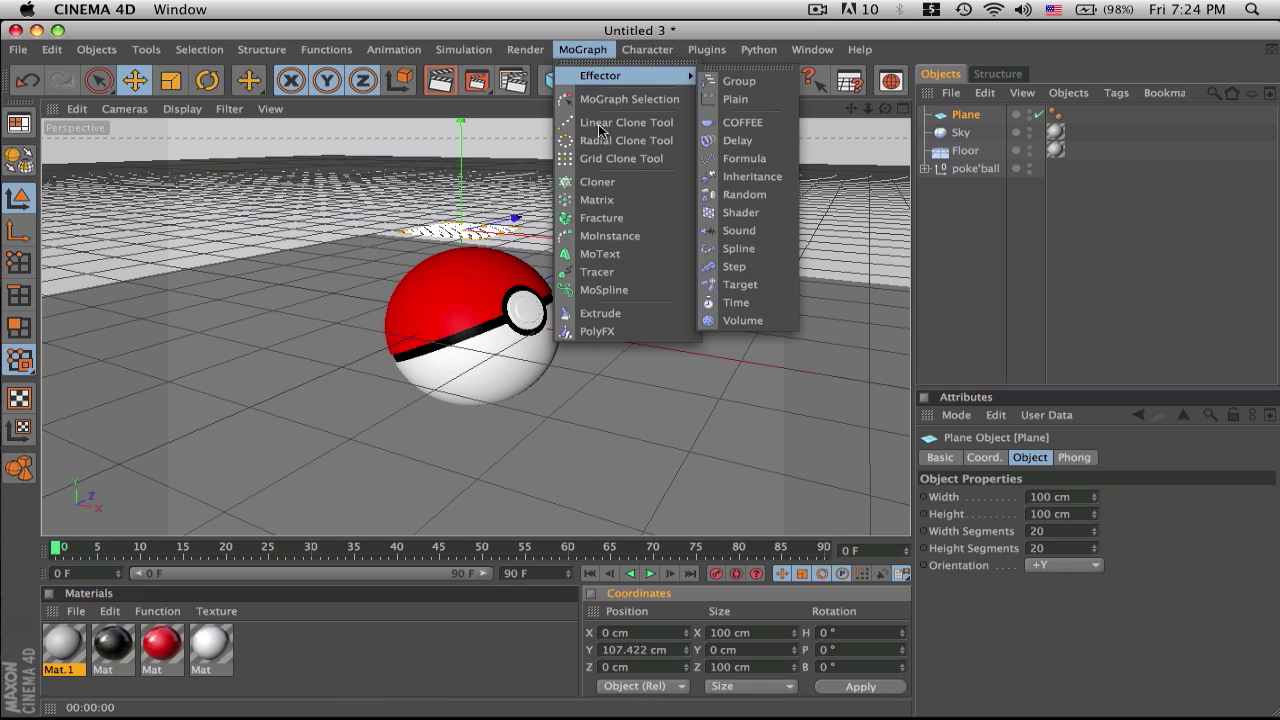
{"action": "left_click", "coordinate": [614, 190]}
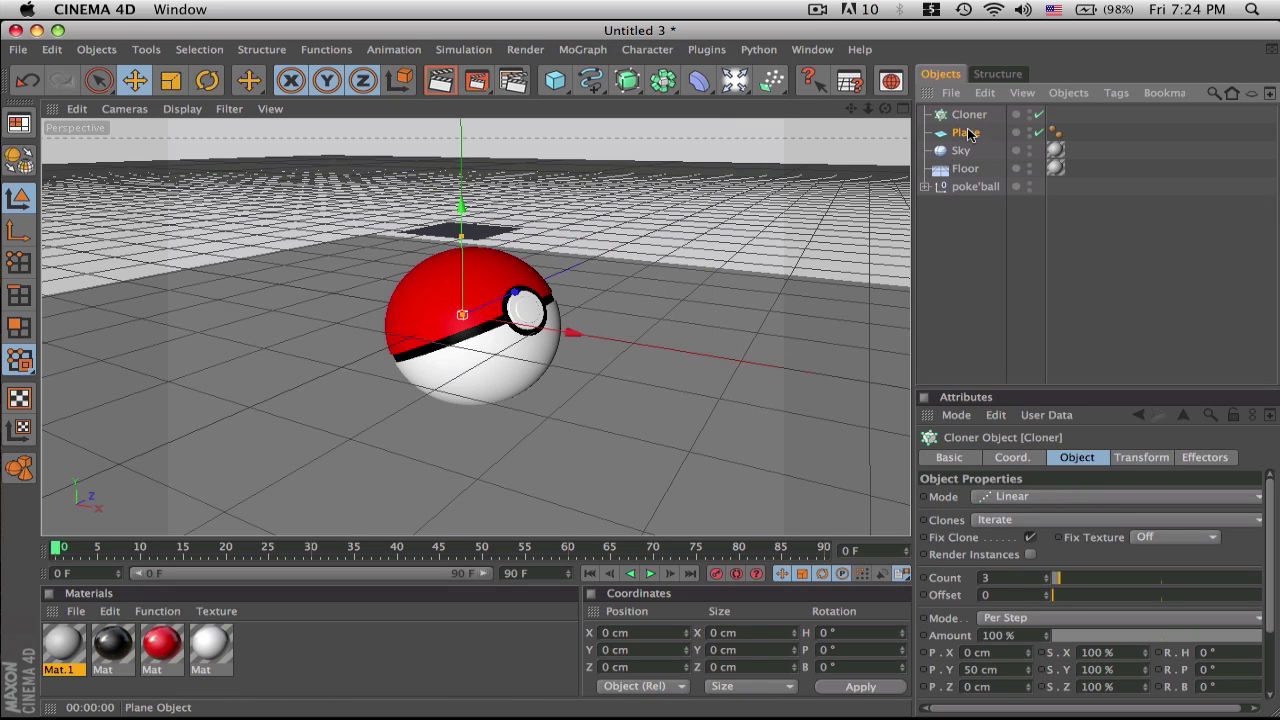
{"action": "left_click_drag", "start_coordinate": [975, 136], "coordinate": [968, 118]}
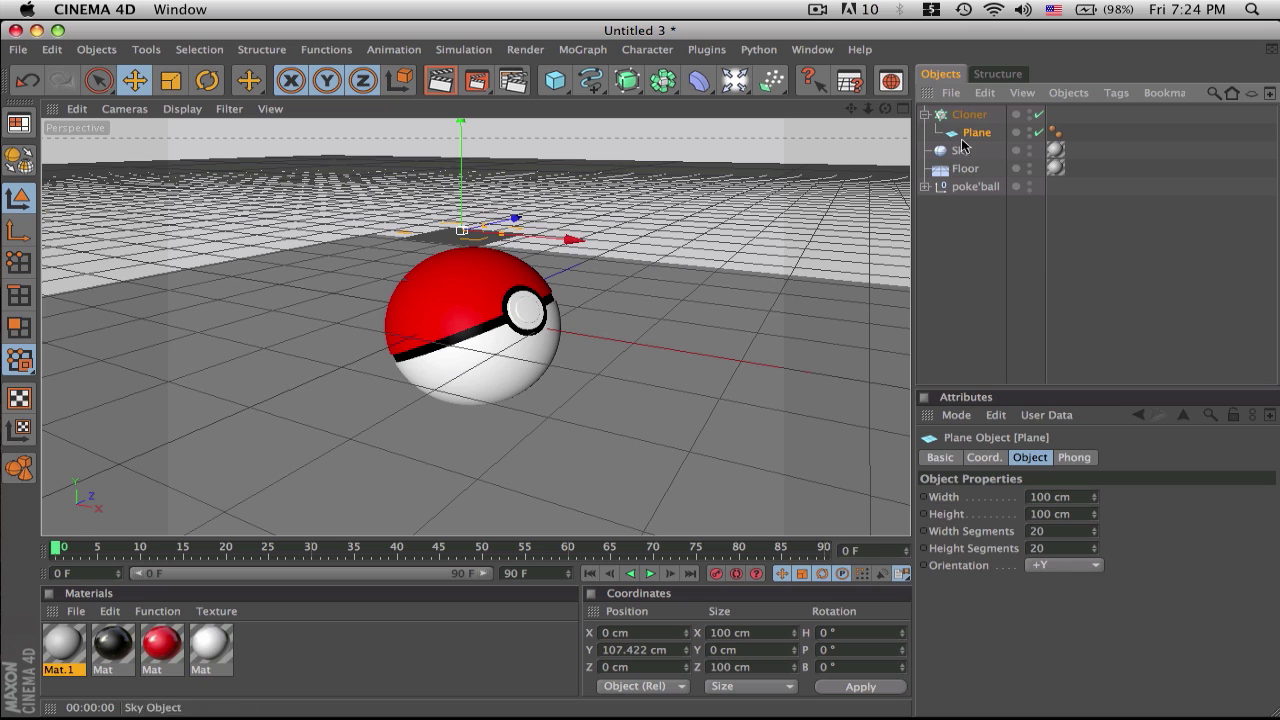
{"action": "left_click", "coordinate": [968, 115]}
{"action": "left_click", "coordinate": [1002, 277]}
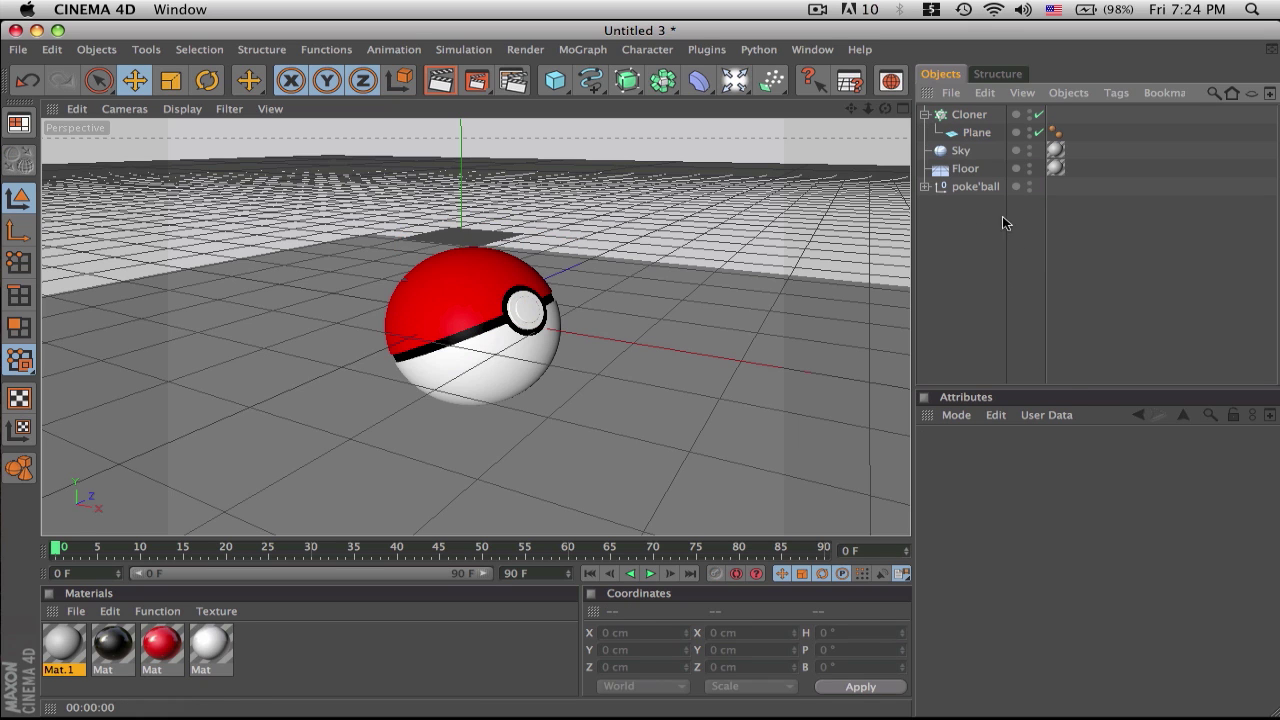
Set the Cloner to Grid Array mode with counts of 4, 1 and 4
{"action": "left_click", "coordinate": [969, 115]}
{"action": "left_click", "coordinate": [1014, 492]}
{"action": "left_click", "coordinate": [1016, 495]}
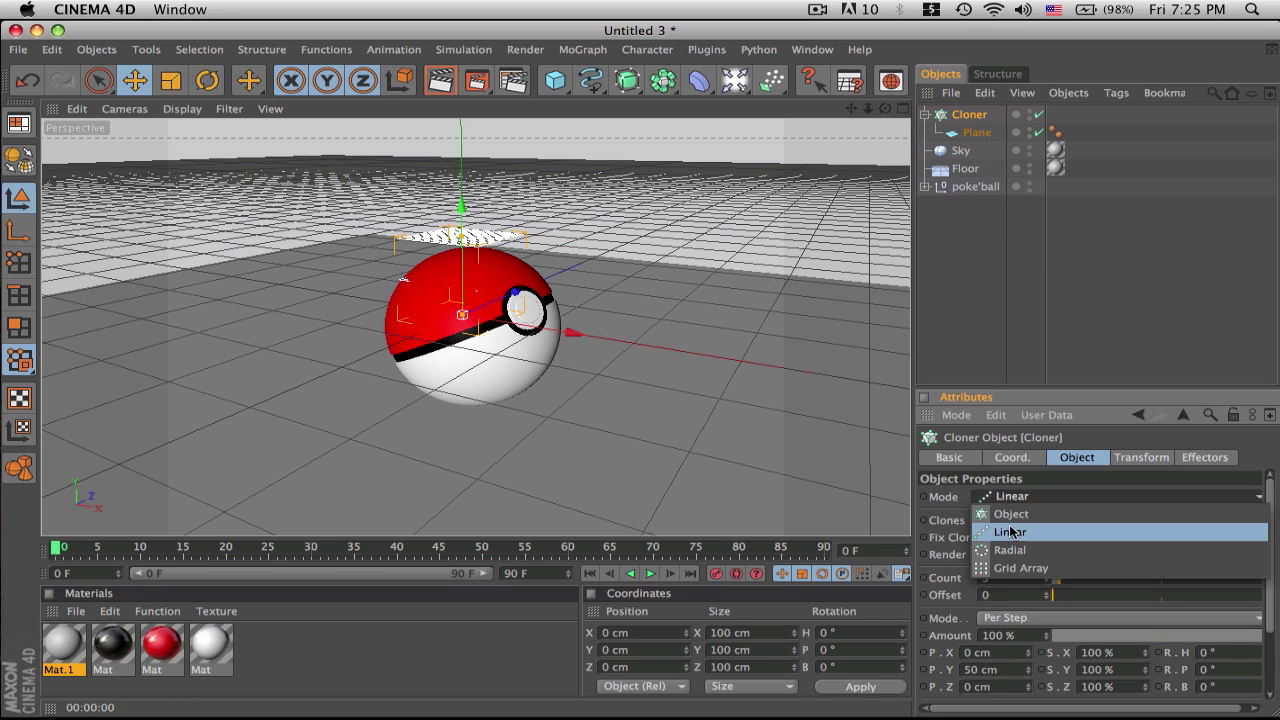
{"action": "left_click", "coordinate": [1016, 568]}
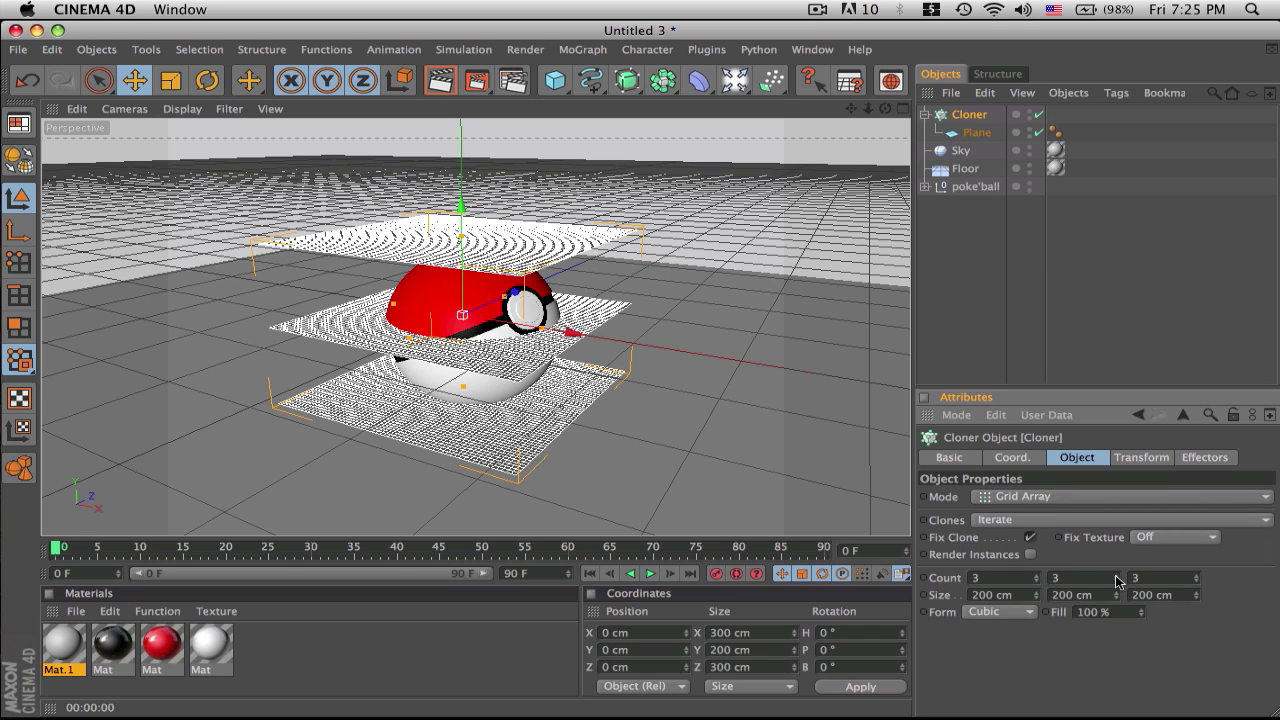
{"action": "left_click_drag", "start_coordinate": [1118, 582], "coordinate": [1118, 598]}
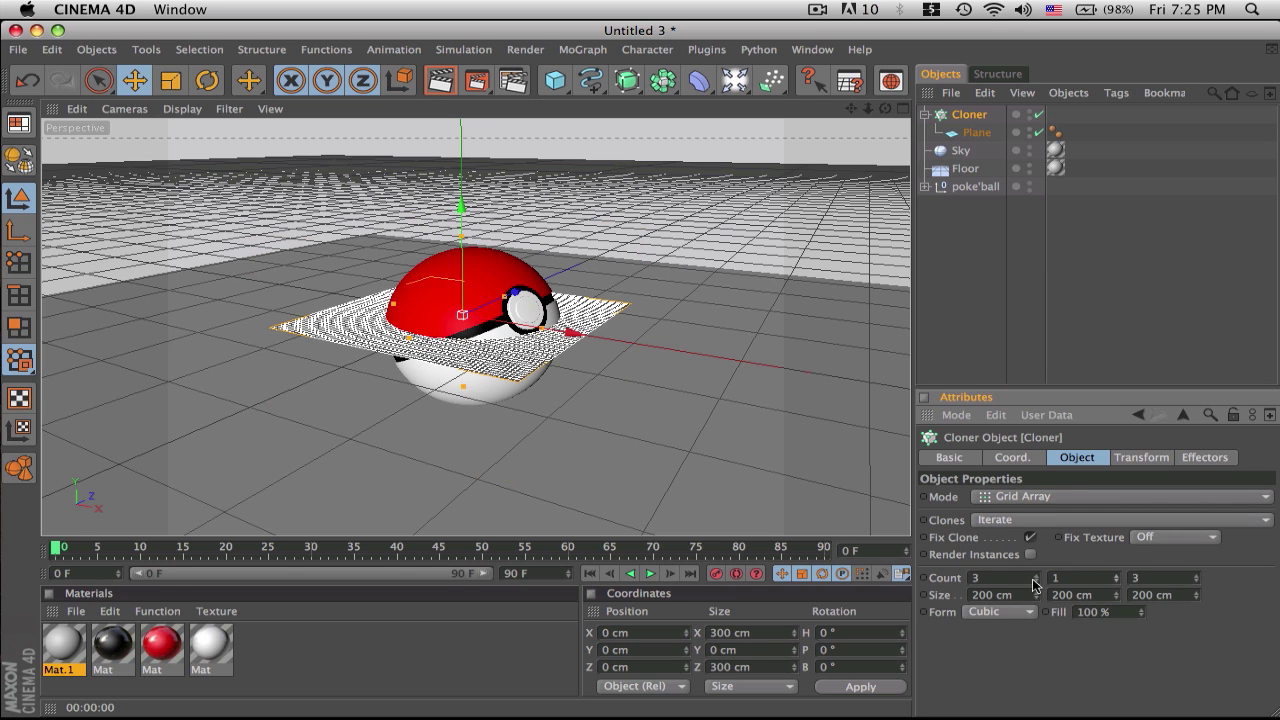
{"action": "left_click_drag", "start_coordinate": [1035, 582], "coordinate": [1035, 574]}
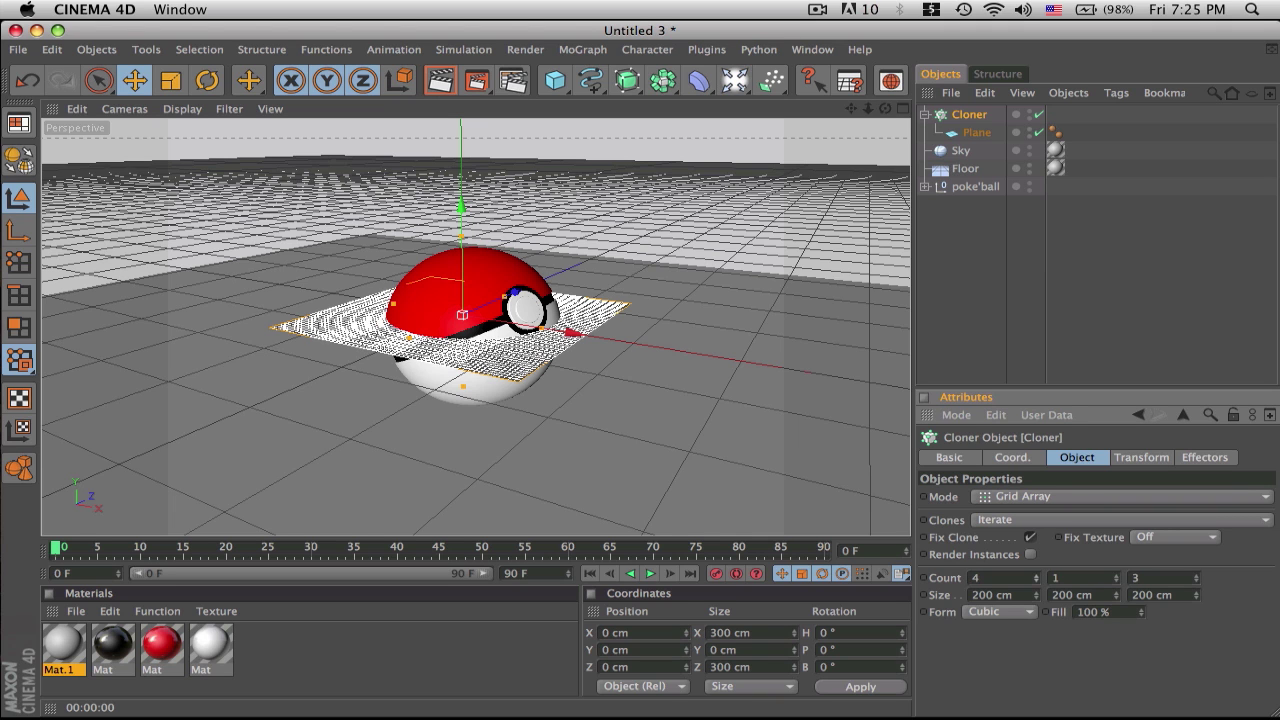
{"action": "left_click", "coordinate": [1196, 576]}
Spread the clone grid to 374 cm in X and 454 cm in Z, and raise it to a Y position of about 225 cm
{"action": "mouse_move", "coordinate": [1038, 596]}
{"action": "left_mouse_down"}
{"action": "mouse_move", "coordinate": [1038, 560]}
{"action": "mouse_move", "coordinate": [1038, 584]}
{"action": "left_mouse_up"}
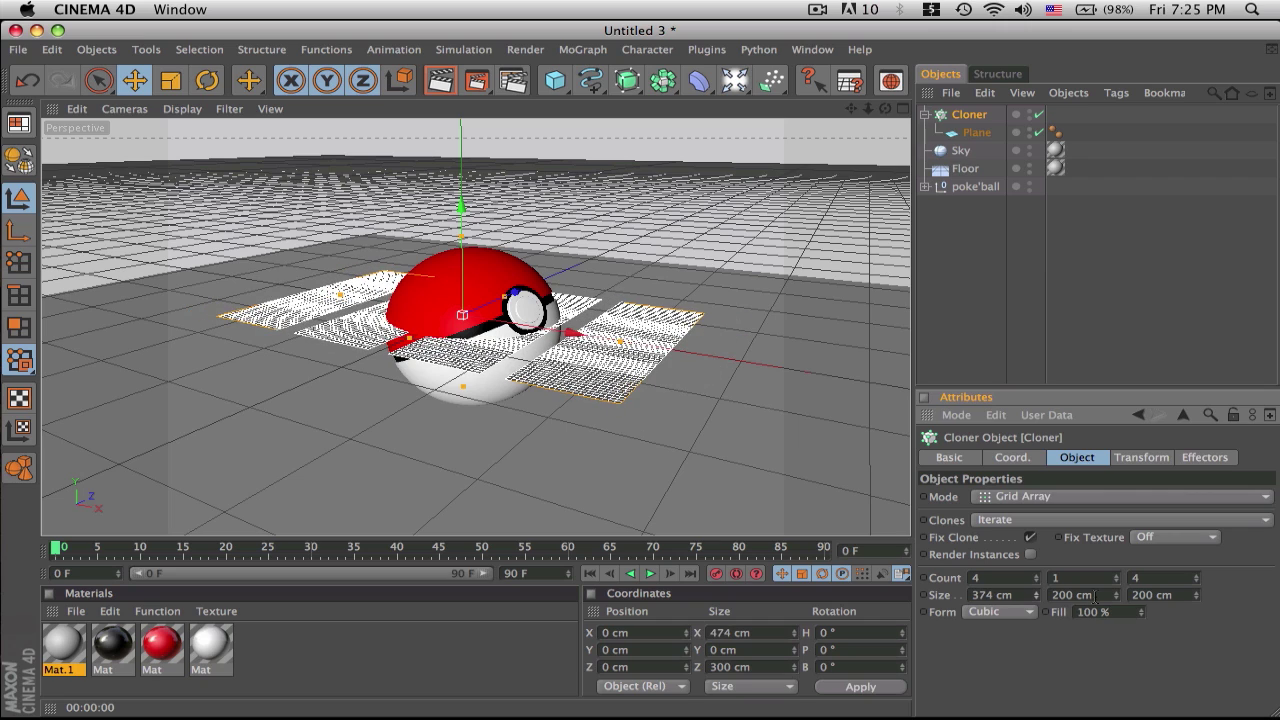
{"action": "left_click_drag", "start_coordinate": [1196, 597], "coordinate": [1196, 566]}
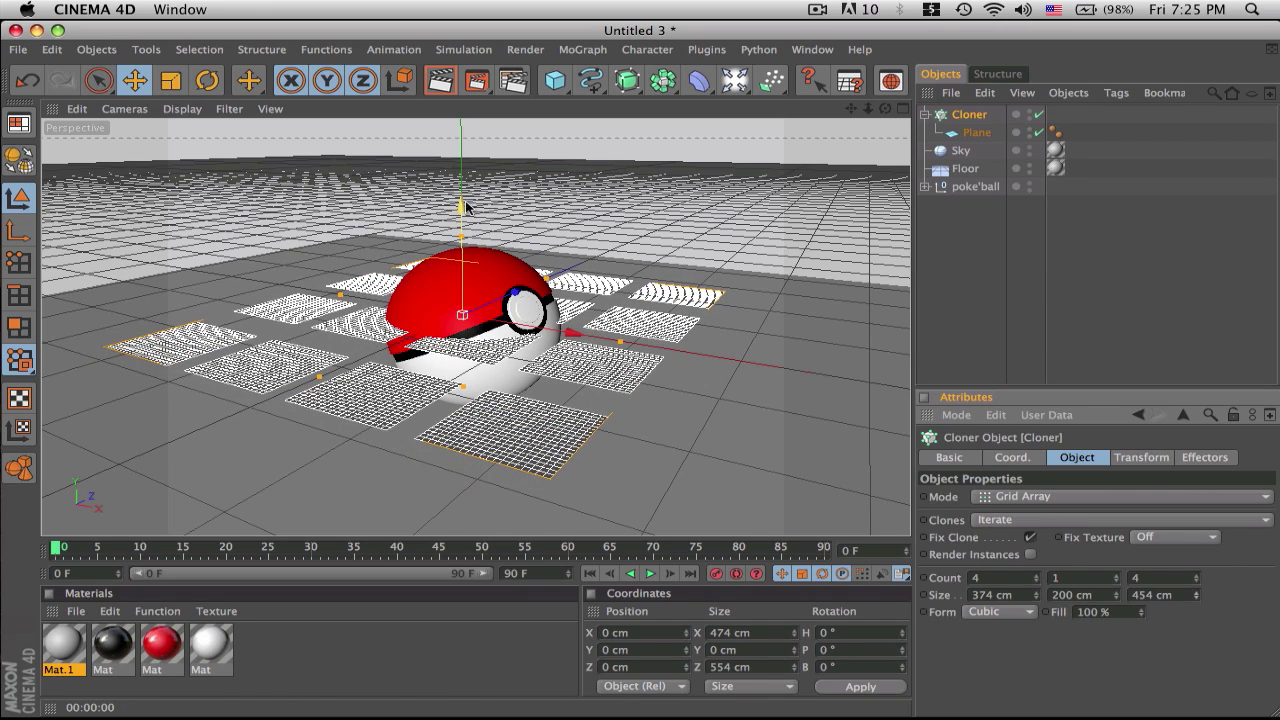
{"action": "left_click_drag", "start_coordinate": [466, 207], "coordinate": [466, 110]}
Create a new material with Luminance enabled and apply it to the Plane inside the Cloner
{"action": "left_click", "coordinate": [257, 660]}
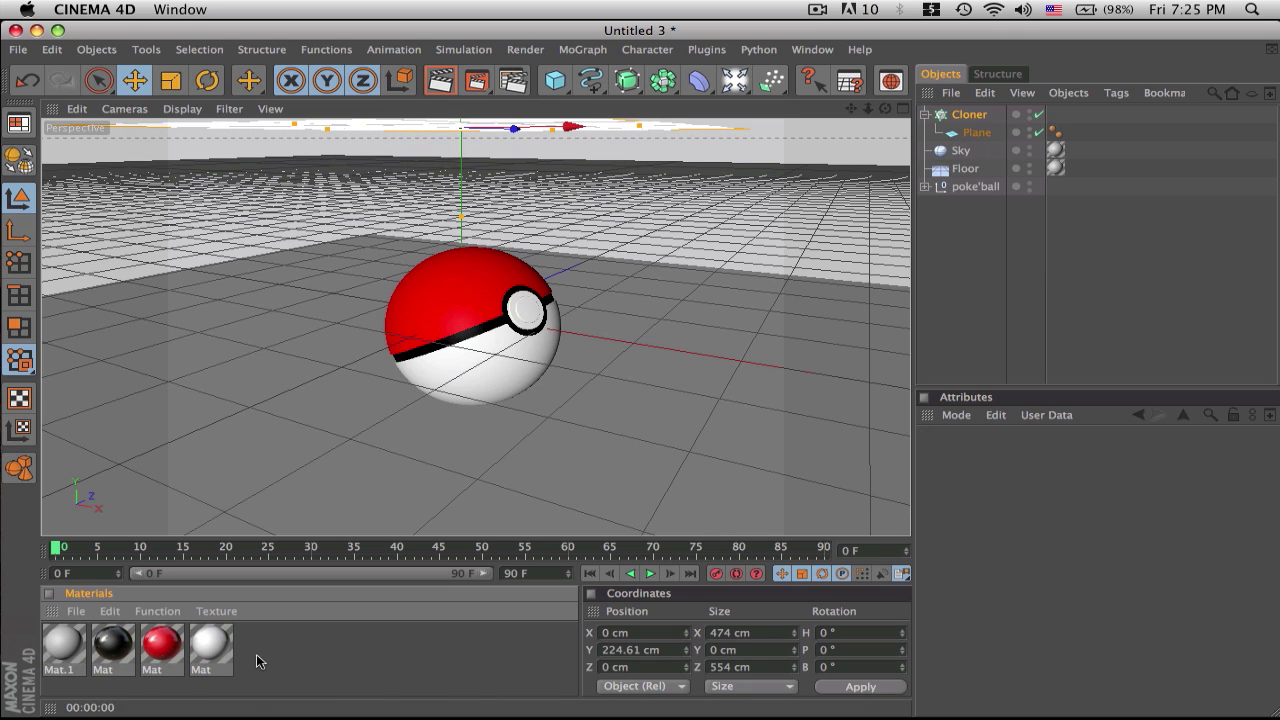
{"action": "double_click", "coordinate": [257, 660]}
{"action": "double_click", "coordinate": [60, 645]}
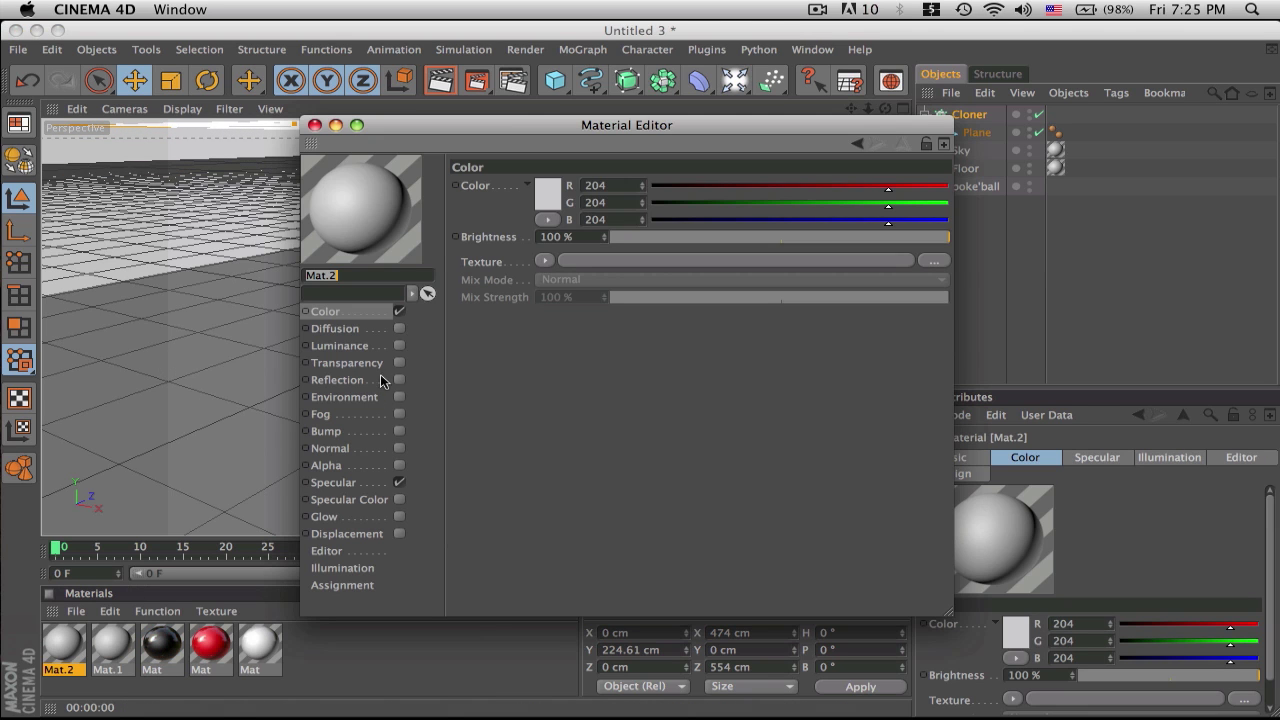
{"action": "left_click", "coordinate": [398, 346]}
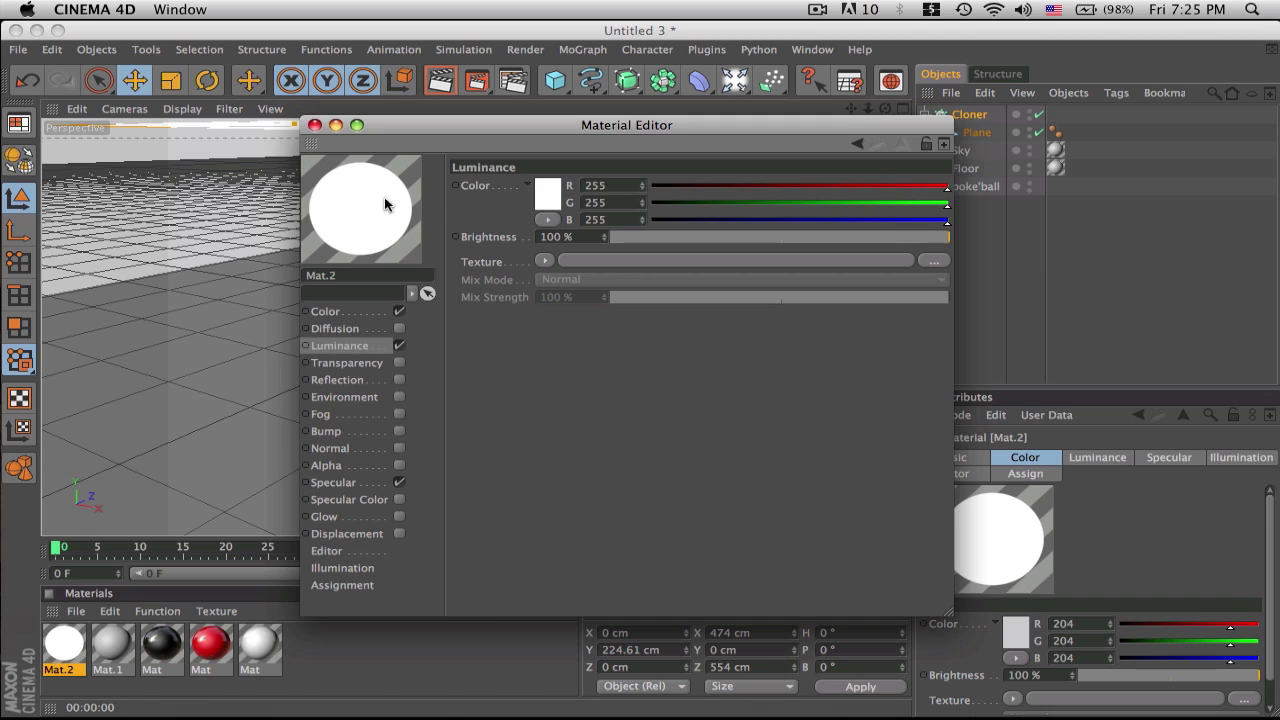
{"action": "left_click", "coordinate": [314, 125]}
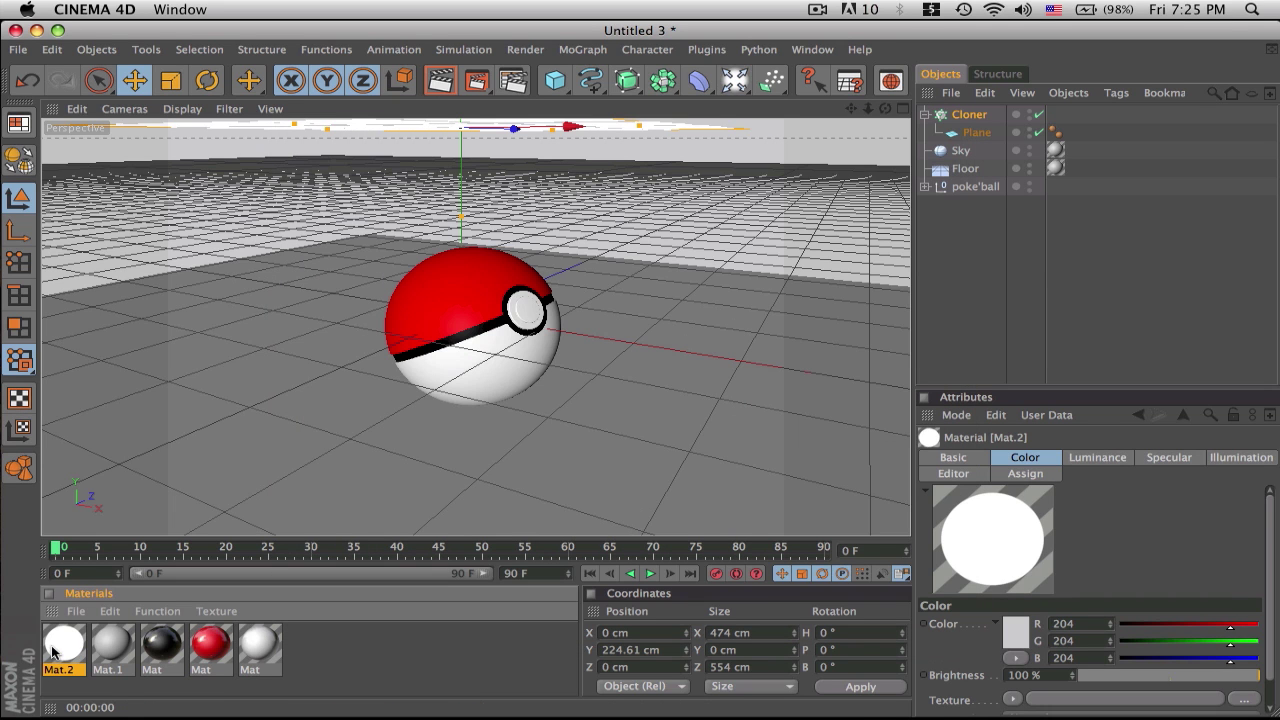
{"action": "left_click_drag", "start_coordinate": [768, 260], "coordinate": [968, 135]}
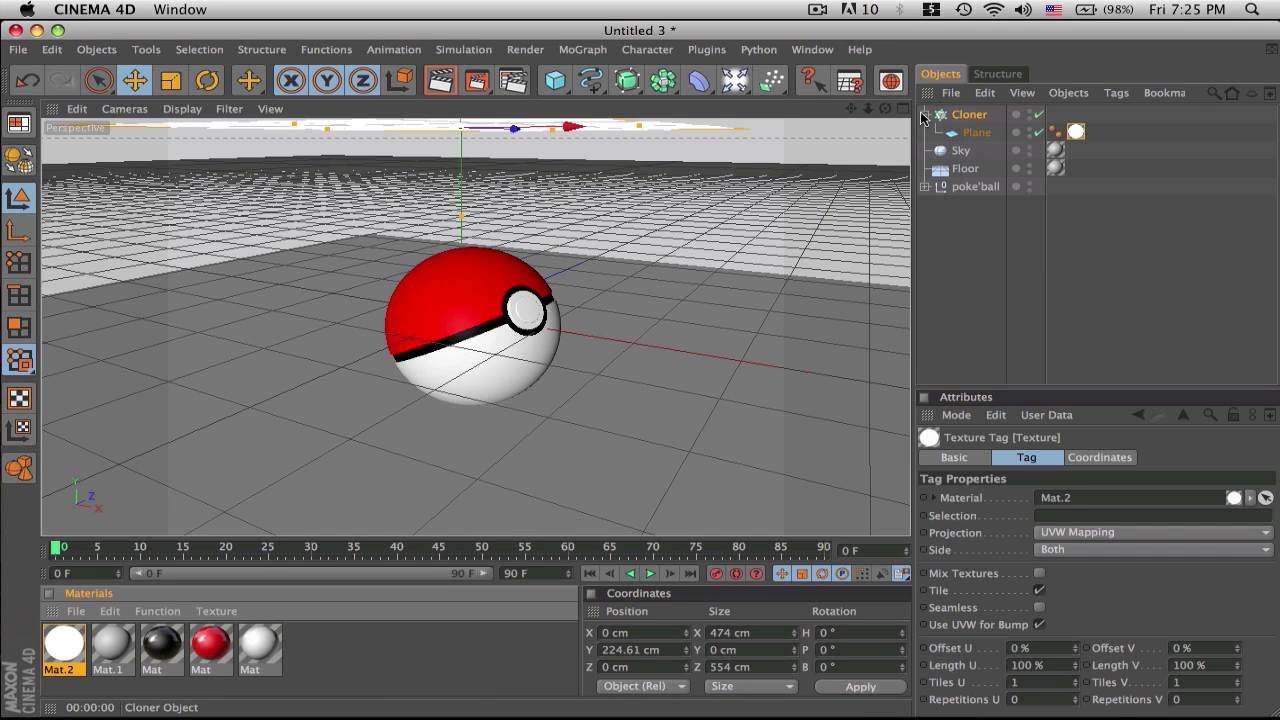
Collapse the Cloner and move it off to the side of the ball, at about X 268 cm and Y 262 cm
{"action": "left_click", "coordinate": [924, 115]}
{"action": "mouse_move", "coordinate": [886, 110]}
{"action": "left_mouse_down"}
{"action": "mouse_move", "coordinate": [886, 230]}
{"action": "mouse_move", "coordinate": [886, 130]}
{"action": "left_mouse_up"}
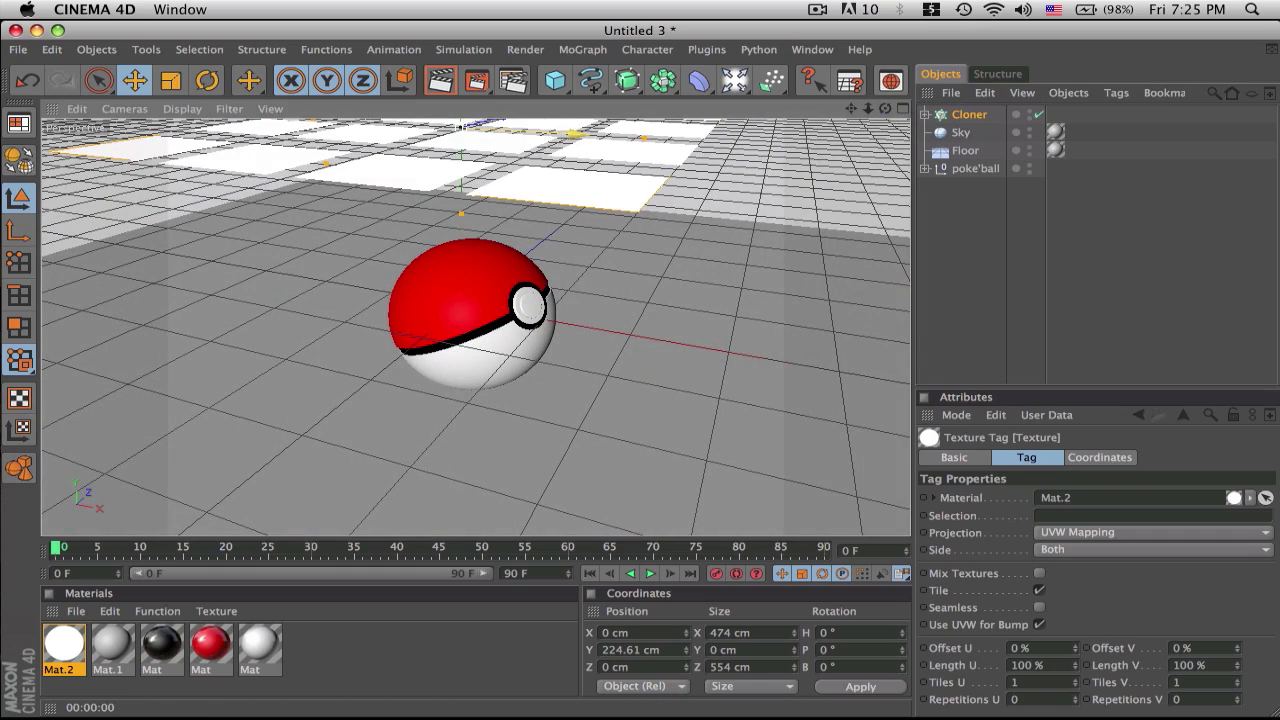
{"action": "mouse_move", "coordinate": [530, 137]}
{"action": "left_mouse_down"}
{"action": "mouse_move", "coordinate": [818, 141]}
{"action": "mouse_move", "coordinate": [412, 84]}
{"action": "left_mouse_up"}
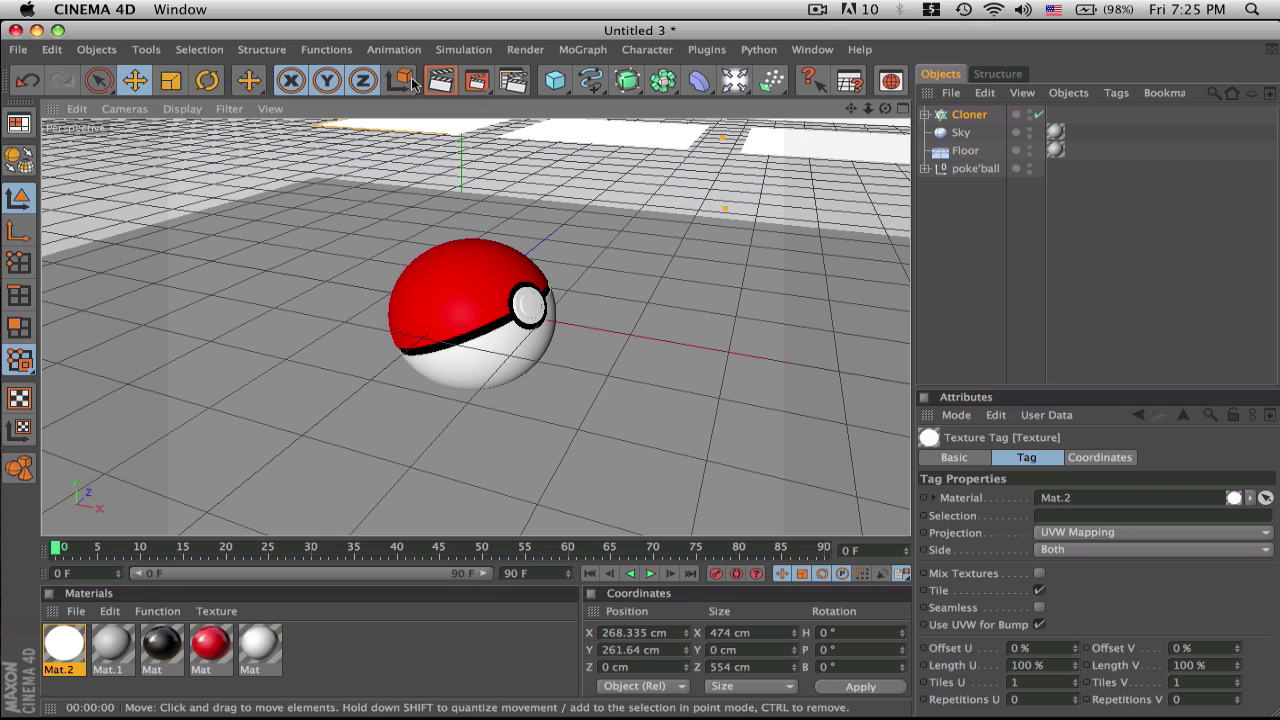
Rotate the Cloner to about 10° pitch and 26.5° bank so its planes tilt, and render the view close to the ball
{"action": "left_click", "coordinate": [206, 81]}
{"action": "scroll", "coordinate": [508, 269], "scroll_direction": "down", "scroll_amount": 2}
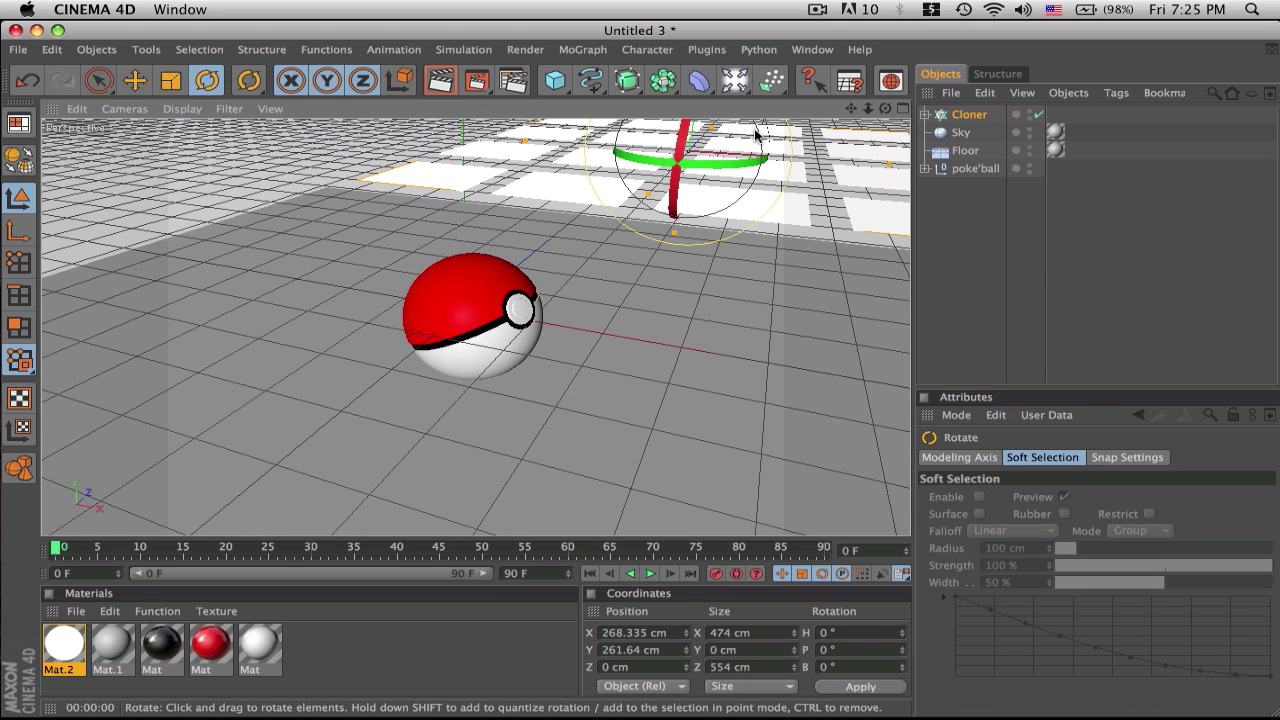
{"action": "left_click_drag", "start_coordinate": [757, 133], "coordinate": [775, 180]}
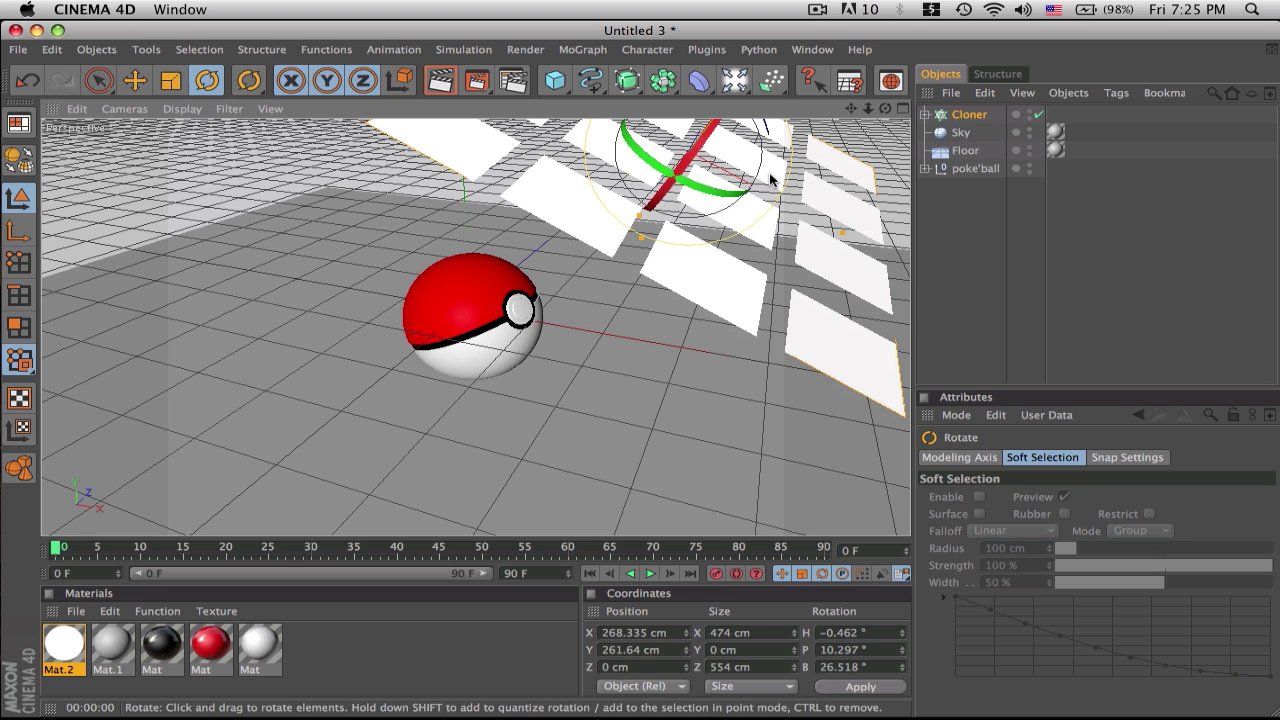
{"action": "left_click", "coordinate": [135, 80]}
{"action": "scroll", "coordinate": [513, 305], "scroll_direction": "up", "scroll_amount": 5}
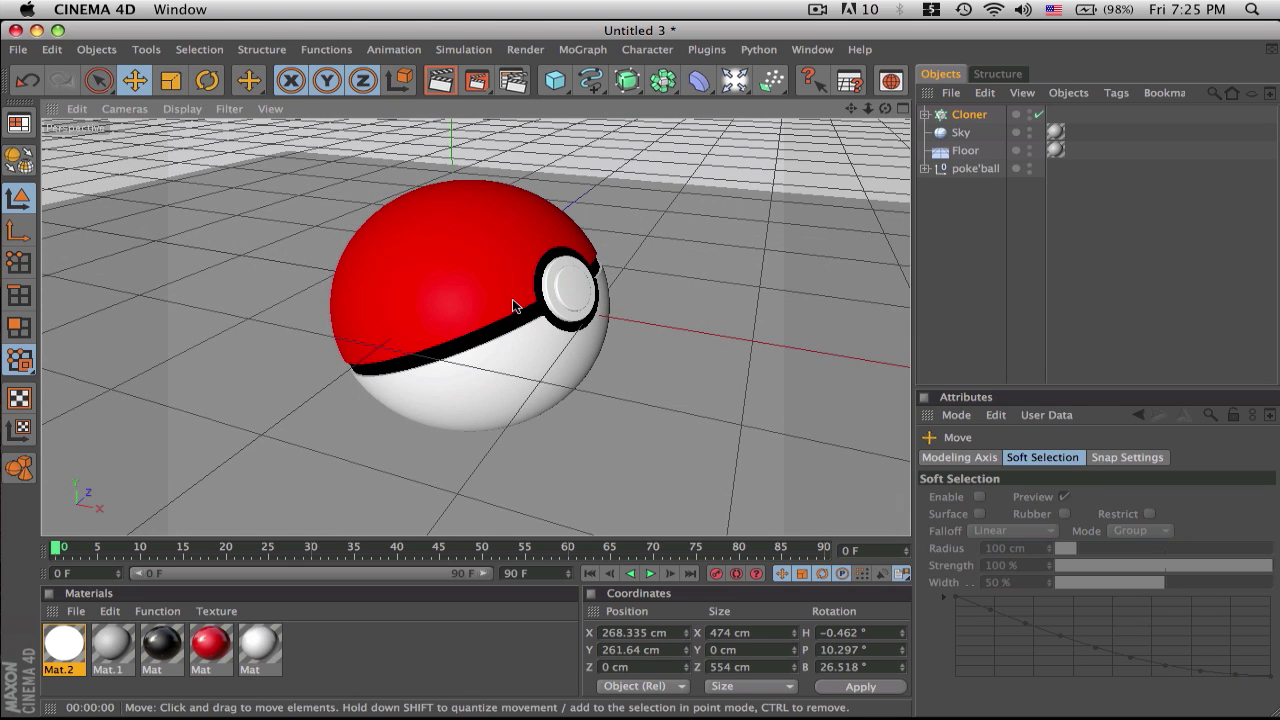
{"action": "left_click", "coordinate": [440, 80]}
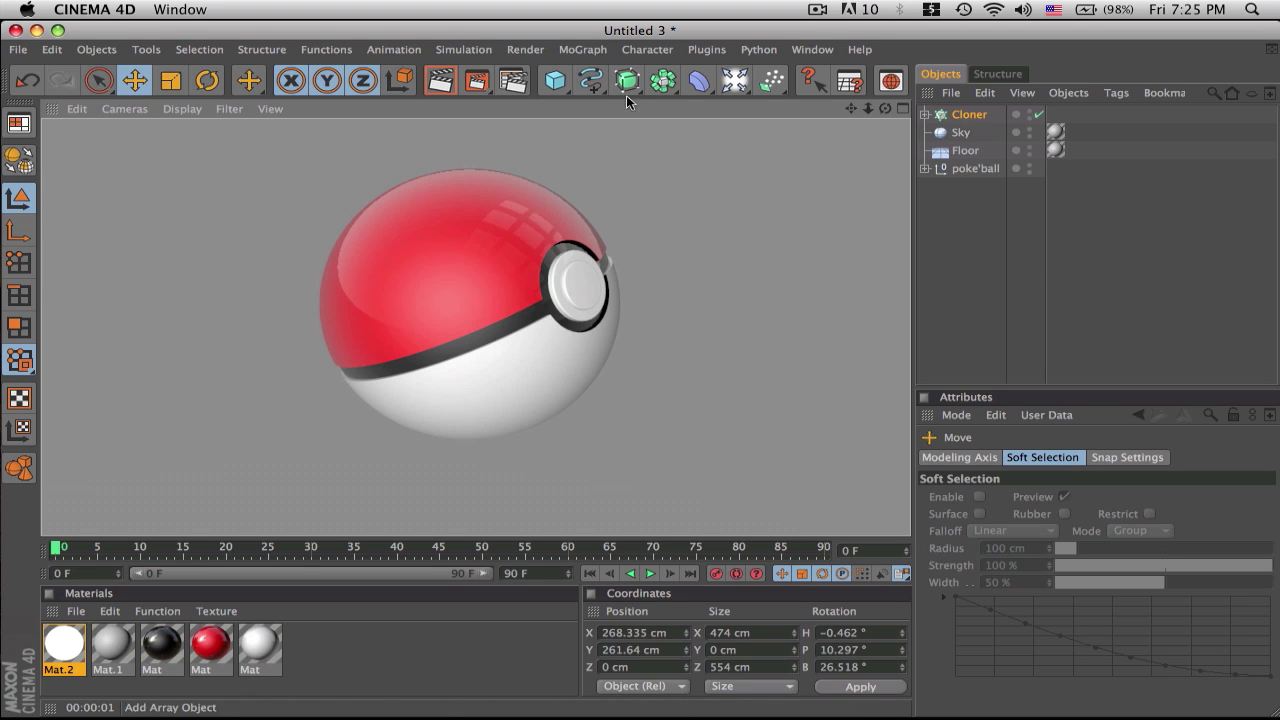
Add a light and move it above and beside the ball, to about X 243 cm and Y 334 cm
{"action": "left_click", "coordinate": [720, 84]}
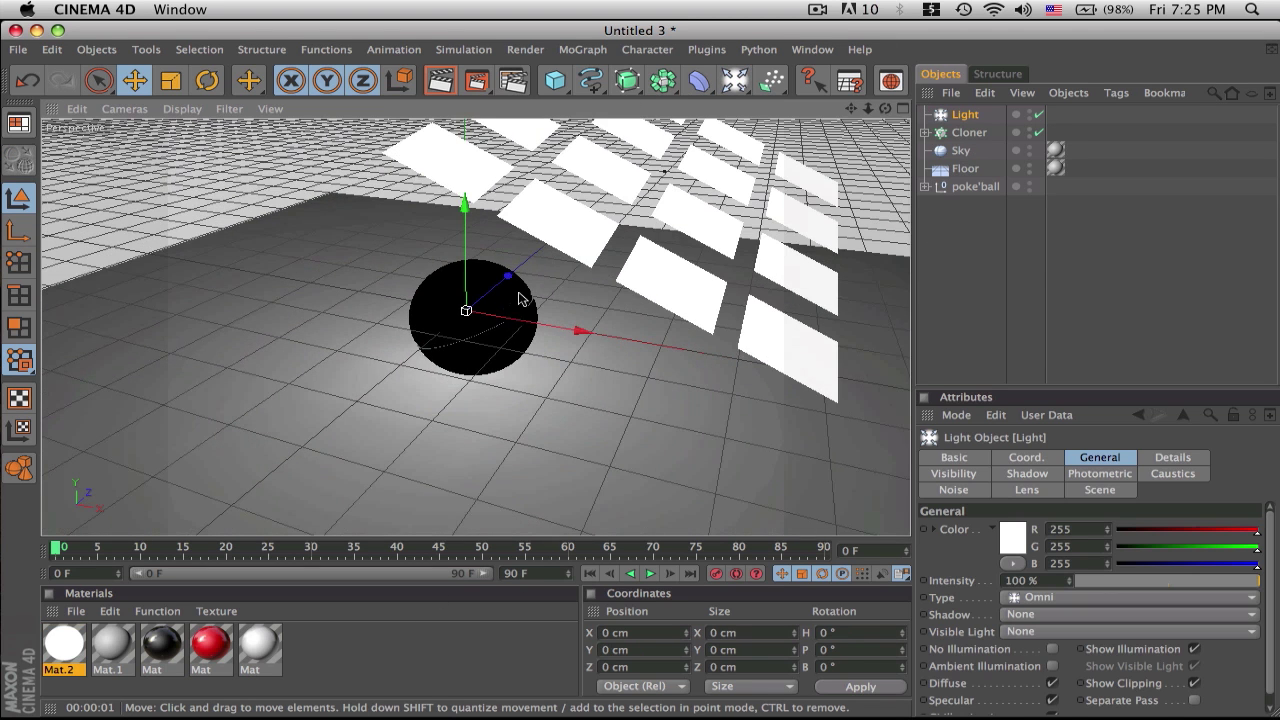
{"action": "left_click_drag", "start_coordinate": [457, 256], "coordinate": [547, 157]}
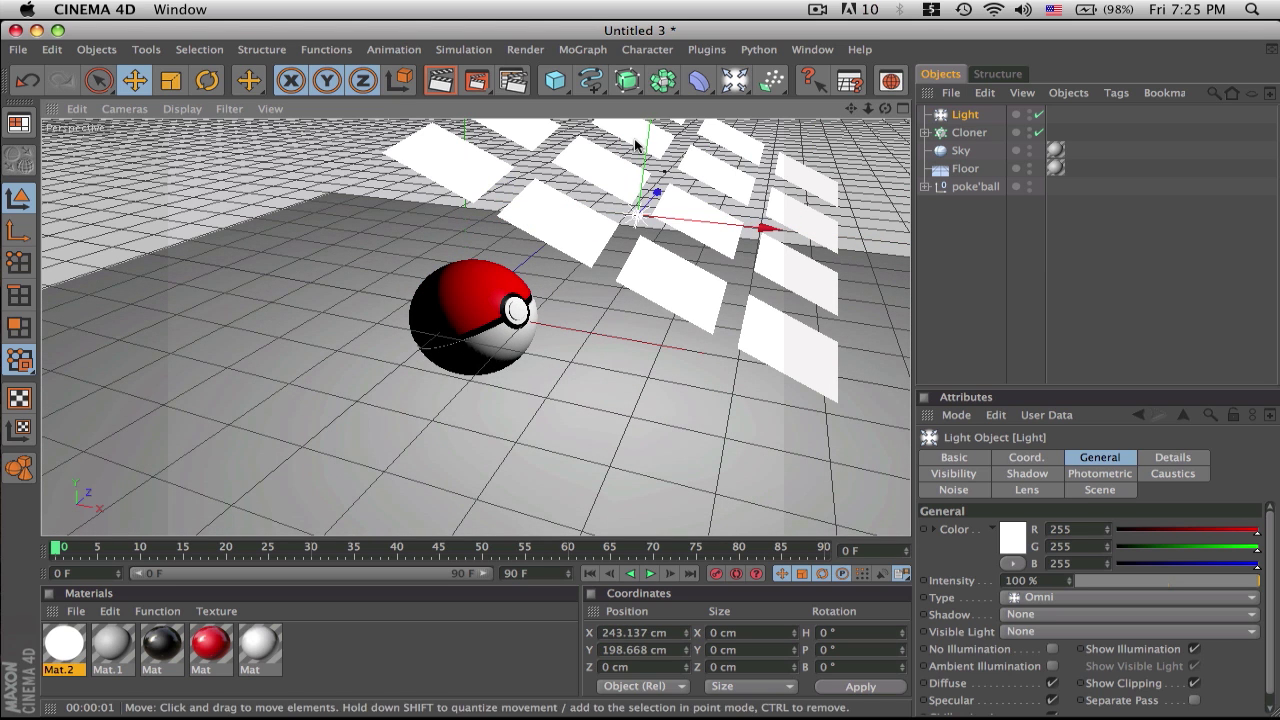
{"action": "left_click_drag", "start_coordinate": [635, 145], "coordinate": [645, 40]}
Set the light's shadow to Shadow Maps (Soft) and render the view
{"action": "left_click", "coordinate": [1027, 614]}
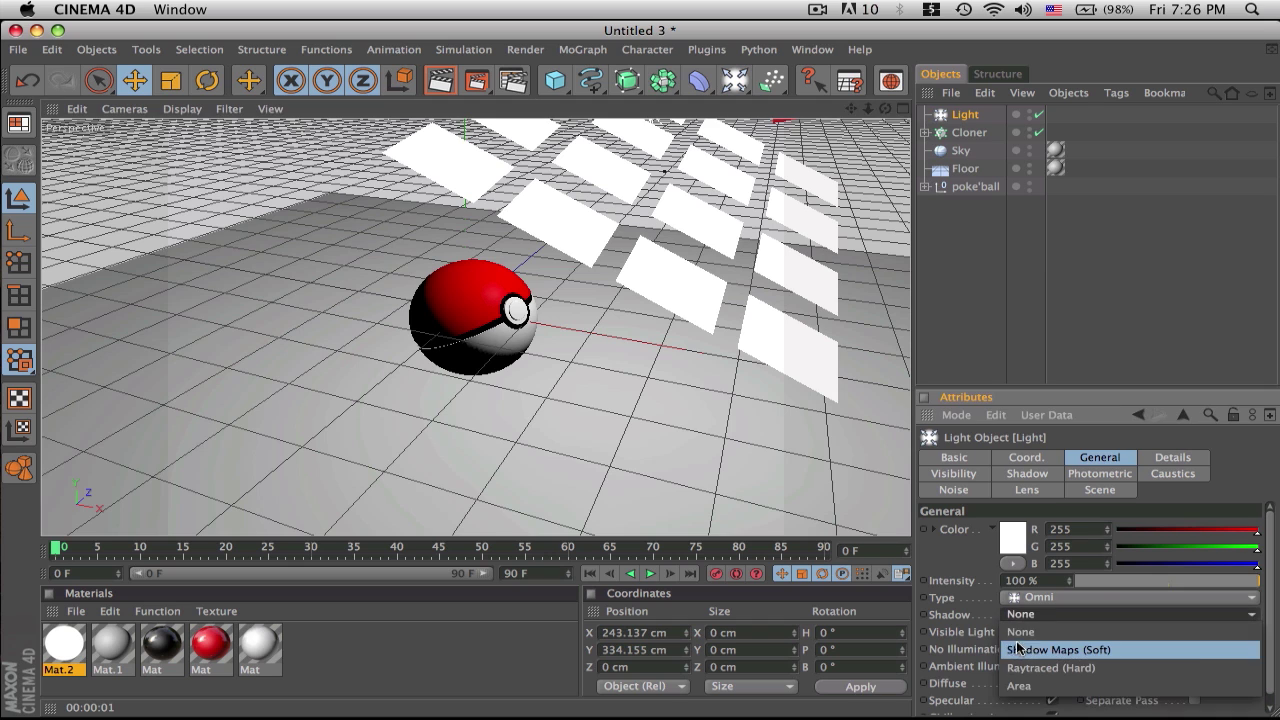
{"action": "left_click", "coordinate": [1017, 649]}
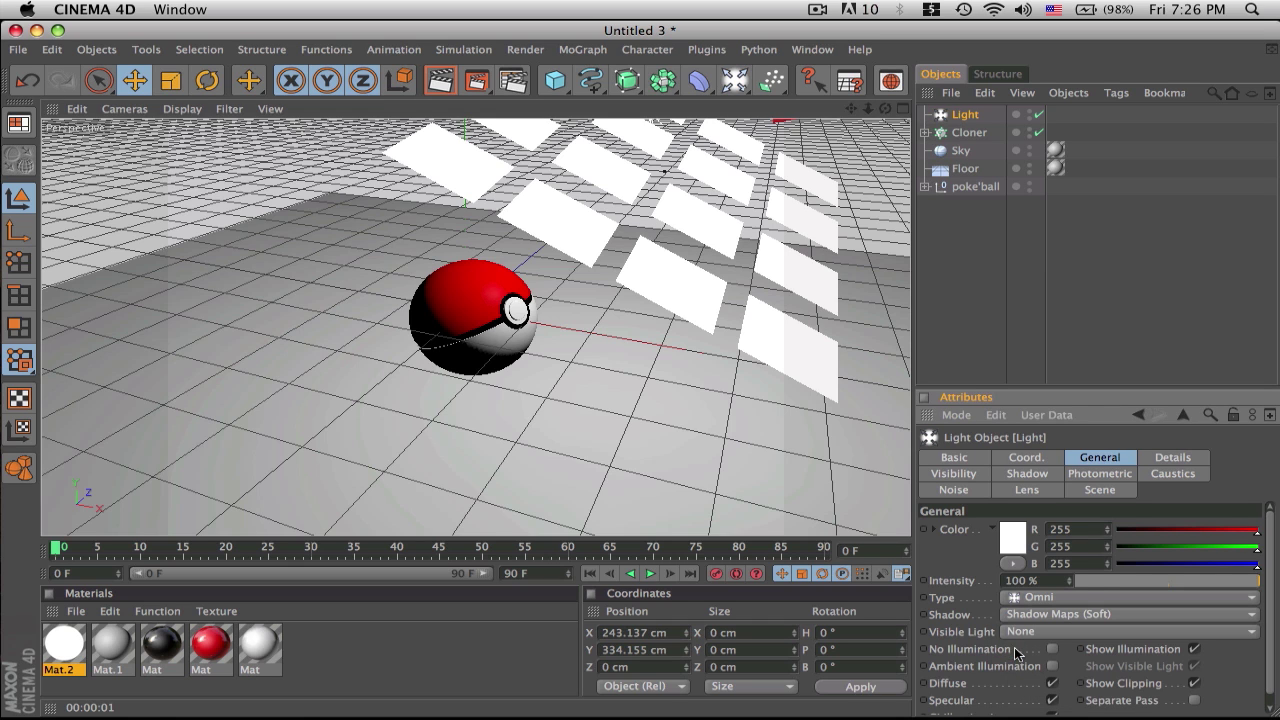
{"action": "left_click", "coordinate": [437, 84]}
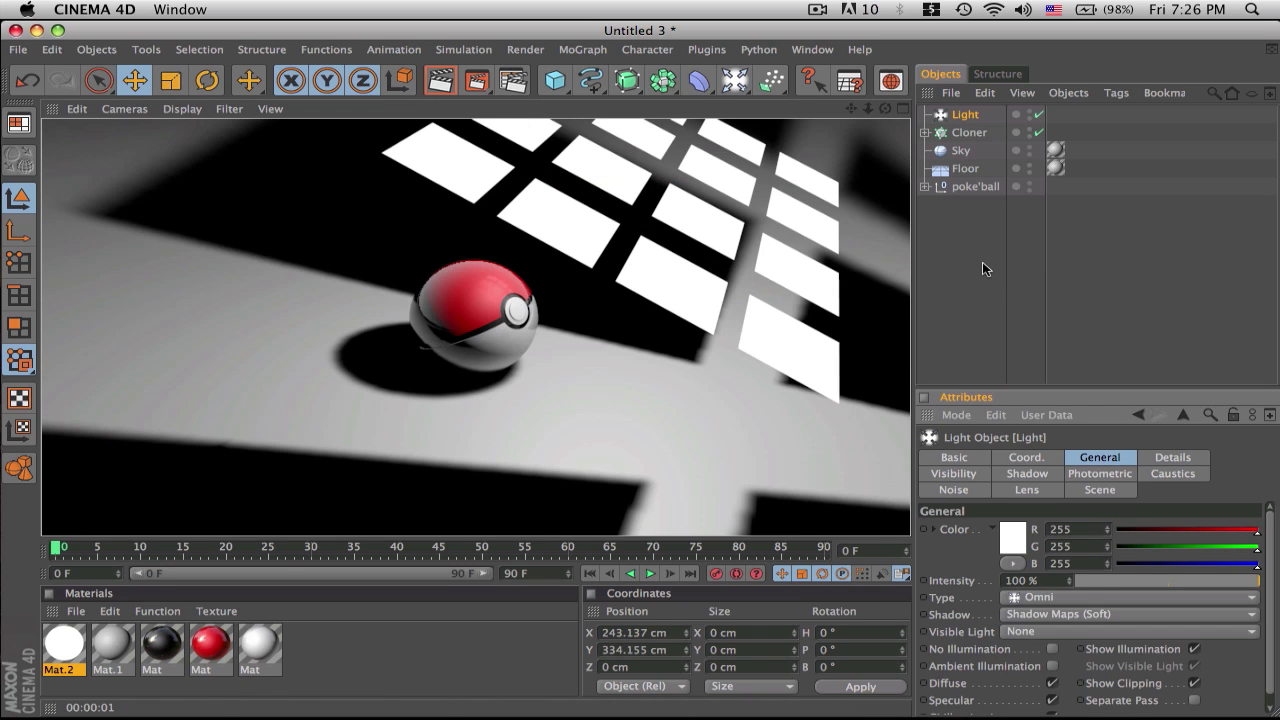
Delete the Cloner with its luminous planes from the scene
{"action": "left_click", "coordinate": [982, 263]}
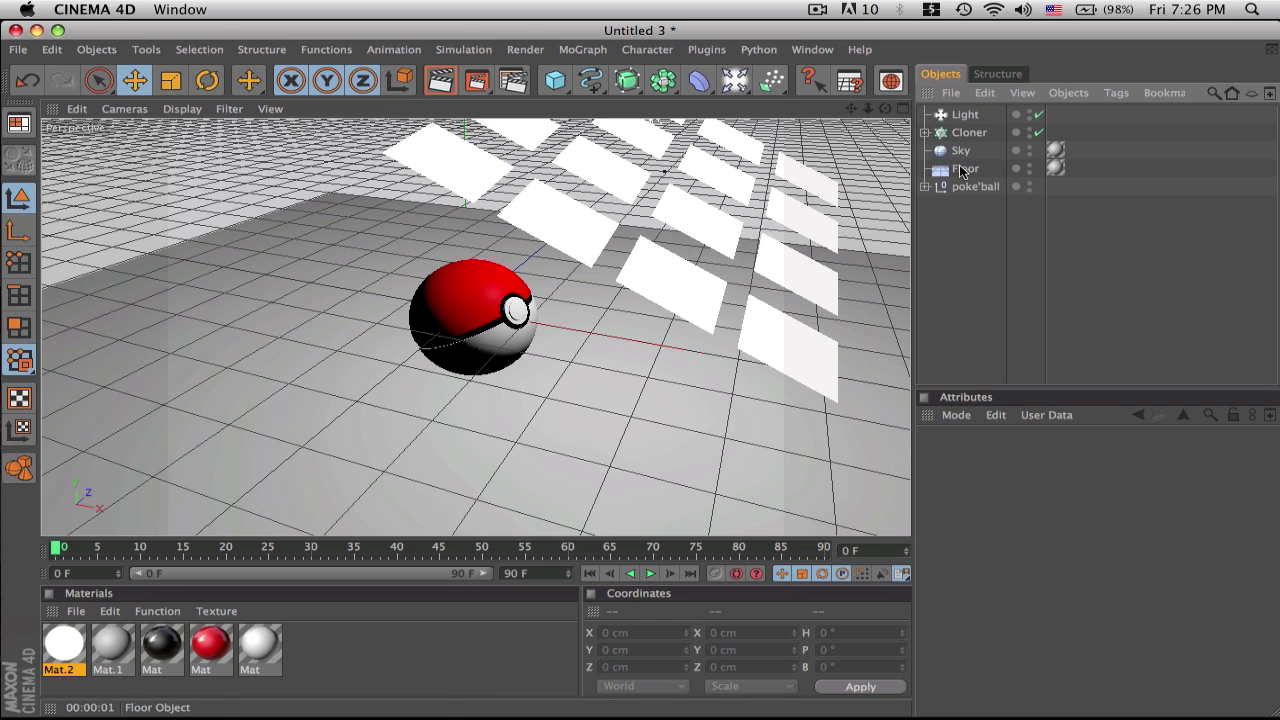
{"action": "left_click", "coordinate": [967, 134]}
{"action": "key", "text": "Delete"}
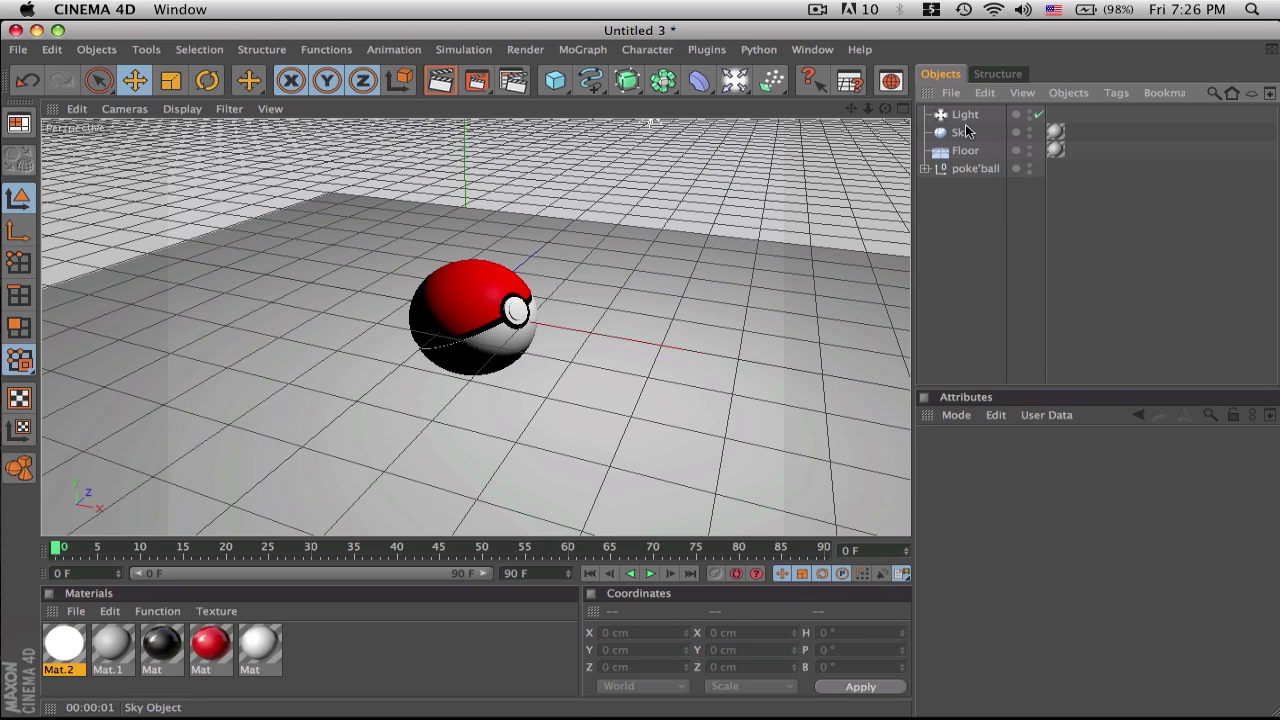
Lower the light to a Y position of about 259 cm and change its type to Area
{"action": "left_click", "coordinate": [968, 120]}
{"action": "scroll", "coordinate": [602, 306], "scroll_direction": "down", "scroll_amount": 4}
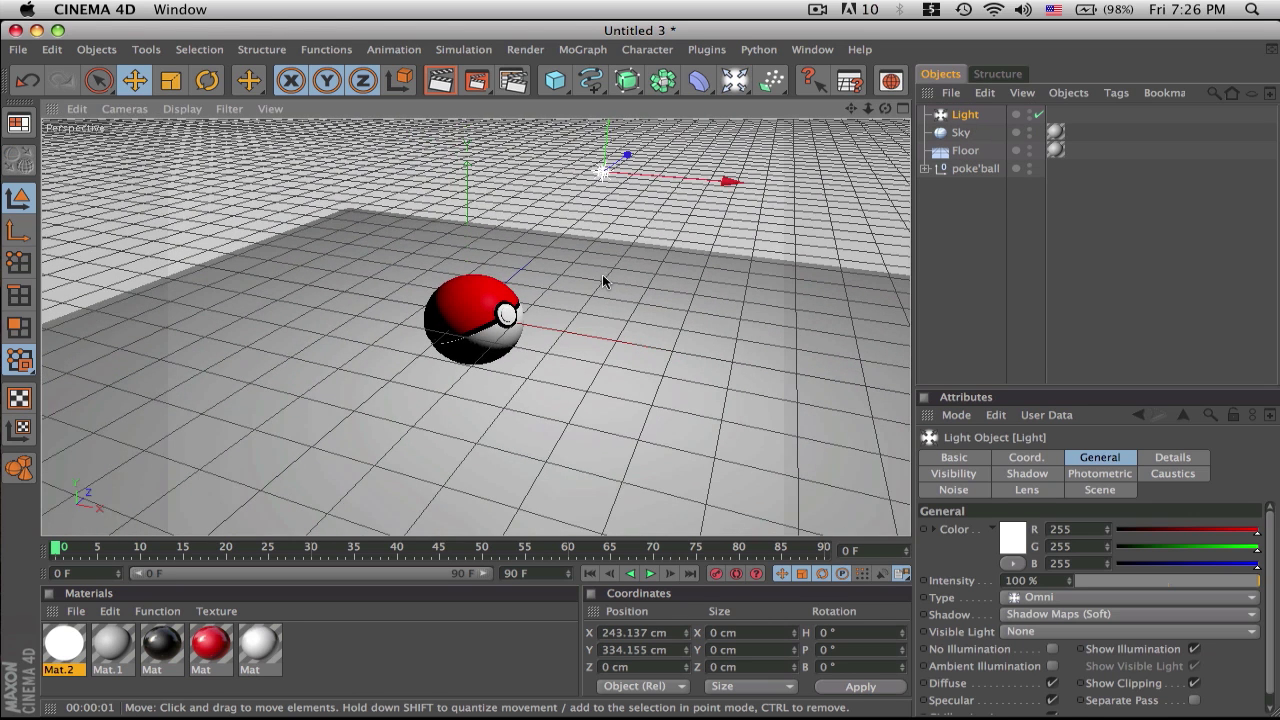
{"action": "scroll", "coordinate": [602, 272], "scroll_direction": "up", "scroll_amount": 1}
{"action": "left_click_drag", "start_coordinate": [608, 135], "coordinate": [617, 218]}
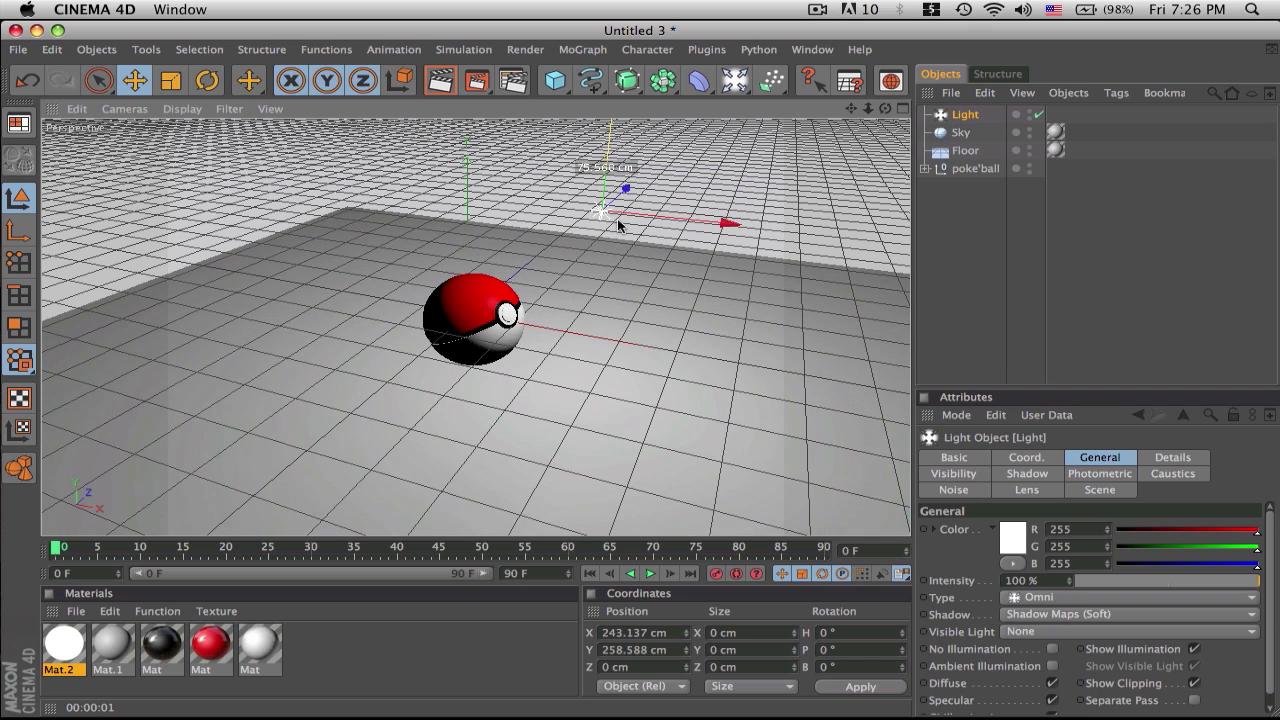
{"action": "left_click", "coordinate": [1048, 593]}
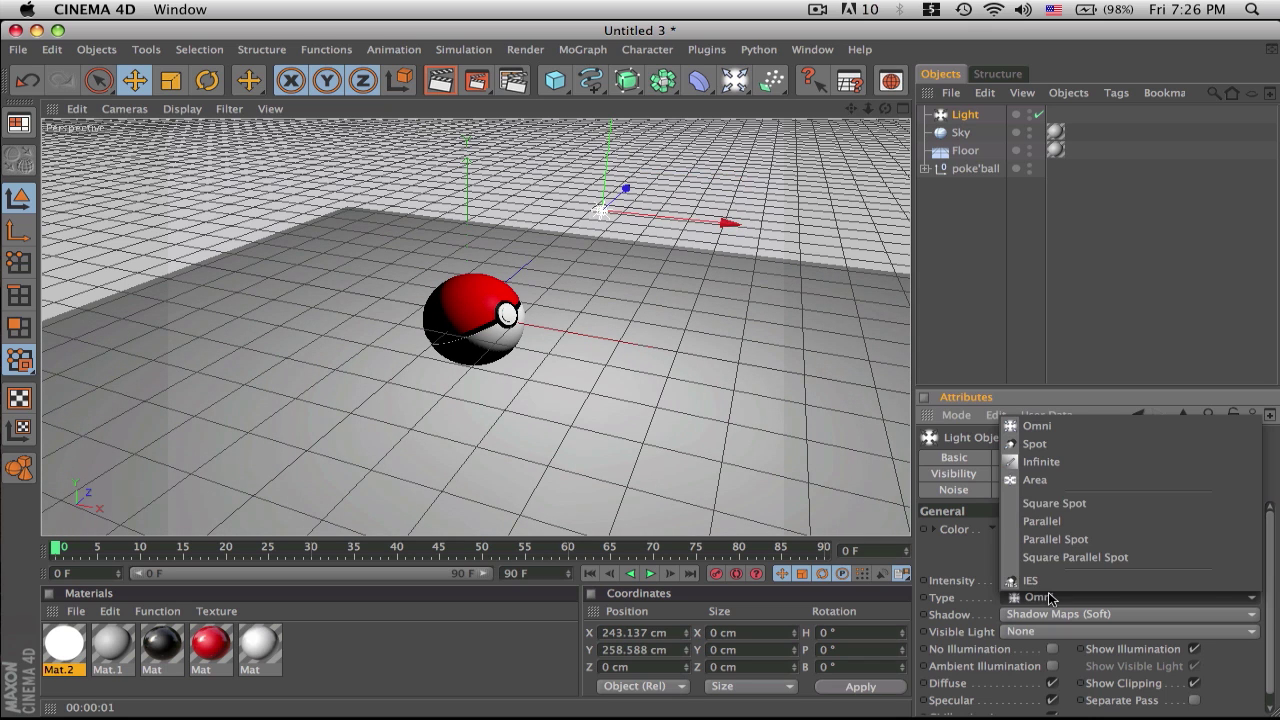
{"action": "left_click", "coordinate": [1027, 484]}
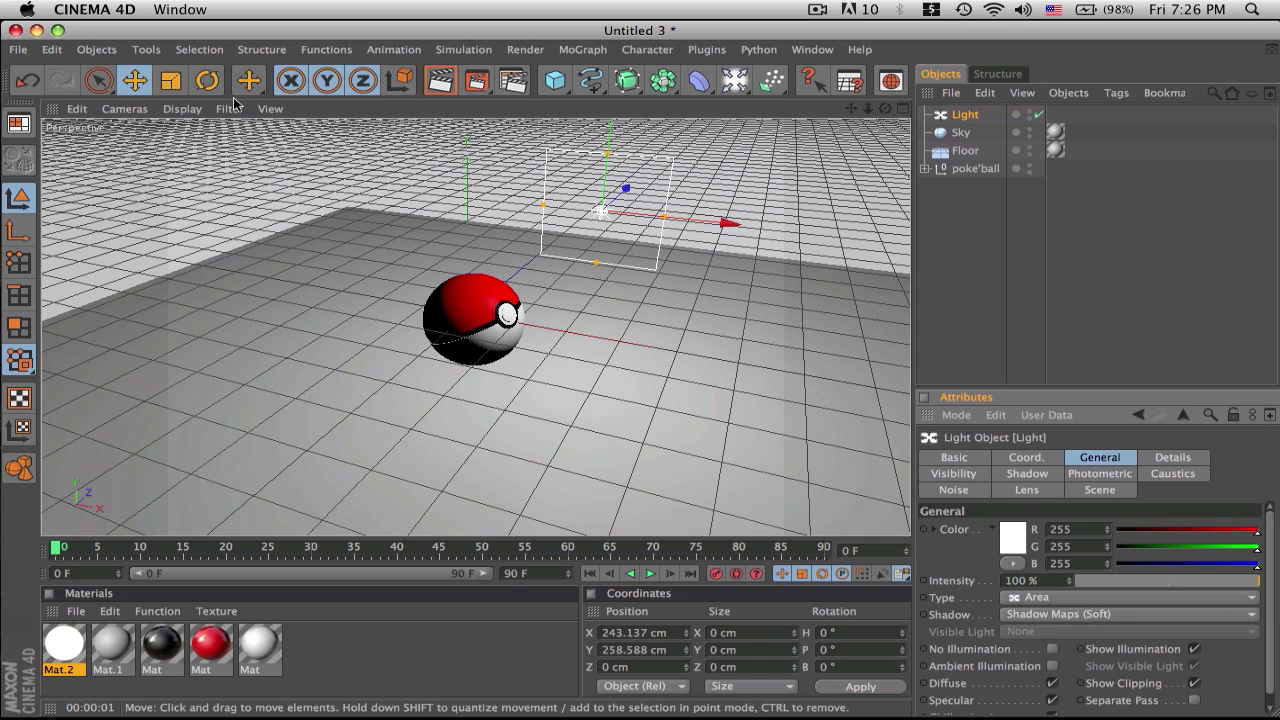
Rotate the area light to about H -90°, P 61° and B 90°, and move it to about X 77 cm
{"action": "left_click", "coordinate": [207, 80]}
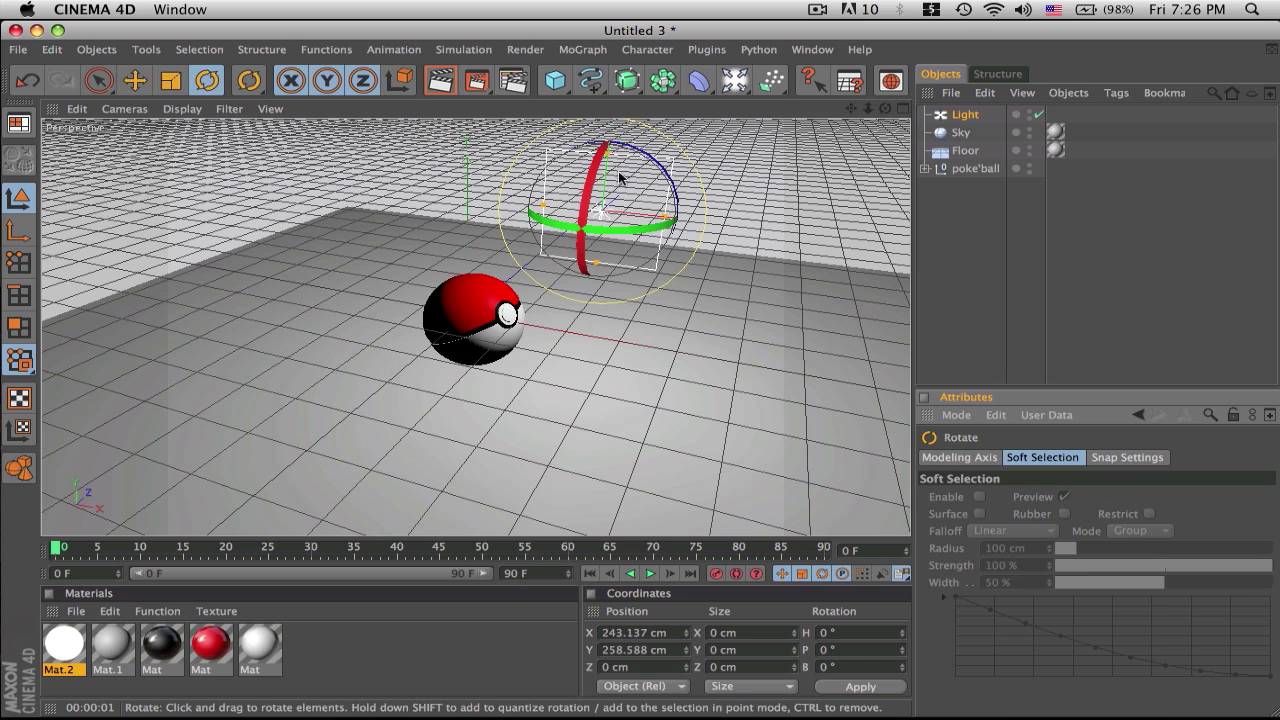
{"action": "left_click_drag", "start_coordinate": [588, 175], "coordinate": [575, 306]}
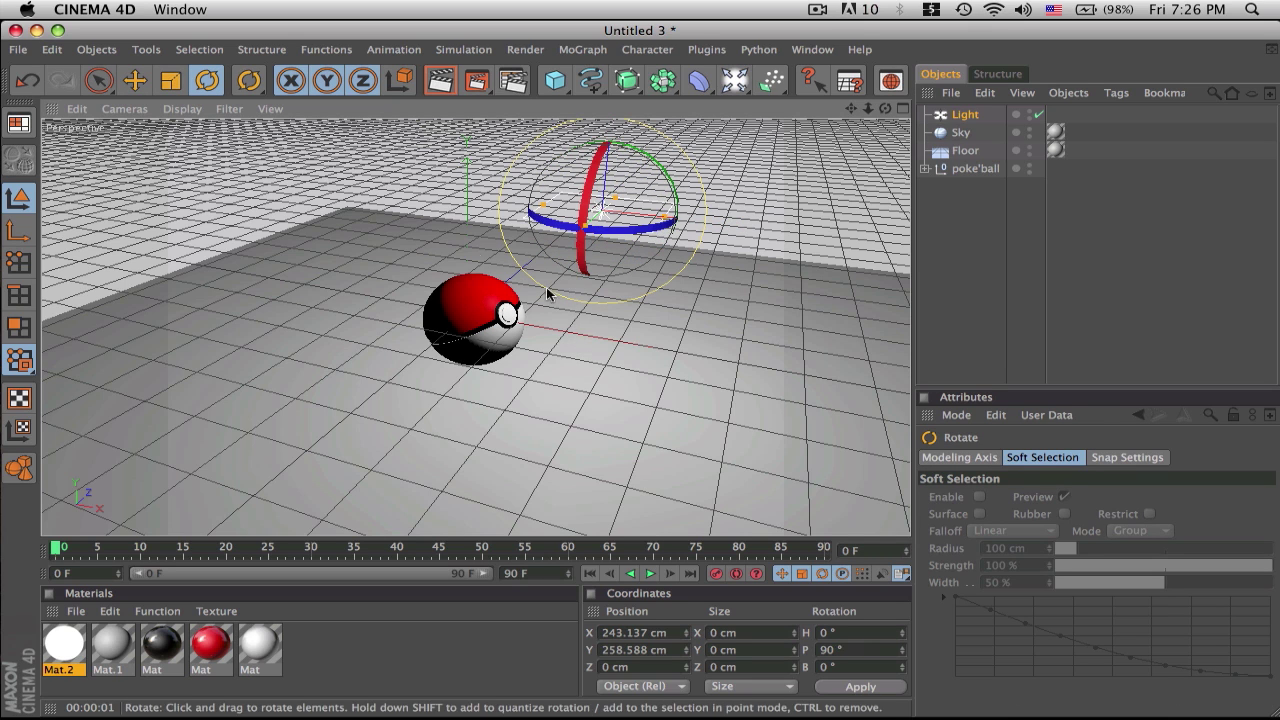
{"action": "left_click", "coordinate": [134, 80]}
{"action": "left_click_drag", "start_coordinate": [724, 225], "coordinate": [585, 250]}
{"action": "left_click", "coordinate": [207, 80]}
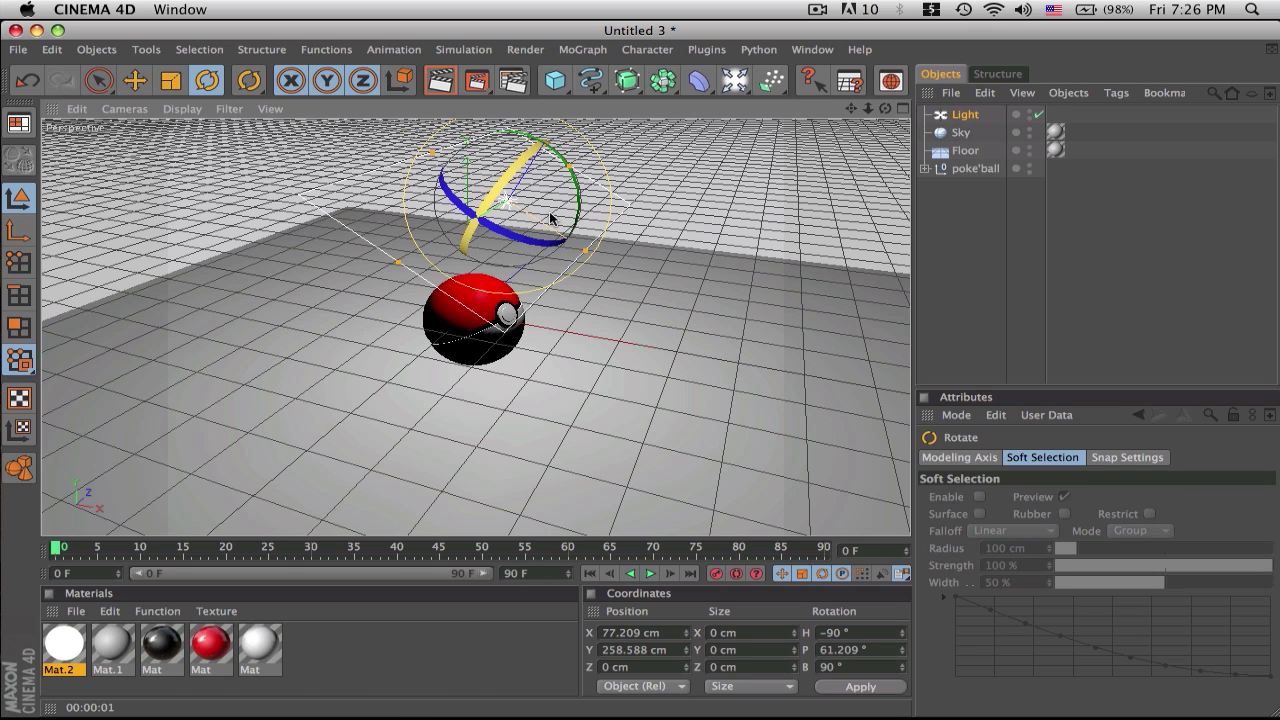
Render the view to check the area light's effect on the ball and its shadow
{"action": "left_click", "coordinate": [440, 80]}
{"action": "key", "text": "ctrl+r"}
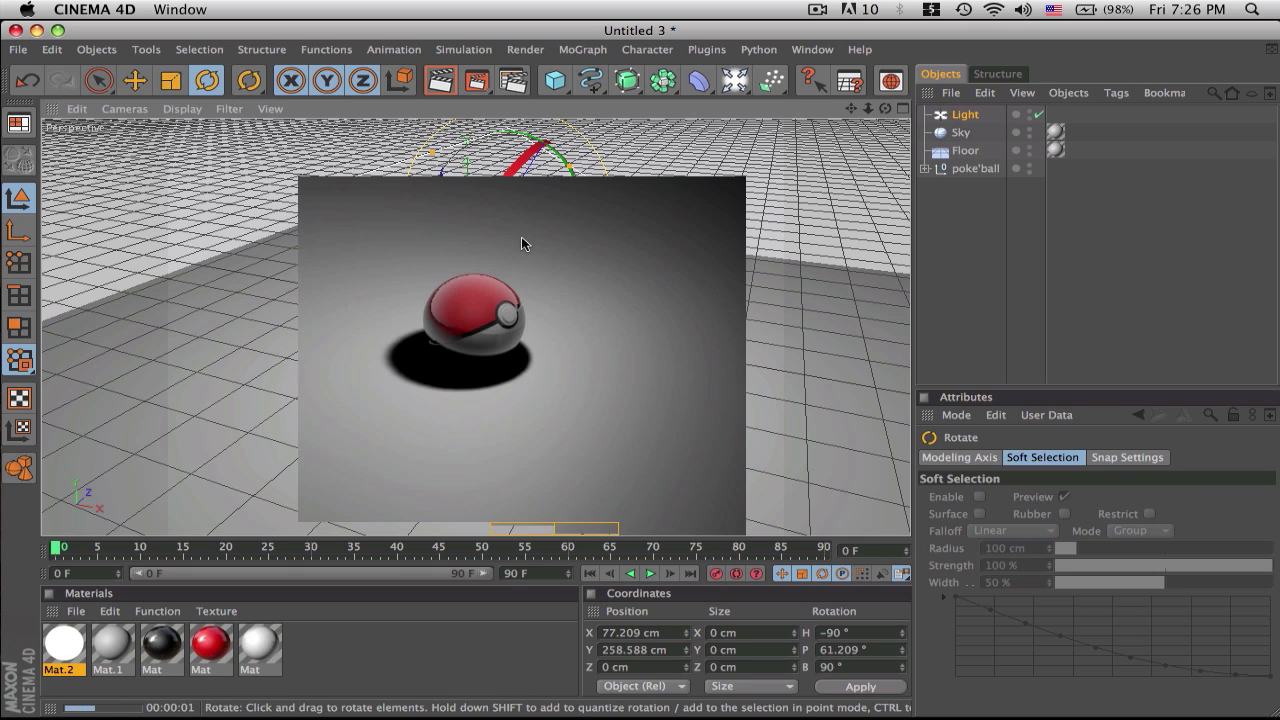
{"action": "left_click", "coordinate": [451, 434]}
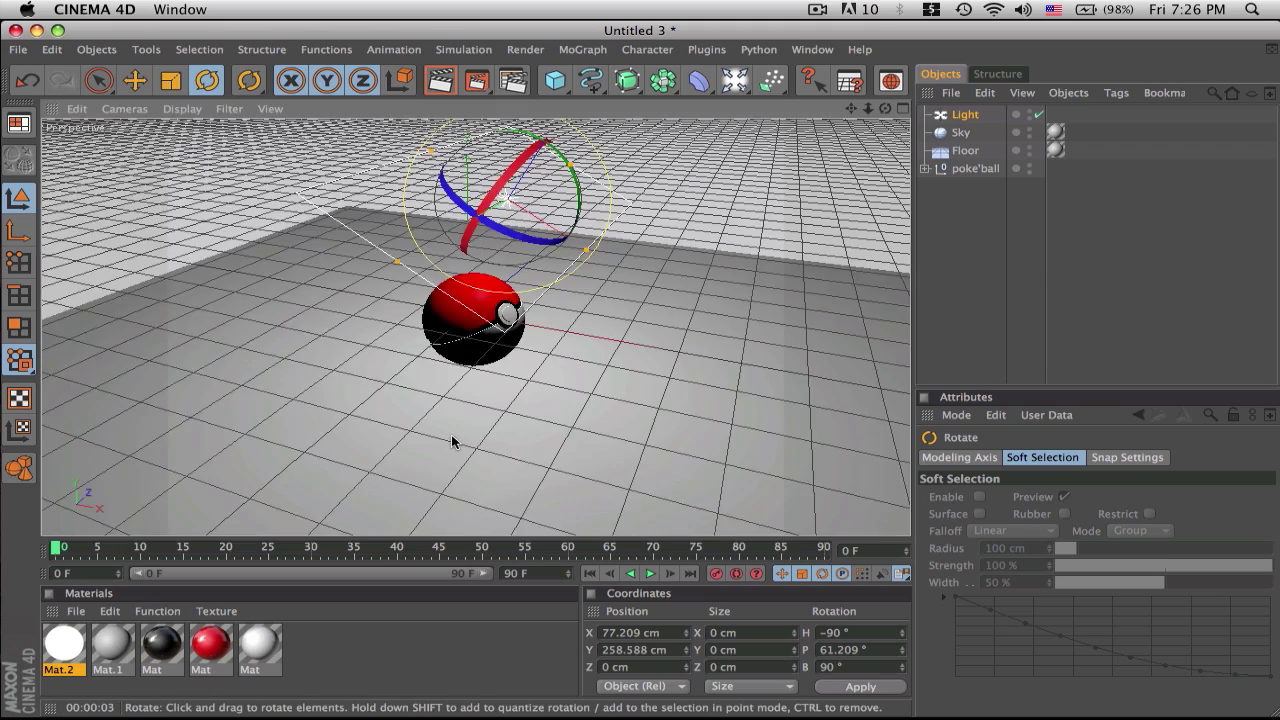
Move the area light farther up and away from the ball, to about X 370 cm and Y 477 cm
{"action": "scroll", "coordinate": [452, 434], "scroll_direction": "up", "scroll_amount": 5}
{"action": "scroll", "coordinate": [453, 440], "scroll_direction": "down", "scroll_amount": 5}
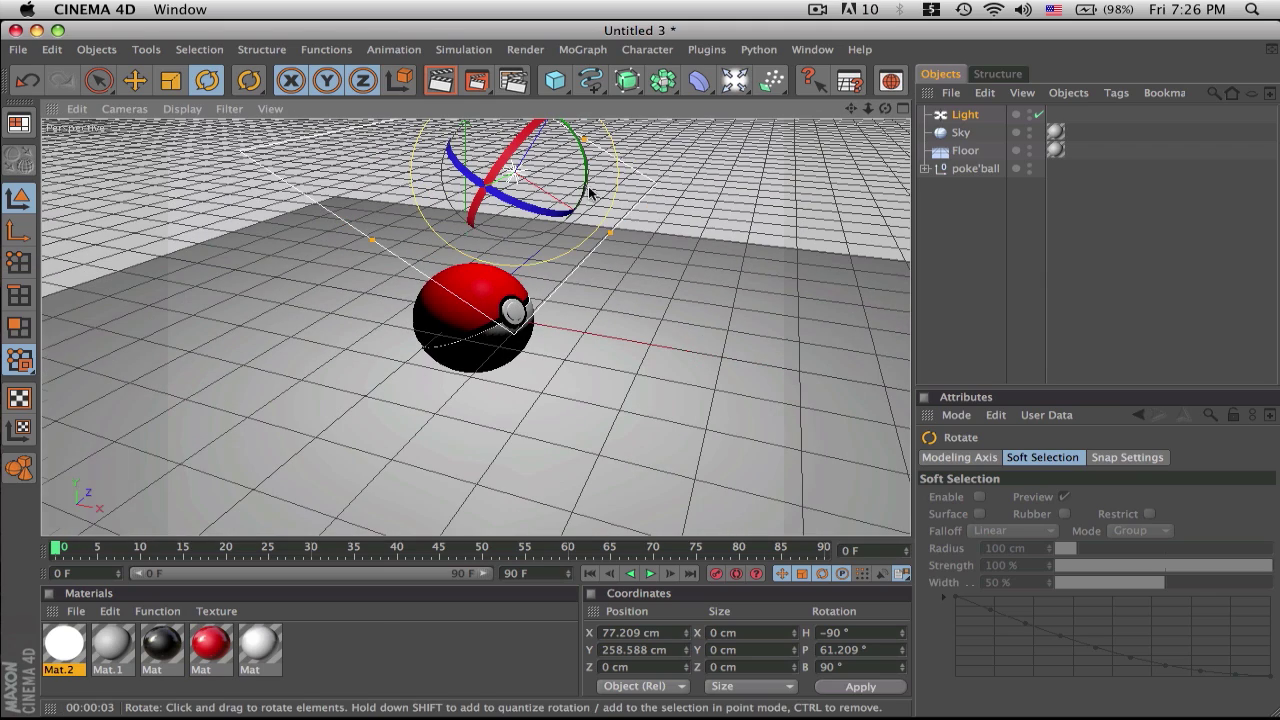
{"action": "left_click", "coordinate": [134, 80]}
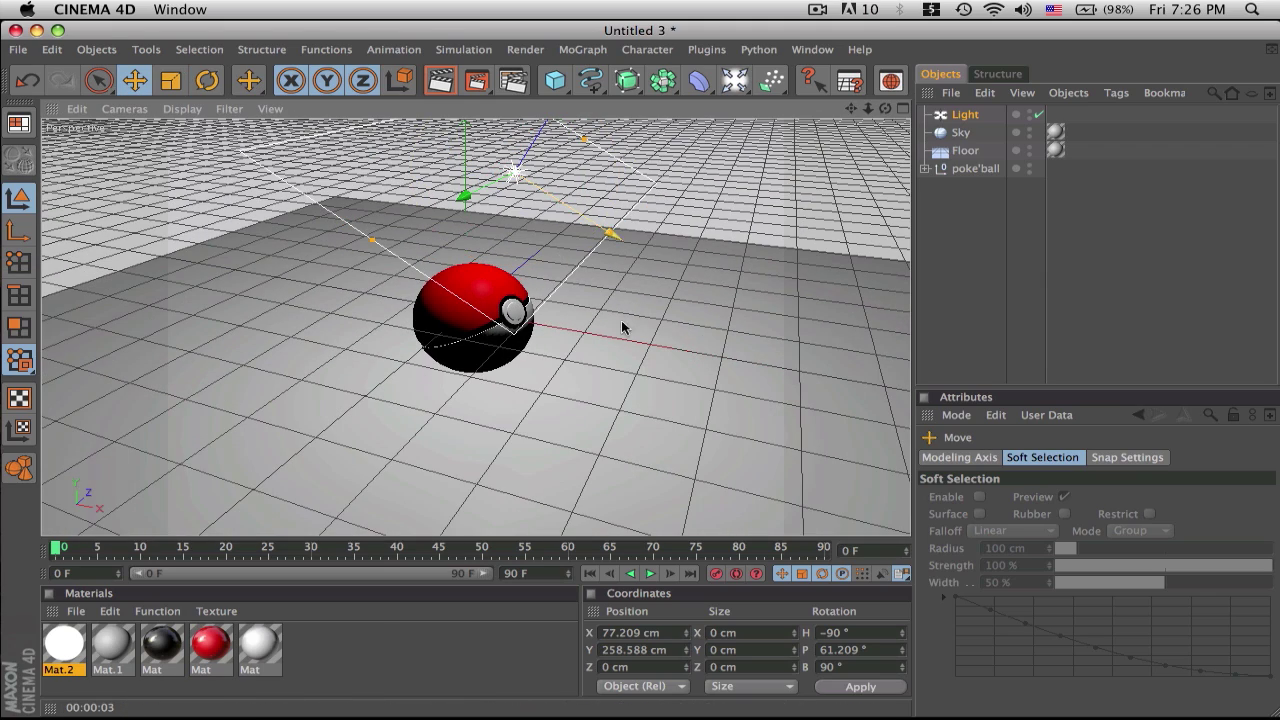
{"action": "left_click_drag", "start_coordinate": [514, 171], "coordinate": [598, 224]}
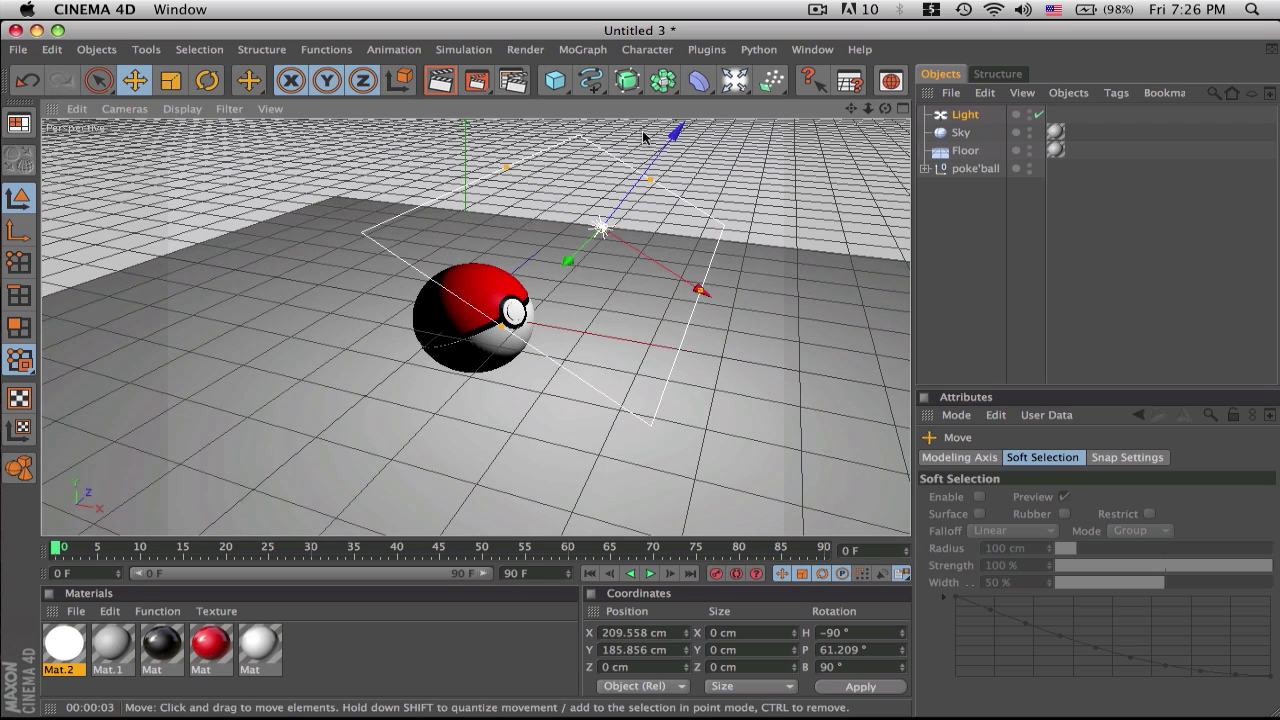
{"action": "left_click_drag", "start_coordinate": [668, 136], "coordinate": [678, 124]}
{"action": "left_click_drag", "start_coordinate": [607, 215], "coordinate": [657, 149]}
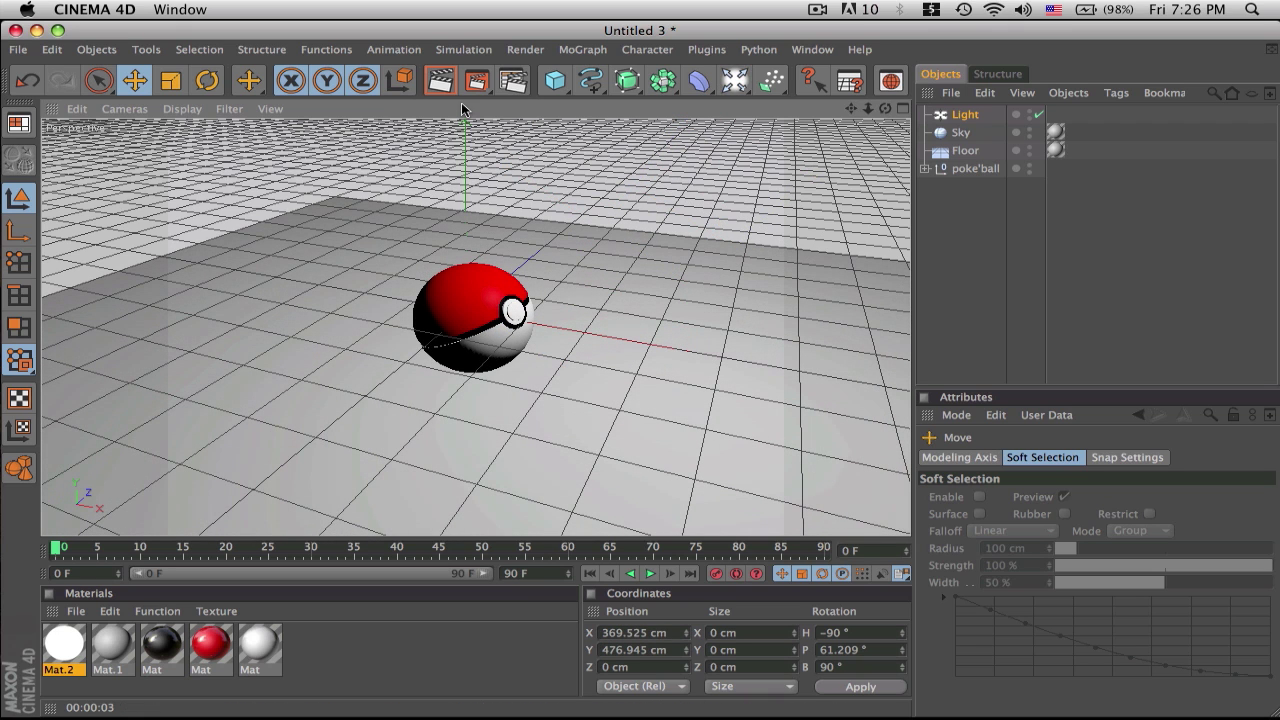
Add the Ambient Occlusion and Global Illumination effects to the render settings
{"action": "left_click", "coordinate": [512, 80]}
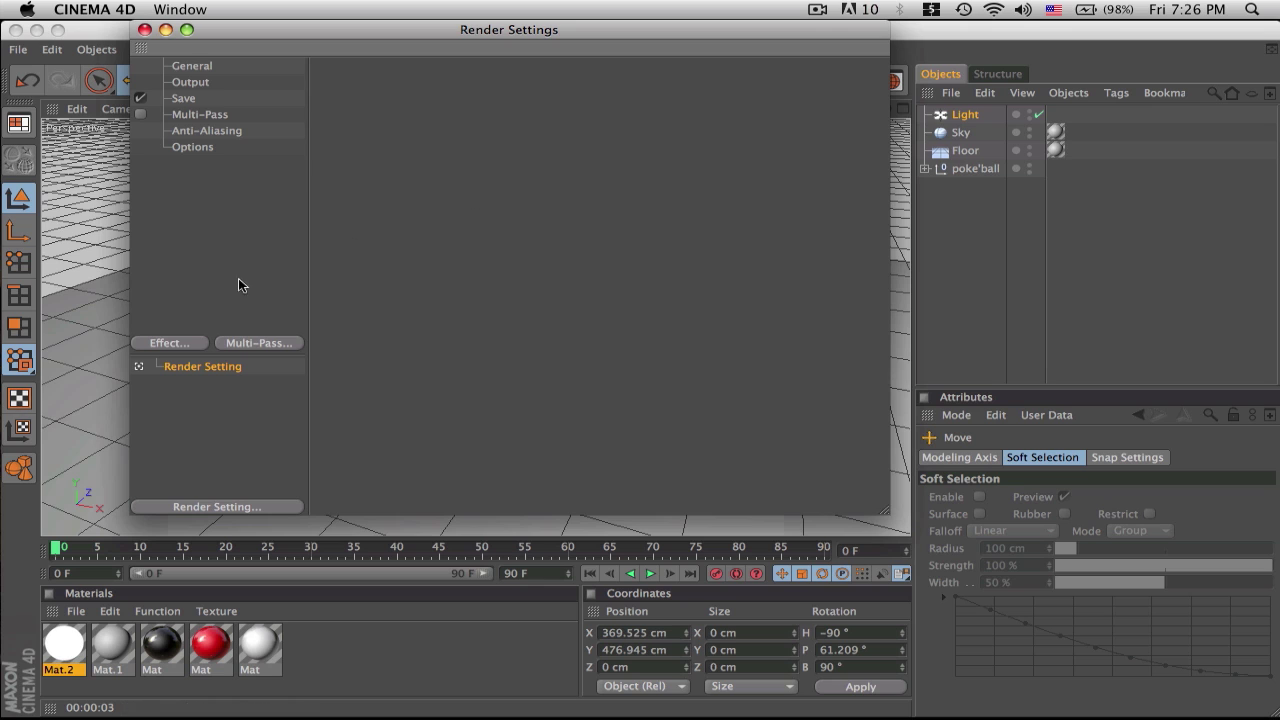
{"action": "left_click", "coordinate": [165, 343]}
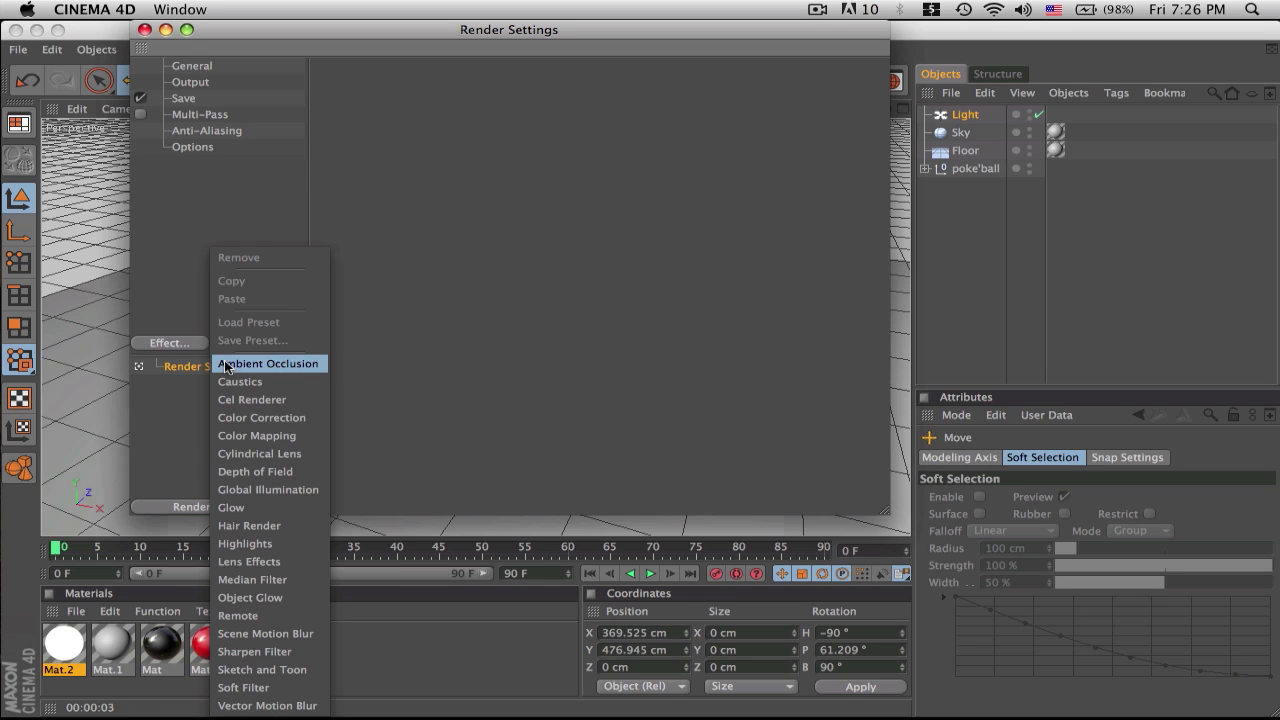
{"action": "left_click", "coordinate": [231, 364]}
{"action": "left_click", "coordinate": [180, 346]}
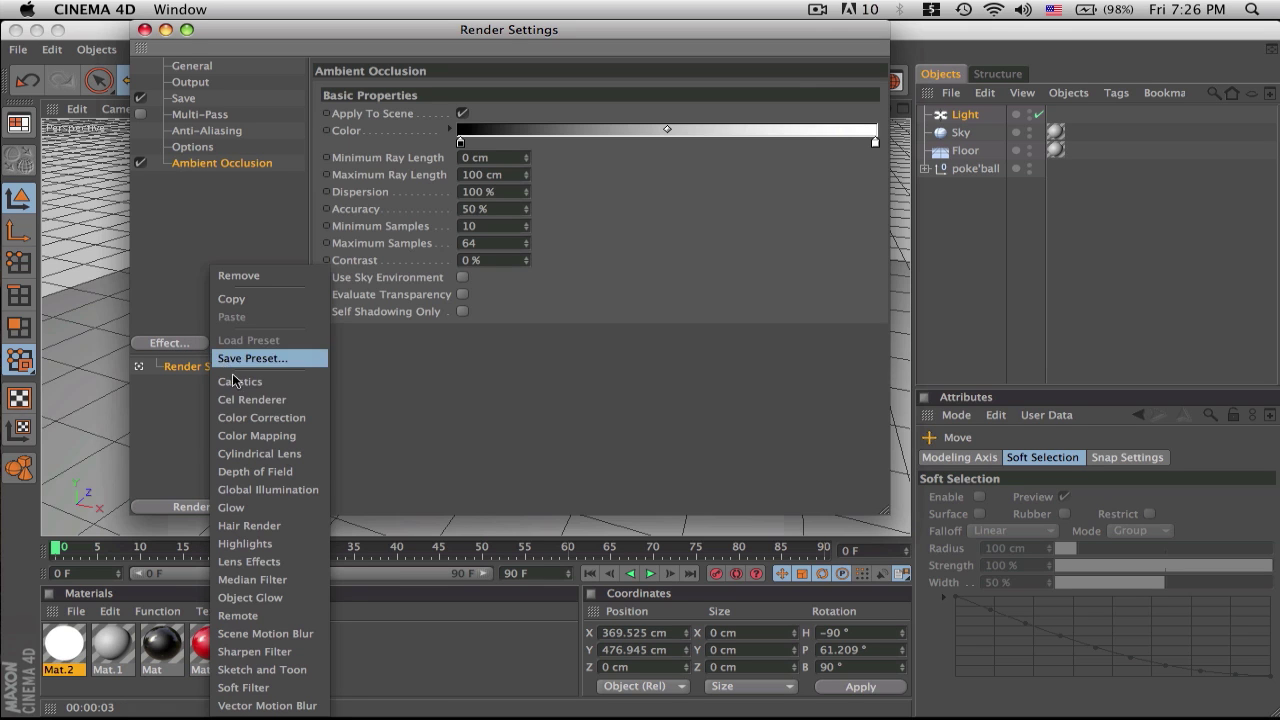
{"action": "left_click", "coordinate": [265, 489]}
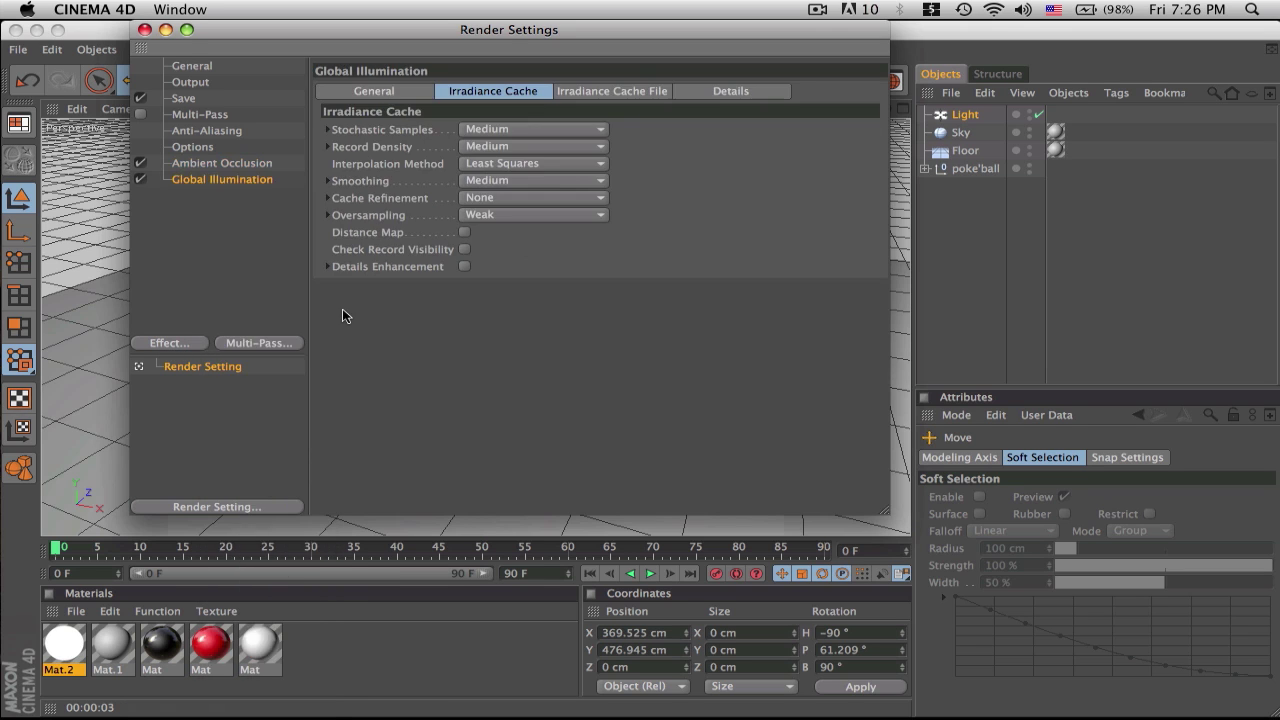
Set the Global Illumination irradiance cache to Low Stochastic Samples and Low Record Density, and close the render settings
{"action": "left_click", "coordinate": [505, 130]}
{"action": "left_click", "coordinate": [490, 177]}
{"action": "left_click", "coordinate": [495, 148]}
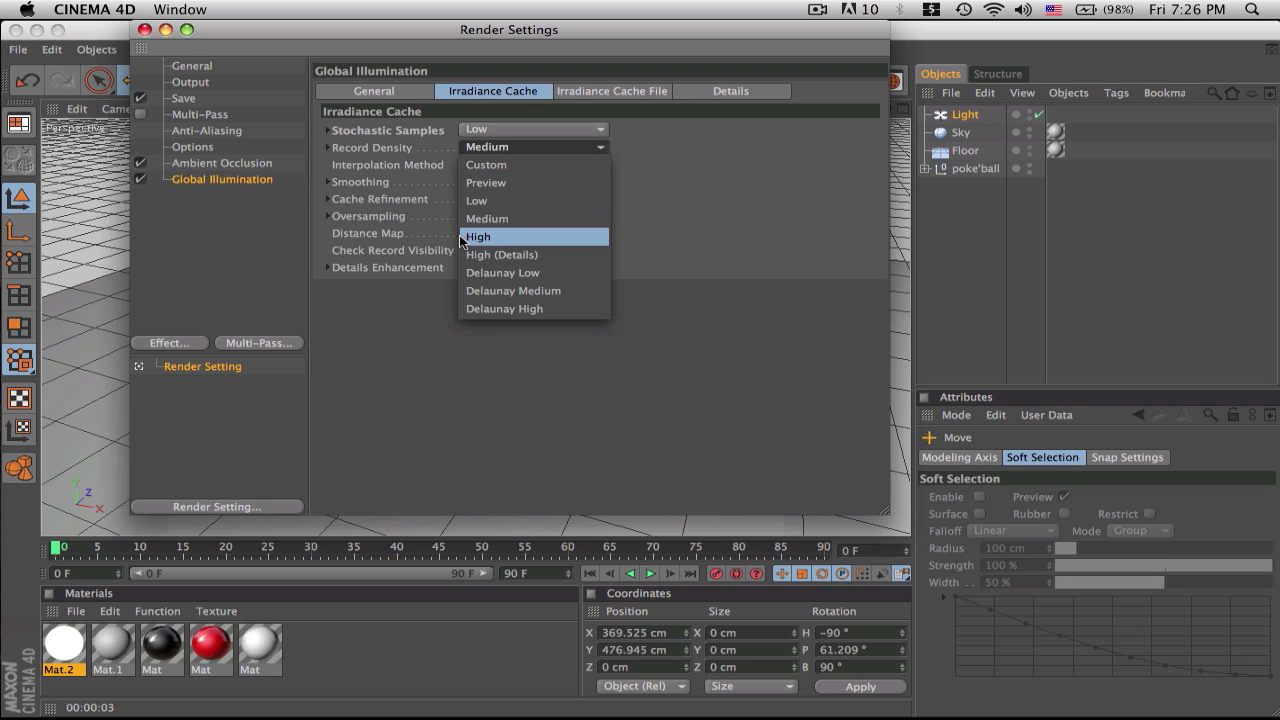
{"action": "left_click", "coordinate": [472, 201]}
{"action": "left_click", "coordinate": [144, 30]}
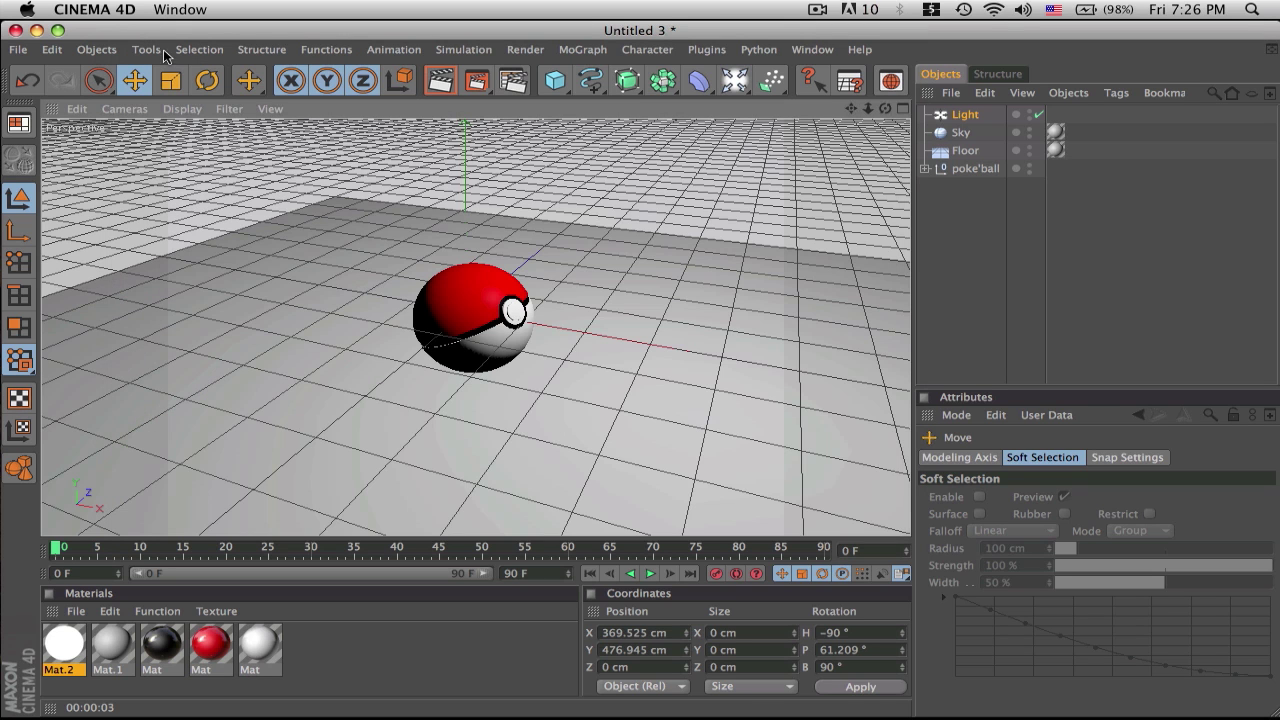
Render a closer view of the ball, widen the viewport slightly, and render it again
{"action": "scroll", "coordinate": [469, 290], "scroll_direction": "up", "scroll_amount": 3}
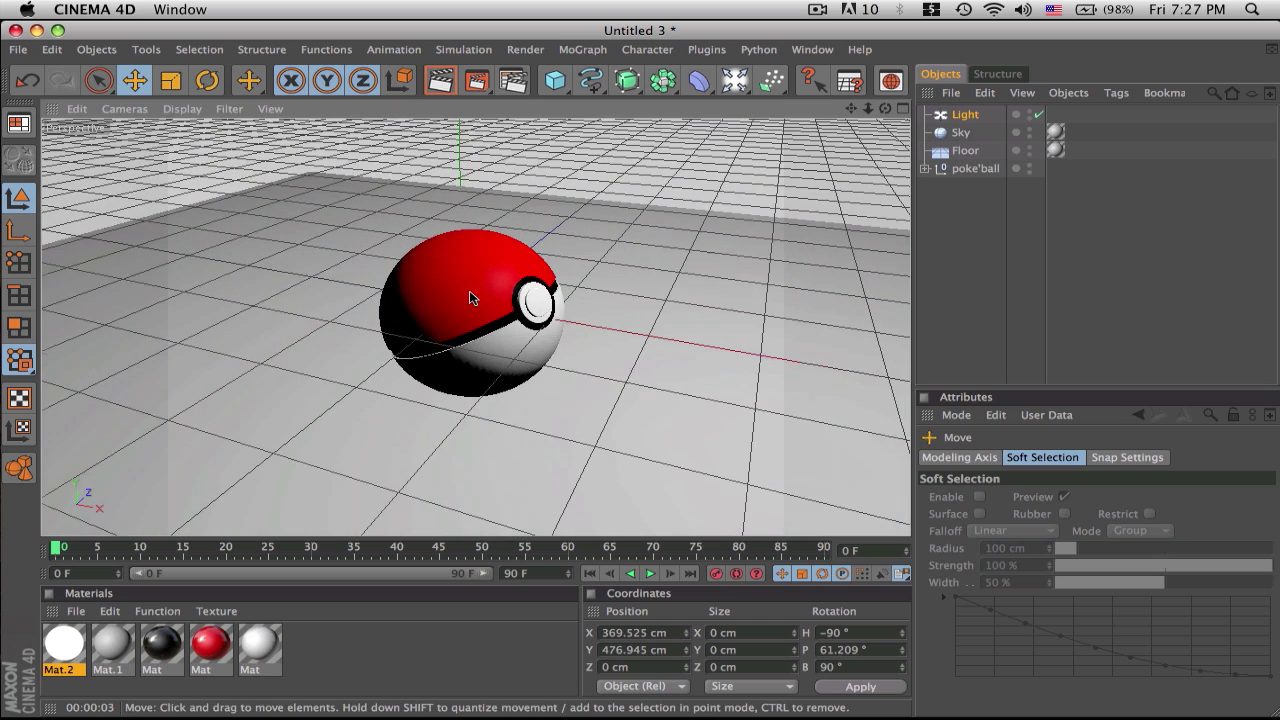
{"action": "scroll", "coordinate": [469, 290], "scroll_direction": "up", "scroll_amount": 2}
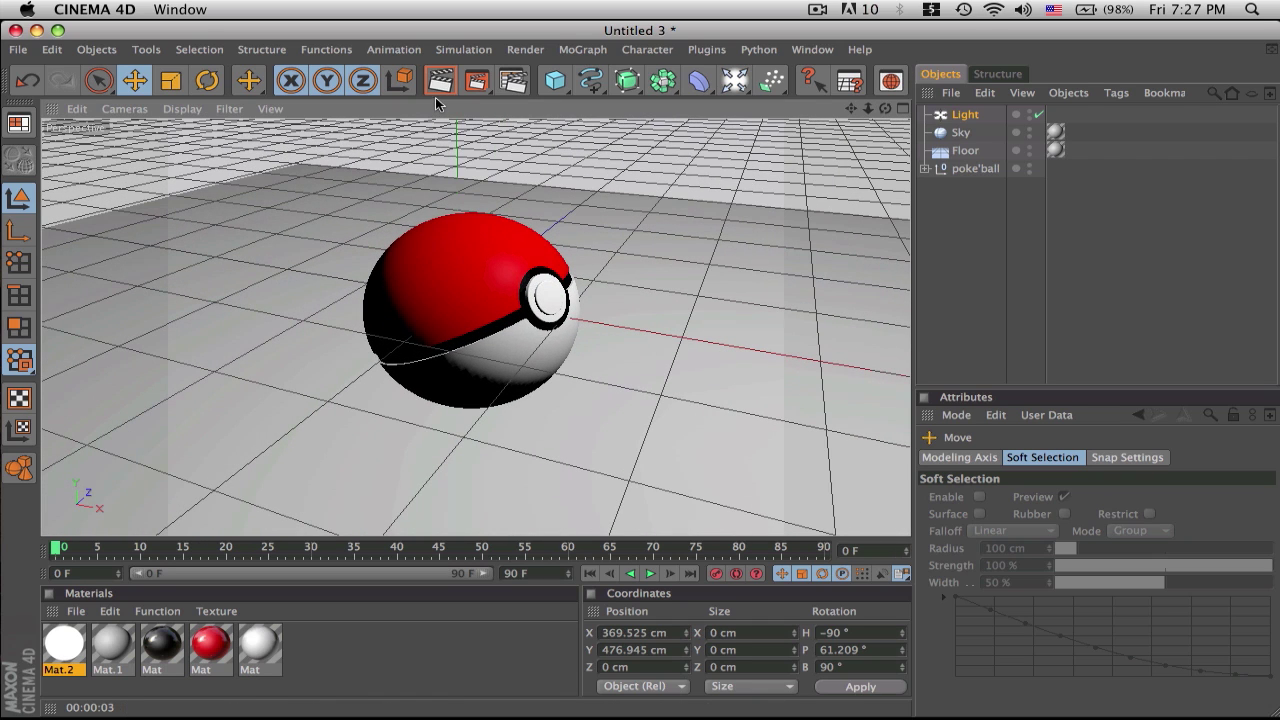
{"action": "left_click", "coordinate": [441, 83]}
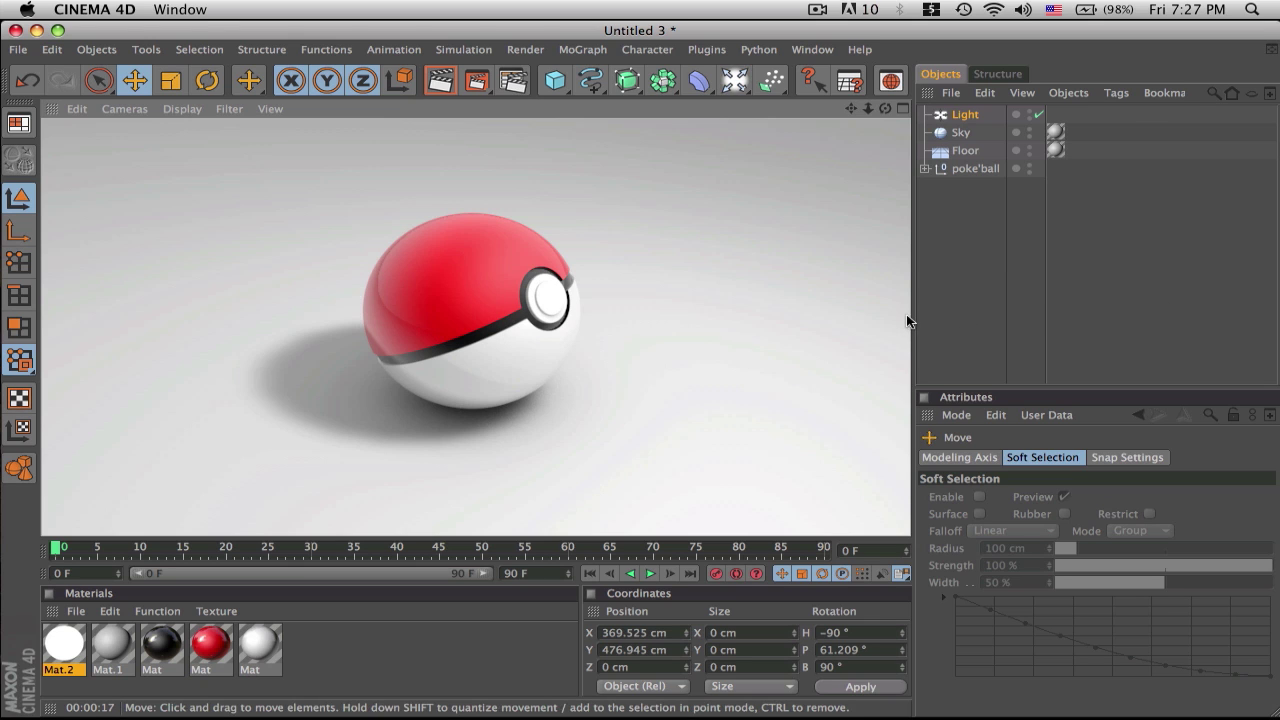
{"action": "left_click_drag", "start_coordinate": [910, 311], "coordinate": [917, 309]}
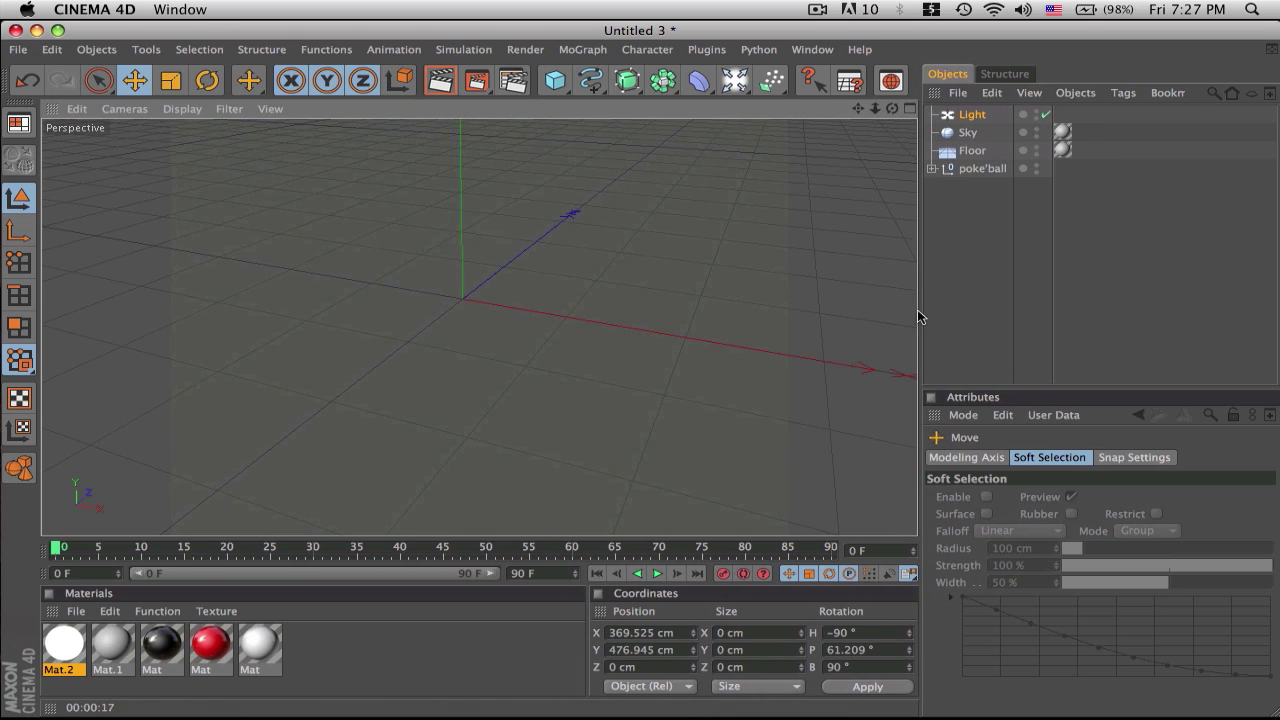
{"action": "left_click", "coordinate": [429, 86]}
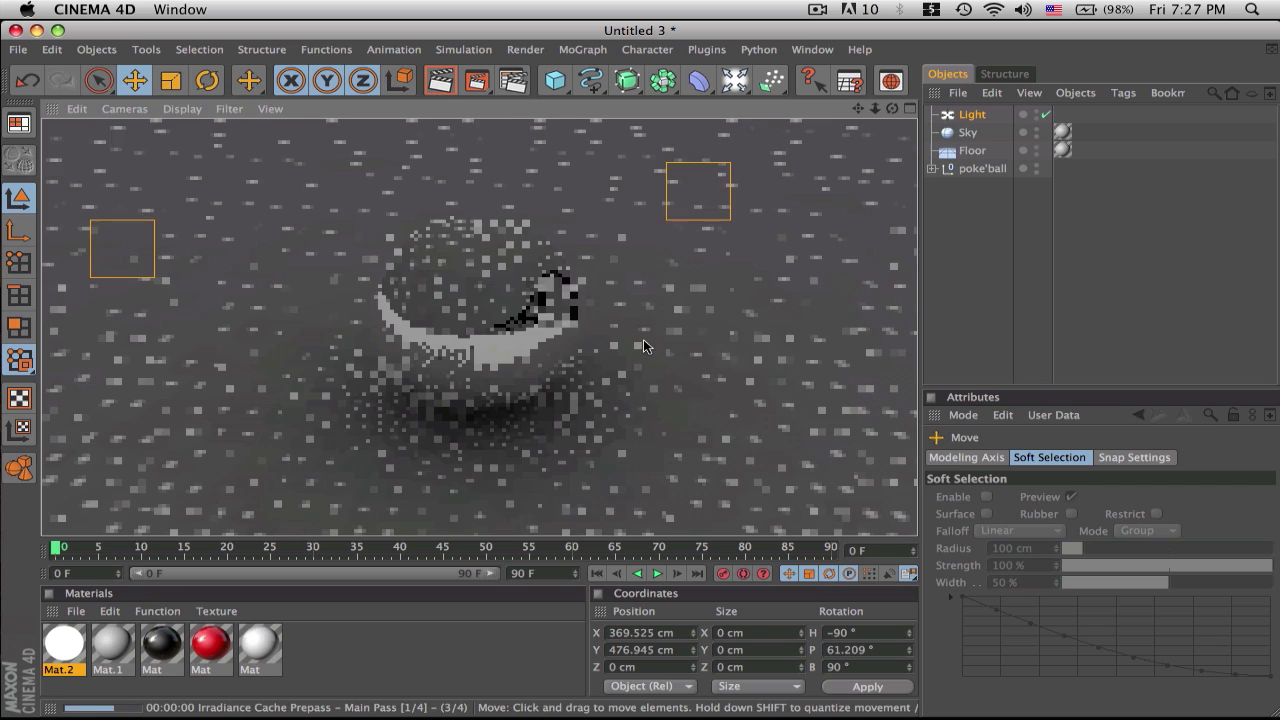